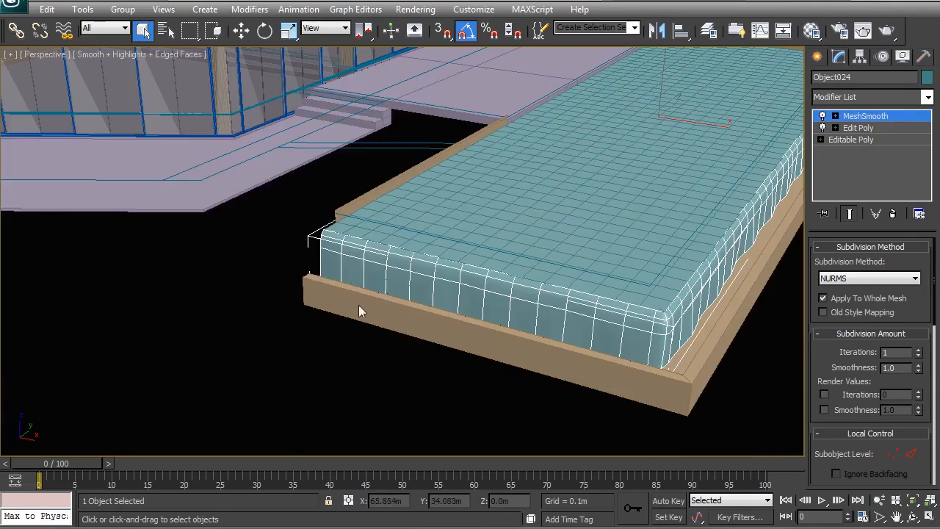
Delete the narrow upper-edge polygons of the pool box (Box054) along its open side next to the deck
{"action": "left_click", "coordinate": [359, 207]}
{"action": "key", "text": "F3"}
{"action": "middle_click_drag", "start_coordinate": [554, 136], "coordinate": [545, 205]}
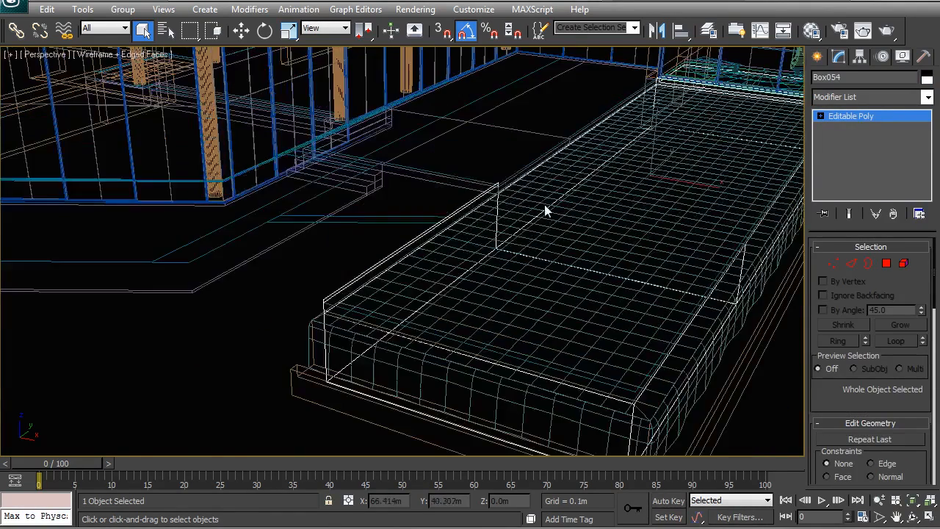
{"action": "middle_click_drag", "start_coordinate": [485, 263], "coordinate": [462, 271], "text": "alt"}
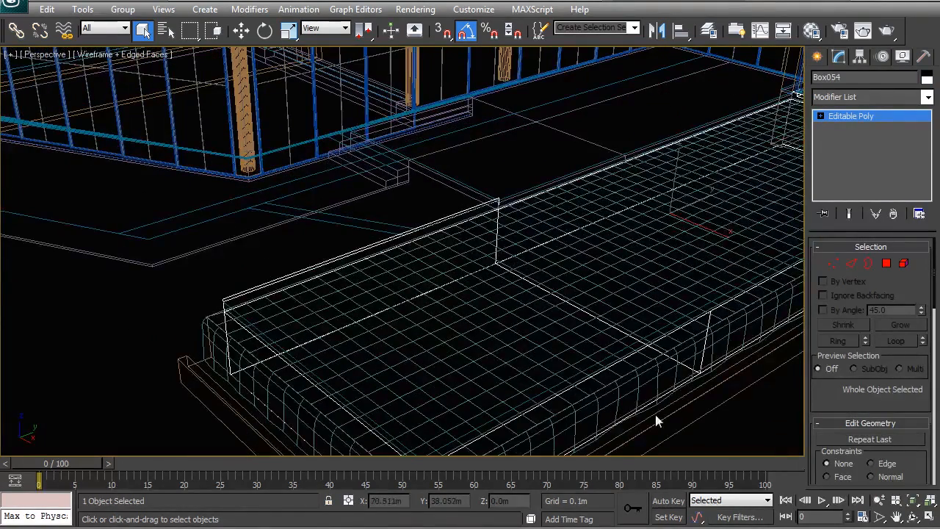
{"action": "scroll", "coordinate": [426, 298], "scroll_direction": "up", "scroll_amount": 3}
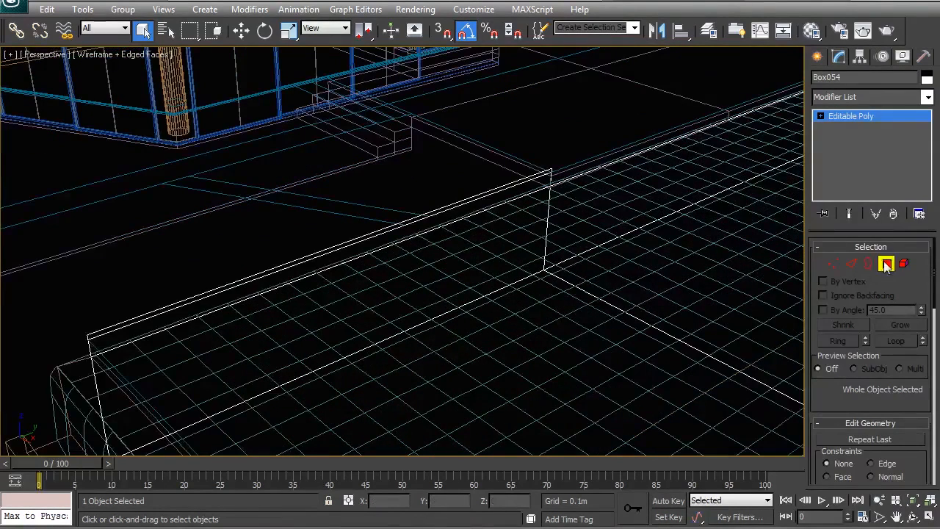
{"action": "left_click", "coordinate": [887, 264]}
{"action": "left_click", "coordinate": [494, 203]}
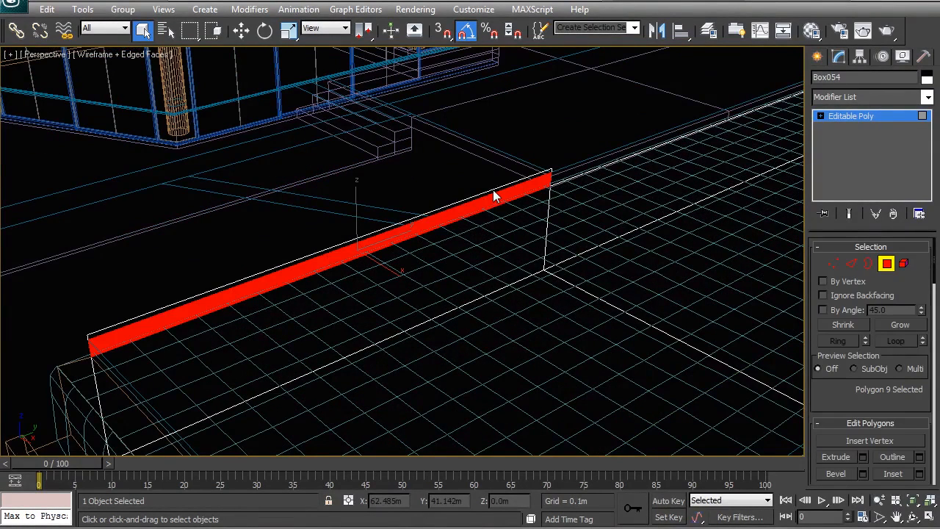
{"action": "left_click", "coordinate": [439, 210], "text": "ctrl"}
{"action": "key", "text": "Delete"}
{"action": "right_click", "coordinate": [408, 249]}
{"action": "left_click", "coordinate": [383, 230]}
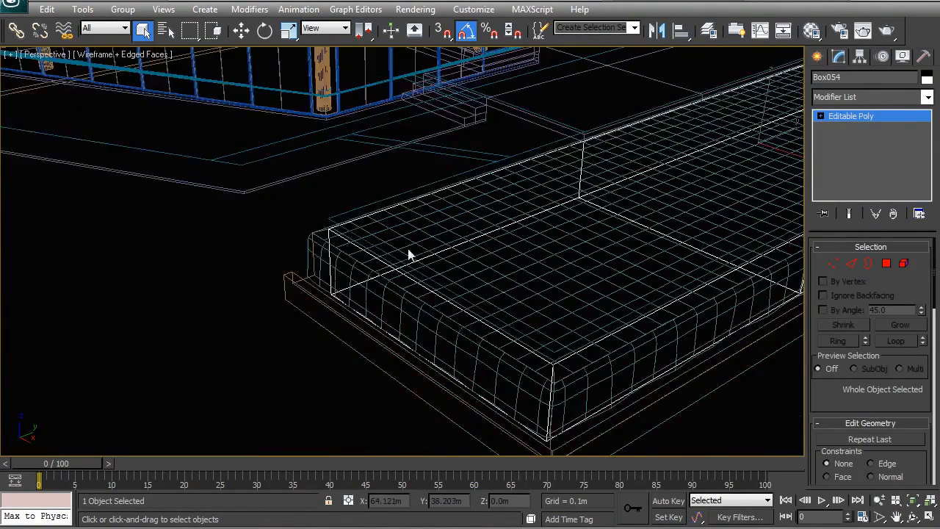
{"action": "key", "text": "F3"}
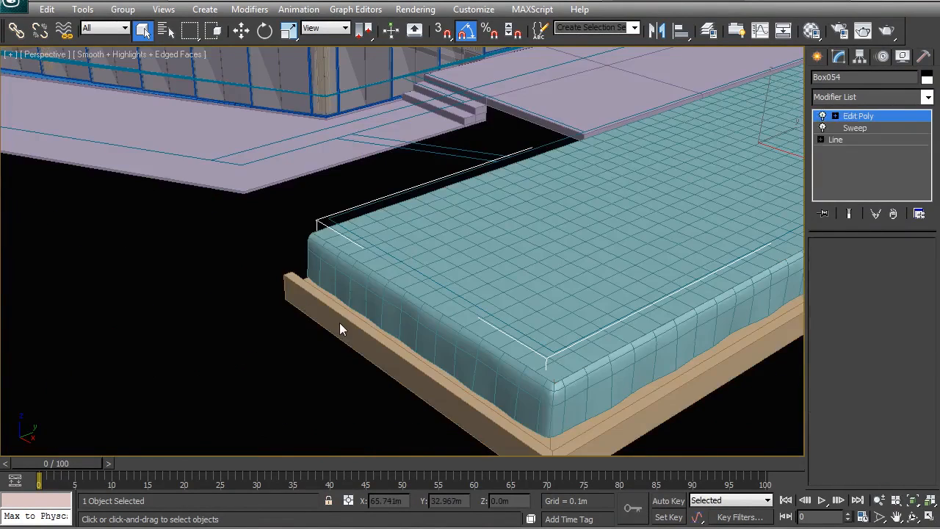
Add an endpoint-snapped line to the border's base Line spline, along the pool box's bottom edge on the open side
{"action": "left_click", "coordinate": [340, 323]}
{"action": "middle_click_drag", "start_coordinate": [327, 311], "coordinate": [393, 317], "text": "alt"}
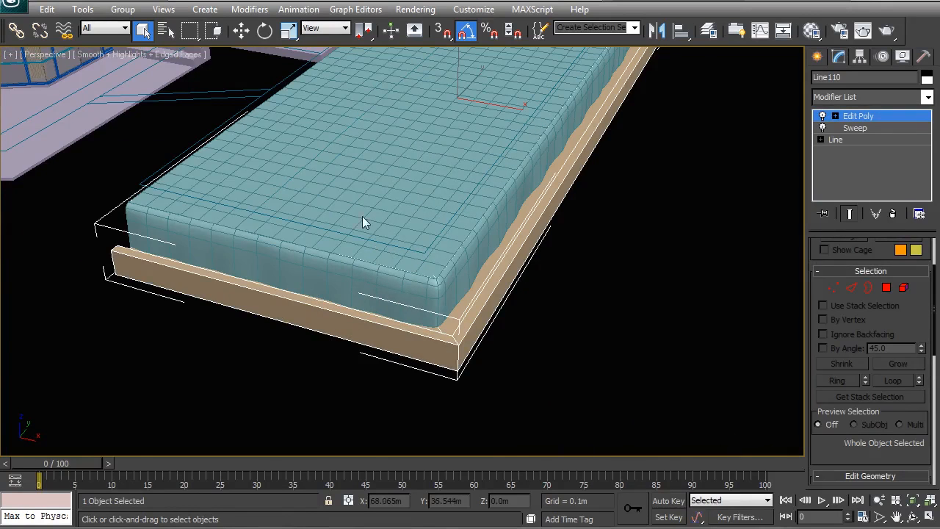
{"action": "middle_click_drag", "start_coordinate": [362, 222], "coordinate": [406, 237], "text": "alt"}
{"action": "key", "text": "F3"}
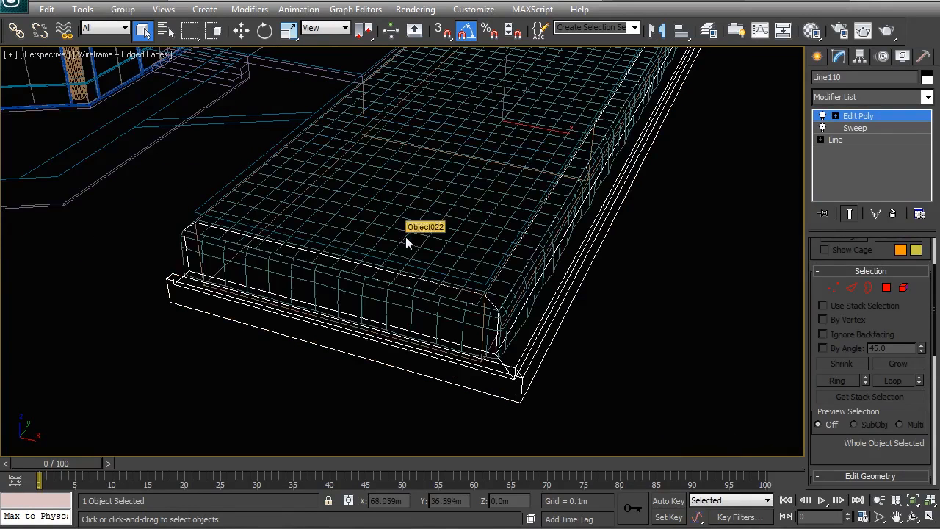
{"action": "left_click", "coordinate": [850, 140]}
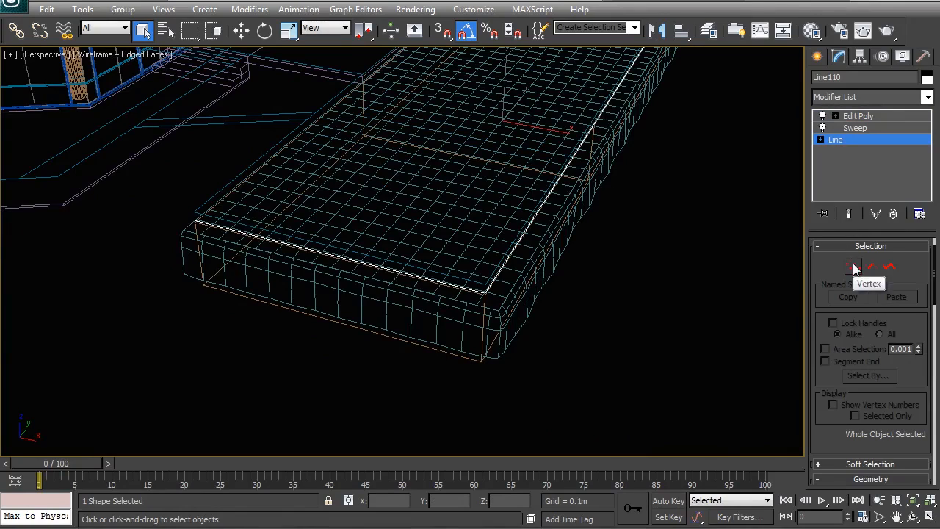
{"action": "scroll", "coordinate": [299, 243], "scroll_direction": "up", "scroll_amount": 5}
{"action": "middle_click_drag", "start_coordinate": [337, 237], "coordinate": [398, 261], "text": "alt"}
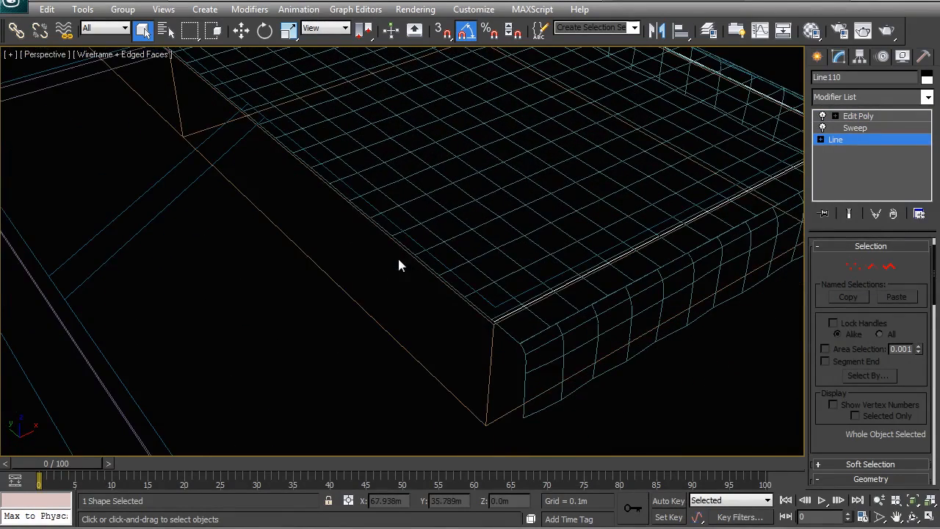
{"action": "right_click", "coordinate": [451, 284]}
{"action": "left_click", "coordinate": [421, 291]}
{"action": "key", "text": "s"}
{"action": "left_click", "coordinate": [485, 424]}
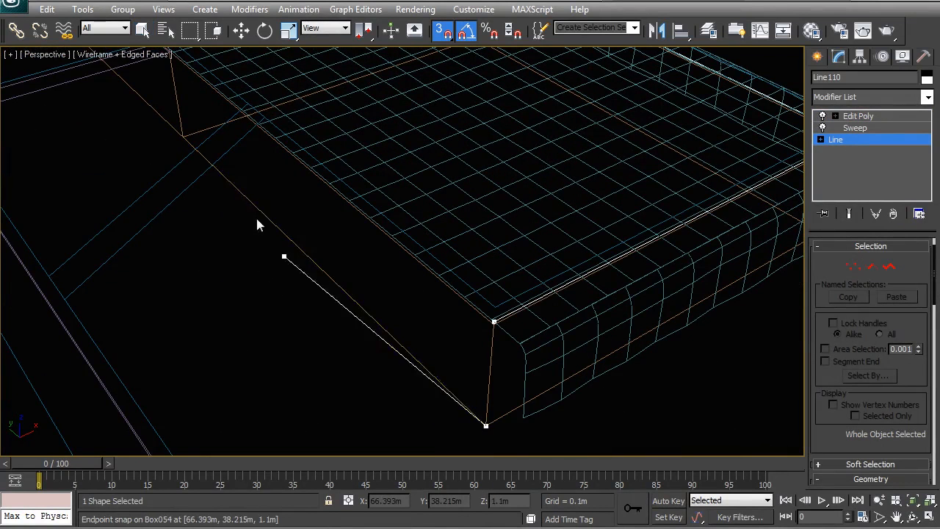
{"action": "left_click", "coordinate": [182, 138]}
{"action": "right_click", "coordinate": [161, 199]}
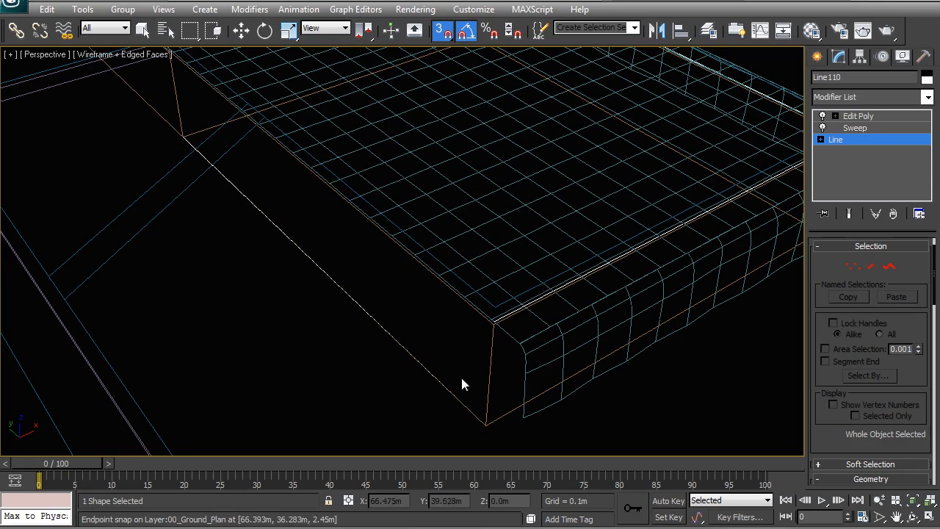
Raise the new line segment vertically to the pool box's top corner, at Z 2.299 m
{"action": "left_click", "coordinate": [871, 267]}
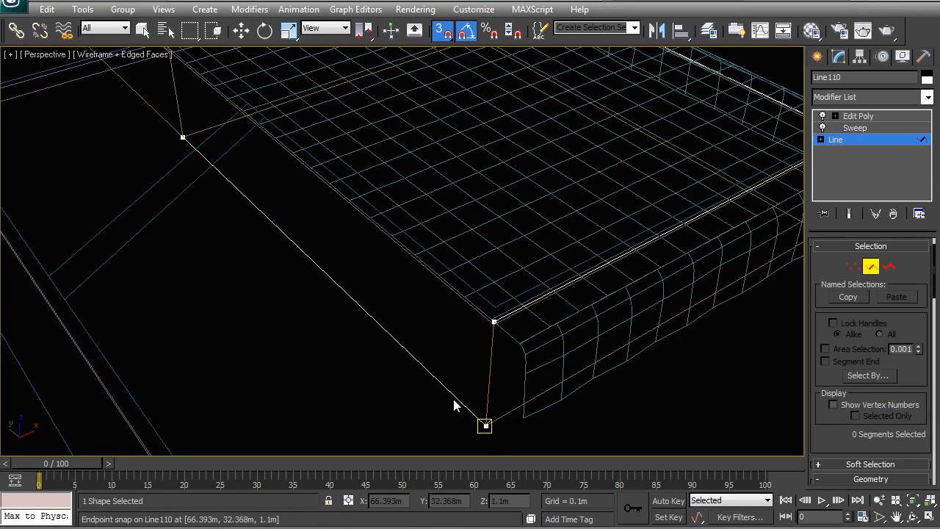
{"action": "key", "text": "w"}
{"action": "left_click", "coordinate": [456, 399]}
{"action": "scroll", "coordinate": [406, 360], "scroll_direction": "up", "scroll_amount": 4}
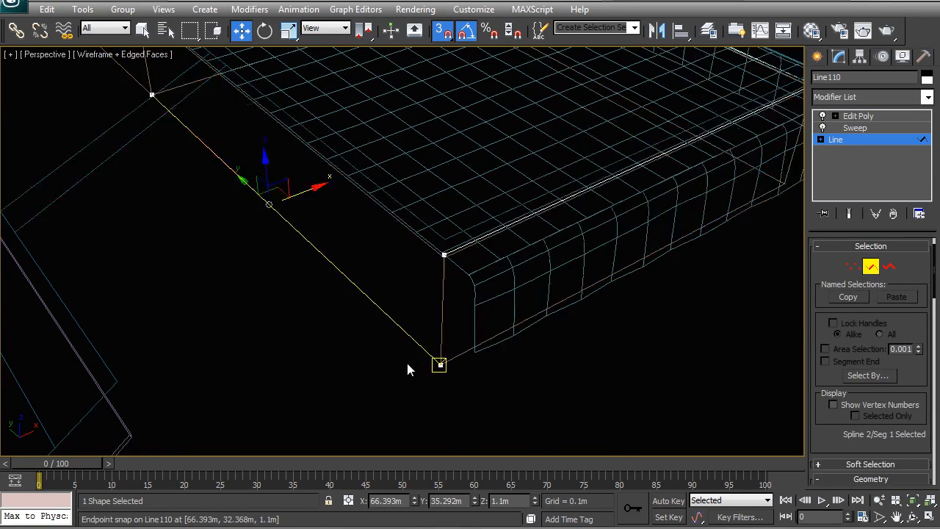
{"action": "middle_click_drag", "start_coordinate": [485, 444], "coordinate": [455, 368]}
{"action": "left_click_drag", "start_coordinate": [457, 414], "coordinate": [470, 177]}
{"action": "middle_click_drag", "start_coordinate": [342, 89], "coordinate": [442, 341]}
Examine how the raised segment's two ends meet the border spline's corner and the deck's edge
{"action": "scroll", "coordinate": [459, 265], "scroll_direction": "down", "scroll_amount": 4}
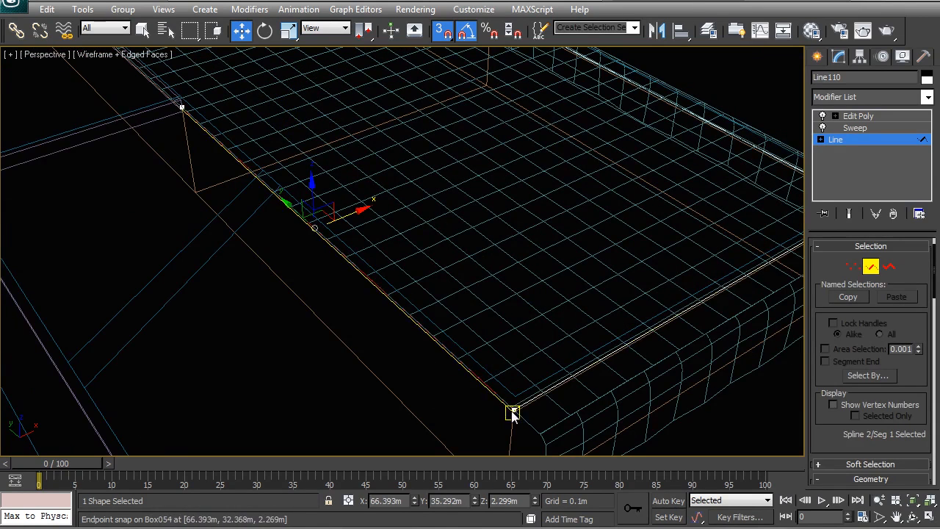
{"action": "scroll", "coordinate": [261, 194], "scroll_direction": "up", "scroll_amount": 8}
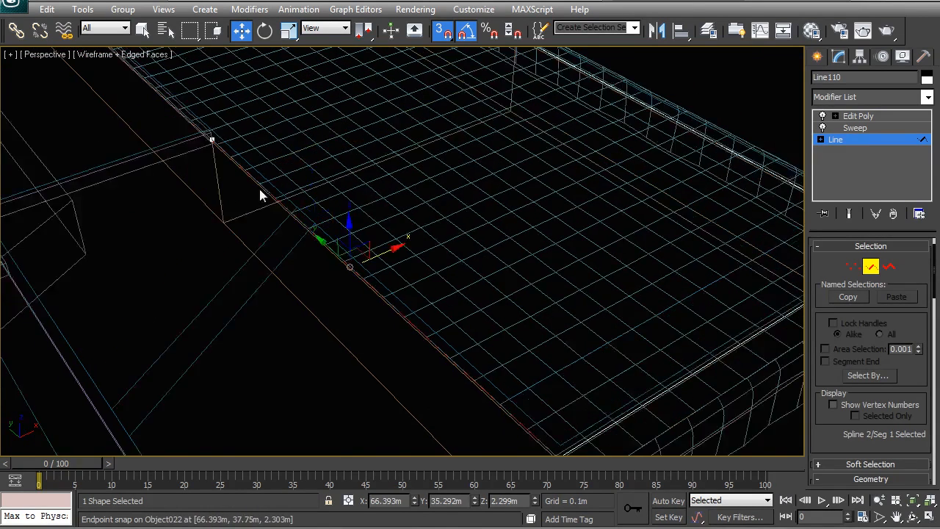
{"action": "scroll", "coordinate": [341, 303], "scroll_direction": "down", "scroll_amount": 4}
{"action": "scroll", "coordinate": [323, 250], "scroll_direction": "up", "scroll_amount": 2}
{"action": "middle_click_drag", "start_coordinate": [279, 187], "coordinate": [300, 264]}
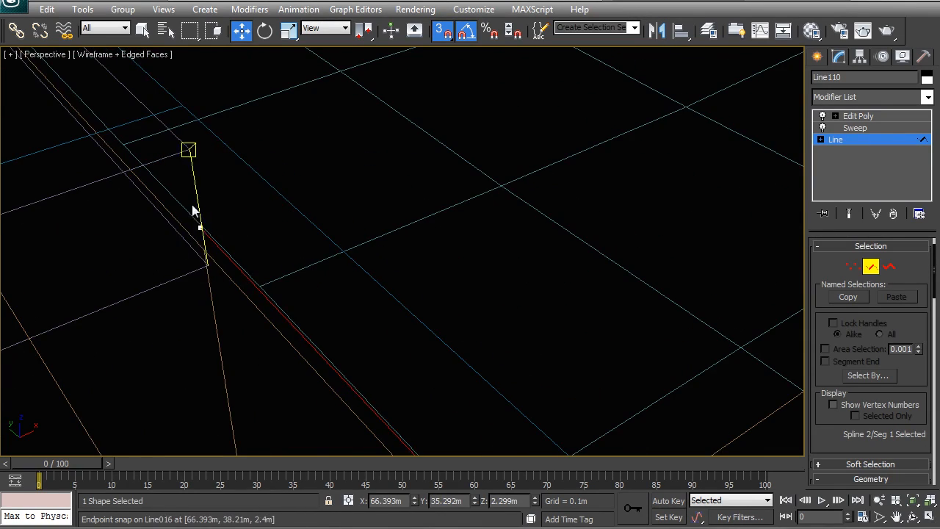
{"action": "scroll", "coordinate": [222, 242], "scroll_direction": "down", "scroll_amount": 5}
{"action": "middle_click_drag", "start_coordinate": [444, 316], "coordinate": [336, 249]}
{"action": "scroll", "coordinate": [336, 250], "scroll_direction": "up", "scroll_amount": 3}
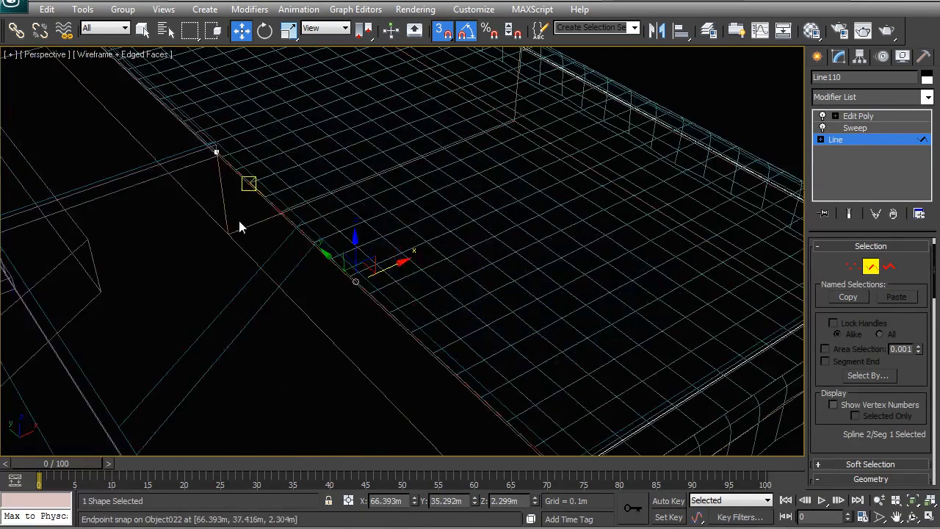
{"action": "middle_click_drag", "start_coordinate": [252, 250], "coordinate": [206, 193]}
{"action": "middle_click_drag", "start_coordinate": [437, 321], "coordinate": [407, 323]}
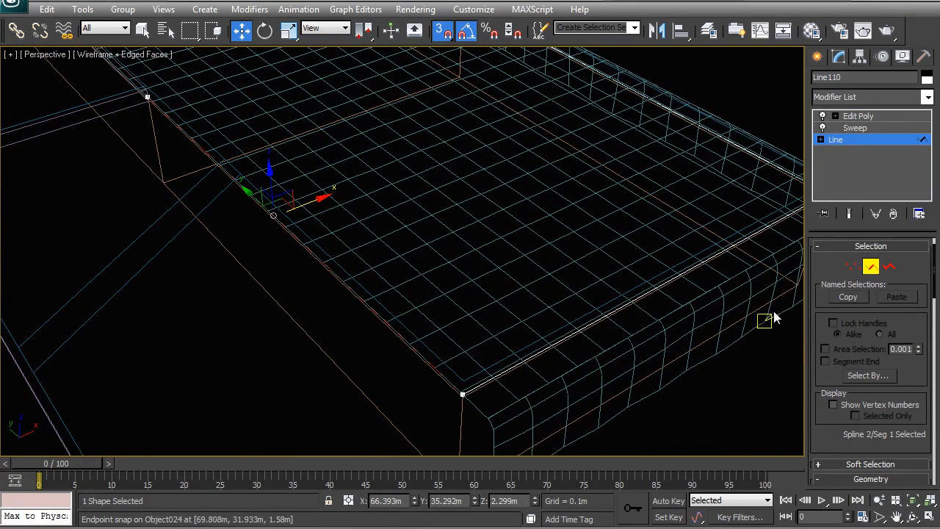
Weld the two coincident vertices where the new segment meets the border spline at the pool corner
{"action": "left_click", "coordinate": [853, 267]}
{"action": "right_click", "coordinate": [464, 371]}
{"action": "left_click", "coordinate": [460, 353]}
{"action": "left_click", "coordinate": [463, 395]}
{"action": "middle_click_drag", "start_coordinate": [451, 386], "coordinate": [430, 335]}
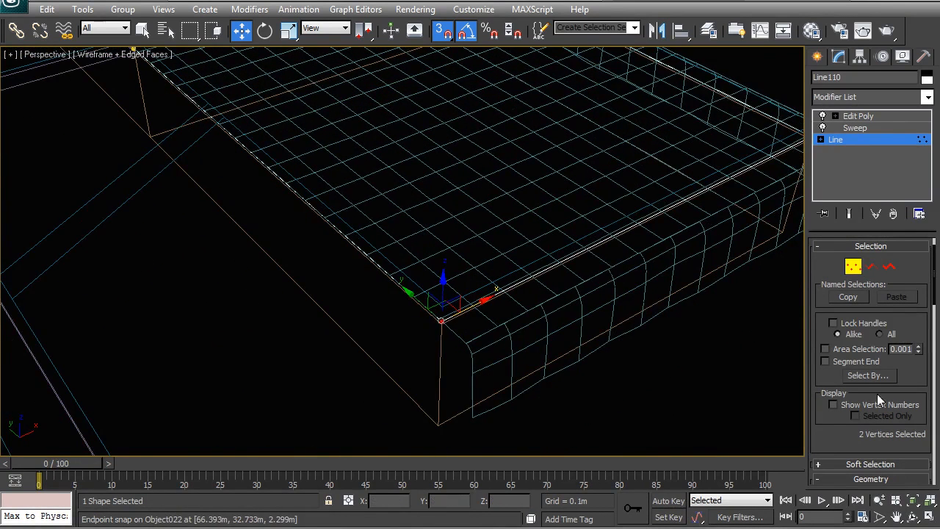
{"action": "left_click_drag", "start_coordinate": [850, 445], "coordinate": [833, 249]}
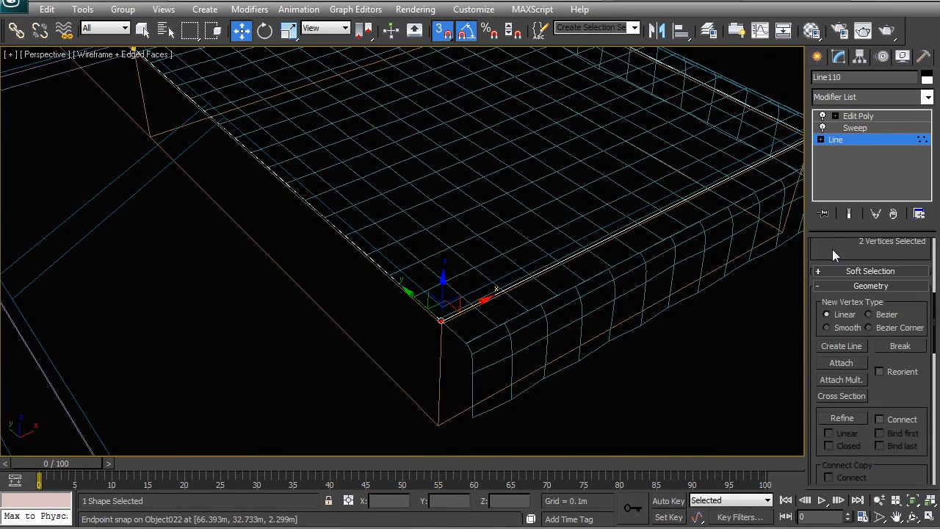
{"action": "right_click", "coordinate": [474, 272]}
{"action": "left_click", "coordinate": [426, 391]}
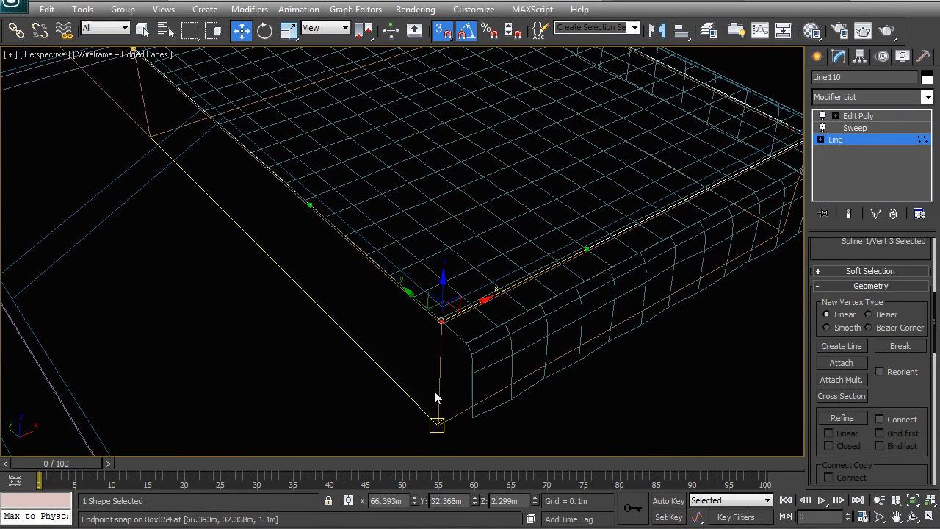
Convert the welded vertex to Corner and leave sub-object editing to show the swept border shaded
{"action": "right_click", "coordinate": [448, 317]}
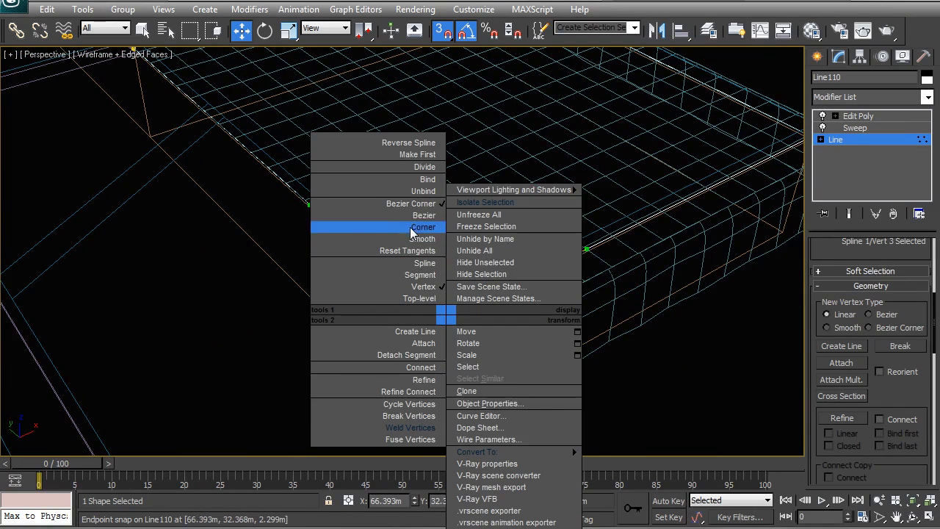
{"action": "left_click", "coordinate": [413, 228]}
{"action": "middle_click_drag", "start_coordinate": [413, 229], "coordinate": [388, 237], "text": "alt"}
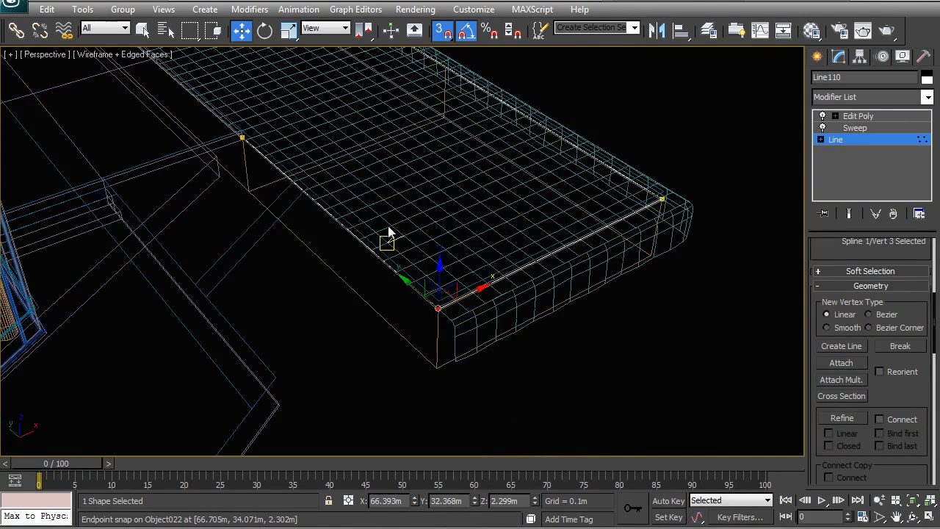
{"action": "right_click", "coordinate": [371, 217]}
{"action": "left_click", "coordinate": [359, 204]}
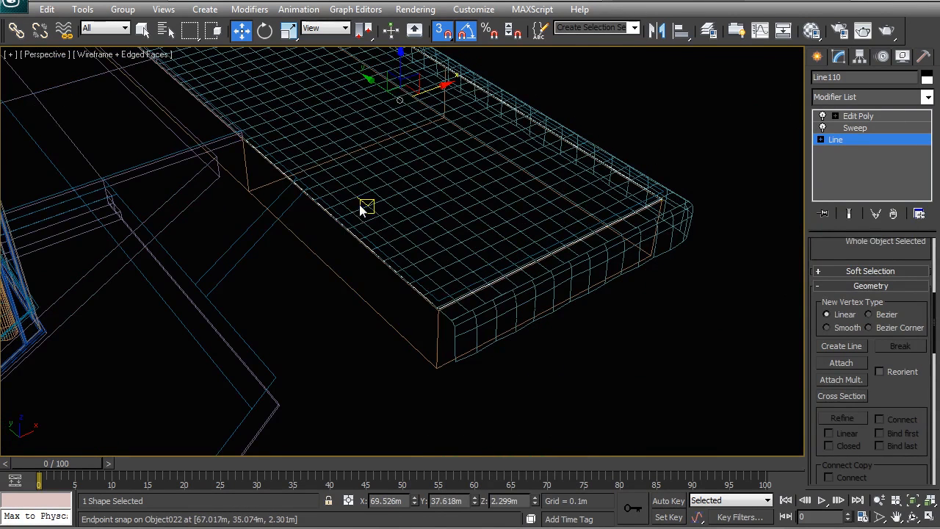
{"action": "left_click", "coordinate": [601, 337]}
{"action": "key", "text": "F3"}
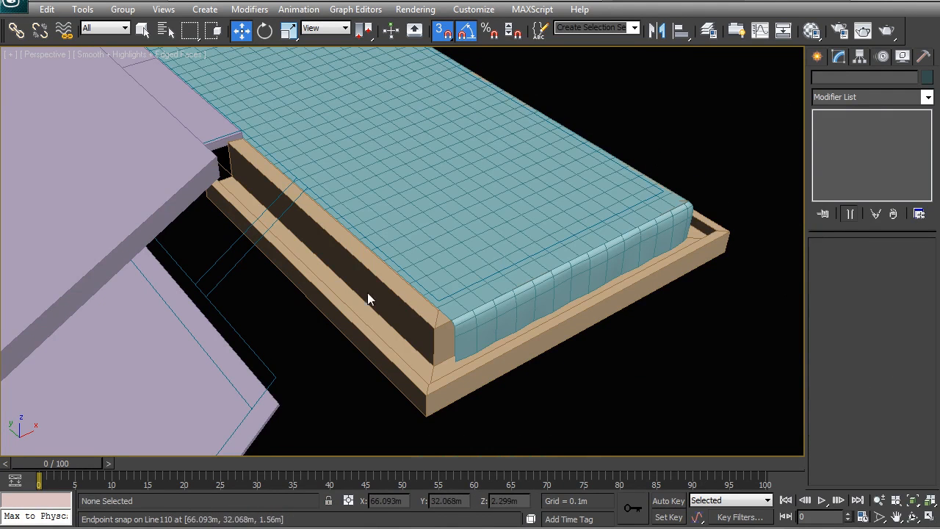
{"action": "middle_click_drag", "start_coordinate": [560, 229], "coordinate": [580, 248], "text": "alt"}
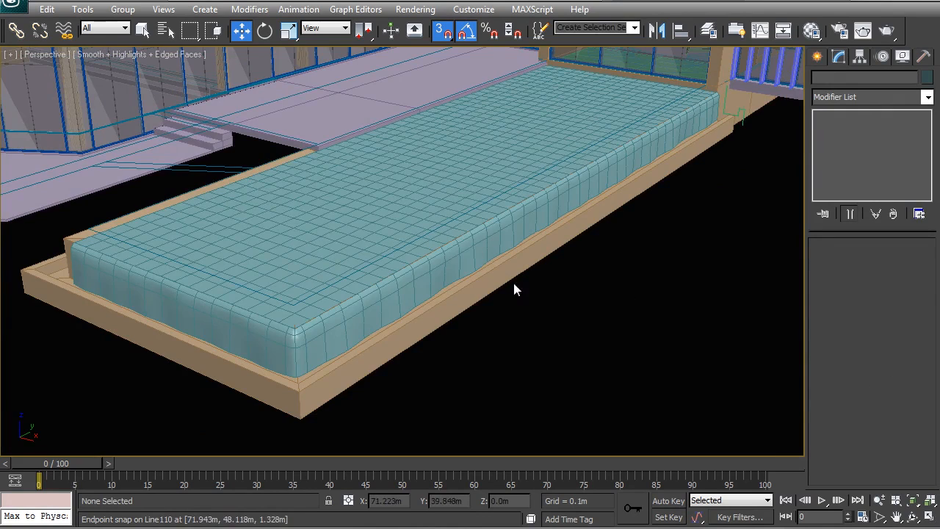
{"action": "middle_click_drag", "start_coordinate": [639, 255], "coordinate": [526, 285], "text": "alt"}
Move the three end edges of the overflow water mesh (Object024) outward along X to 66.013 m in its Edit Poly level
{"action": "left_click", "coordinate": [354, 358]}
{"action": "middle_click_drag", "start_coordinate": [292, 341], "coordinate": [496, 262], "text": "alt"}
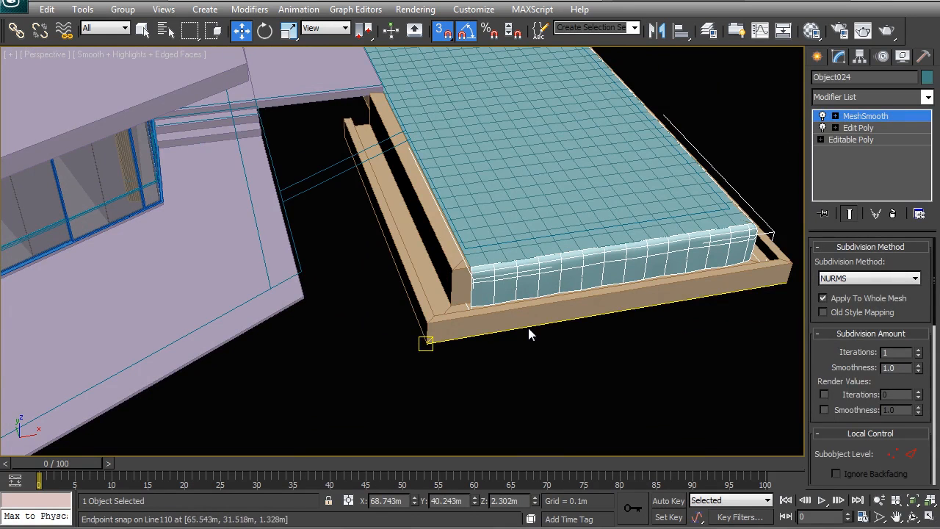
{"action": "scroll", "coordinate": [499, 316], "scroll_direction": "up", "scroll_amount": 4}
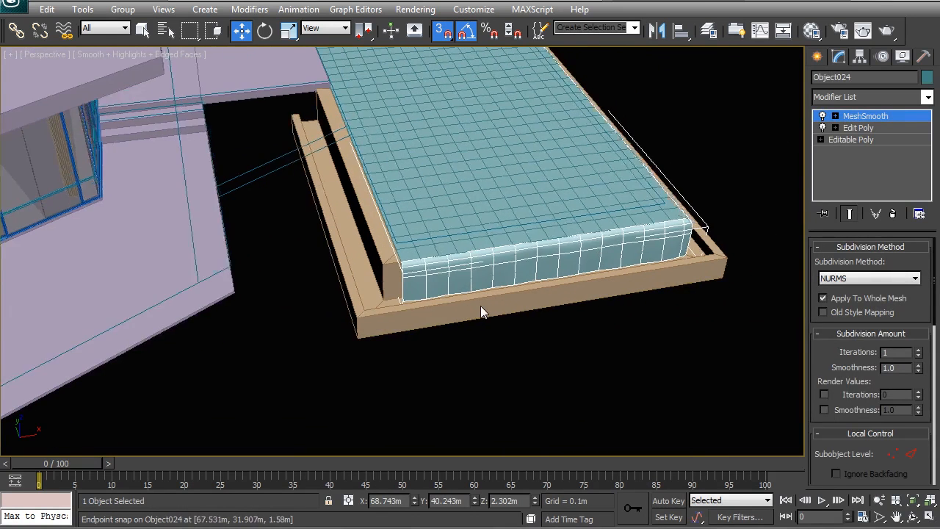
{"action": "left_click", "coordinate": [855, 128]}
{"action": "left_click", "coordinate": [851, 289]}
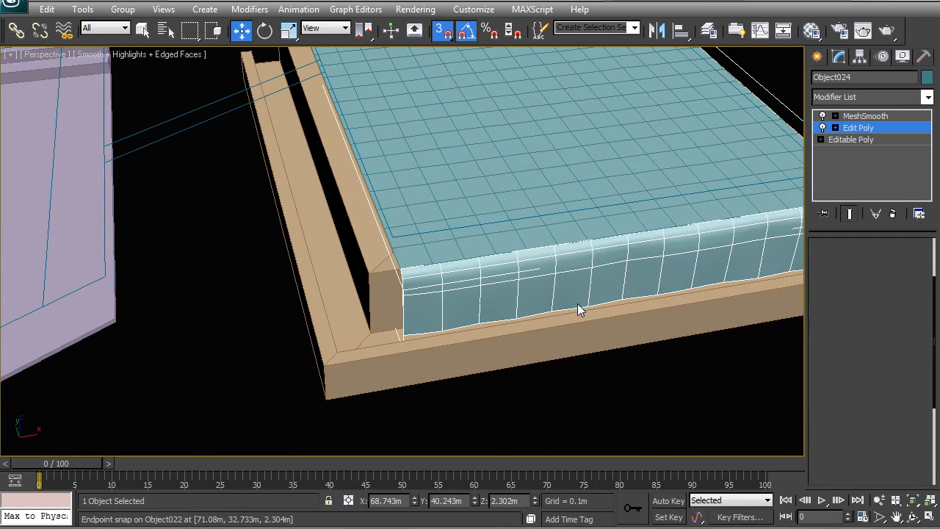
{"action": "left_click", "coordinate": [214, 31]}
{"action": "left_click_drag", "start_coordinate": [375, 249], "coordinate": [436, 388]}
{"action": "key", "text": "t"}
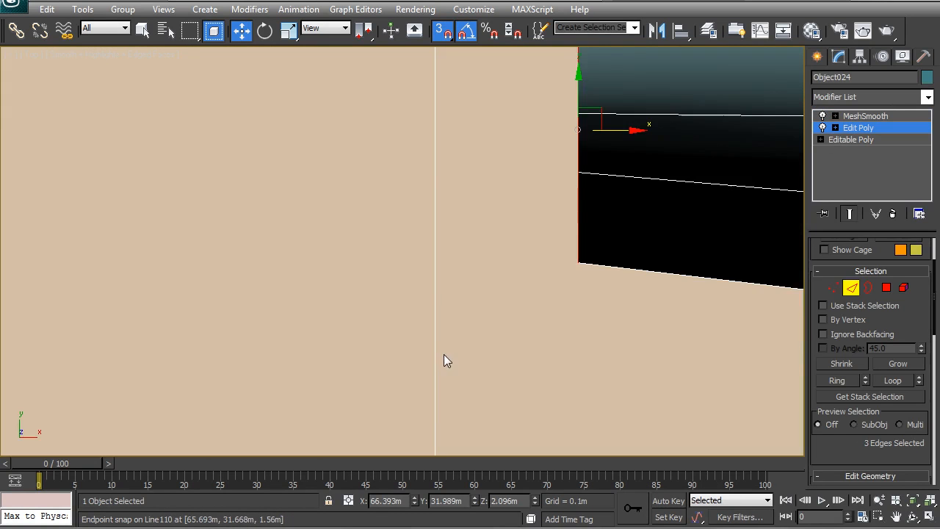
{"action": "key", "text": "F3"}
{"action": "scroll", "coordinate": [457, 303], "scroll_direction": "down", "scroll_amount": 6}
{"action": "middle_click_drag", "start_coordinate": [445, 289], "coordinate": [476, 332]}
{"action": "scroll", "coordinate": [477, 332], "scroll_direction": "up", "scroll_amount": 2}
{"action": "key", "text": "s"}
{"action": "left_click_drag", "start_coordinate": [538, 335], "coordinate": [240, 350], "text": "shift"}
Turn off the MeshSmooth effect and shift the overflow mesh's end vertices to follow the border's mitre diagonal
{"action": "left_click", "coordinate": [833, 288]}
{"action": "middle_click_drag", "start_coordinate": [283, 315], "coordinate": [358, 345]}
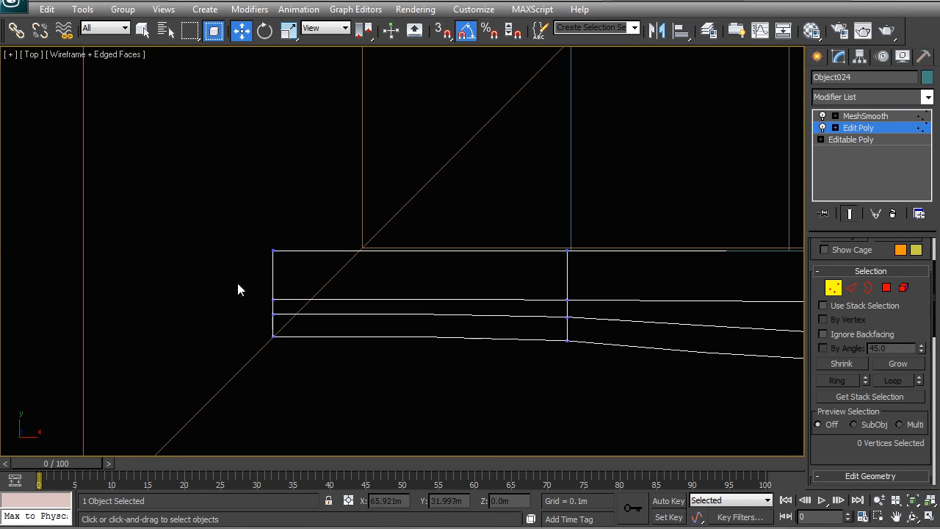
{"action": "left_click", "coordinate": [823, 117]}
{"action": "middle_click_drag", "start_coordinate": [349, 306], "coordinate": [374, 267]}
{"action": "scroll", "coordinate": [375, 266], "scroll_direction": "up", "scroll_amount": 2}
{"action": "left_click_drag", "start_coordinate": [276, 301], "coordinate": [275, 298]}
{"action": "left_click_drag", "start_coordinate": [227, 151], "coordinate": [330, 257], "text": "ctrl"}
{"action": "left_click_drag", "start_coordinate": [289, 301], "coordinate": [265, 280], "text": "alt"}
{"action": "left_click_drag", "start_coordinate": [331, 236], "coordinate": [341, 235]}
{"action": "left_click_drag", "start_coordinate": [329, 289], "coordinate": [269, 254], "text": "alt"}
{"action": "left_click_drag", "start_coordinate": [350, 201], "coordinate": [429, 194]}
{"action": "right_click", "coordinate": [415, 236]}
{"action": "left_click", "coordinate": [398, 220]}
Try extending the overflow mesh's three end edges along Y up the open side of the pool, then undo the extension
{"action": "scroll", "coordinate": [411, 257], "scroll_direction": "down", "scroll_amount": 8}
{"action": "middle_click_drag", "start_coordinate": [639, 171], "coordinate": [484, 315]}
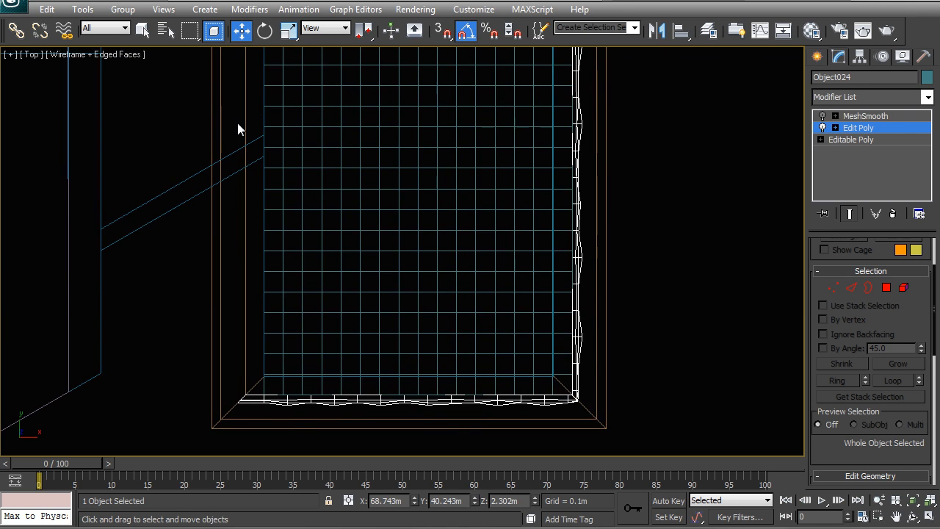
{"action": "middle_click_drag", "start_coordinate": [237, 122], "coordinate": [250, 209]}
{"action": "scroll", "coordinate": [250, 208], "scroll_direction": "down", "scroll_amount": 2}
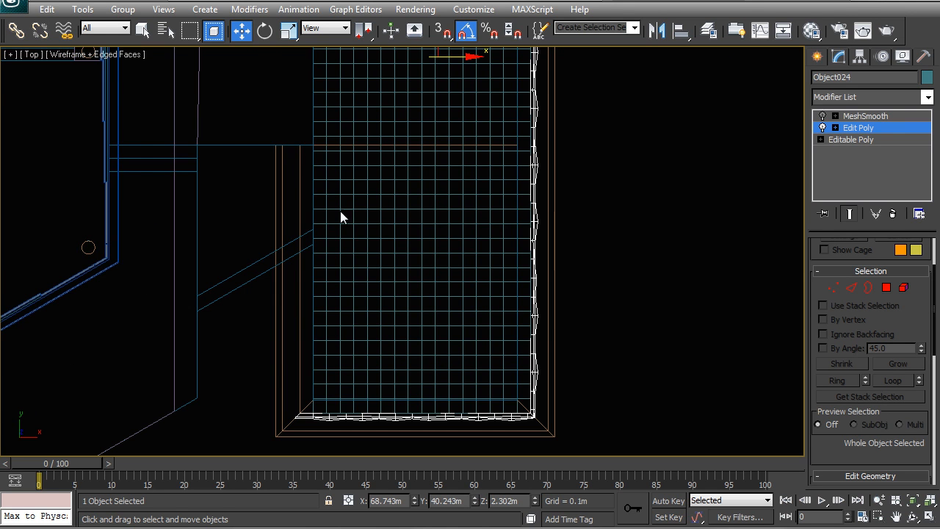
{"action": "middle_click_drag", "start_coordinate": [320, 384], "coordinate": [316, 352]}
{"action": "left_click", "coordinate": [850, 287]}
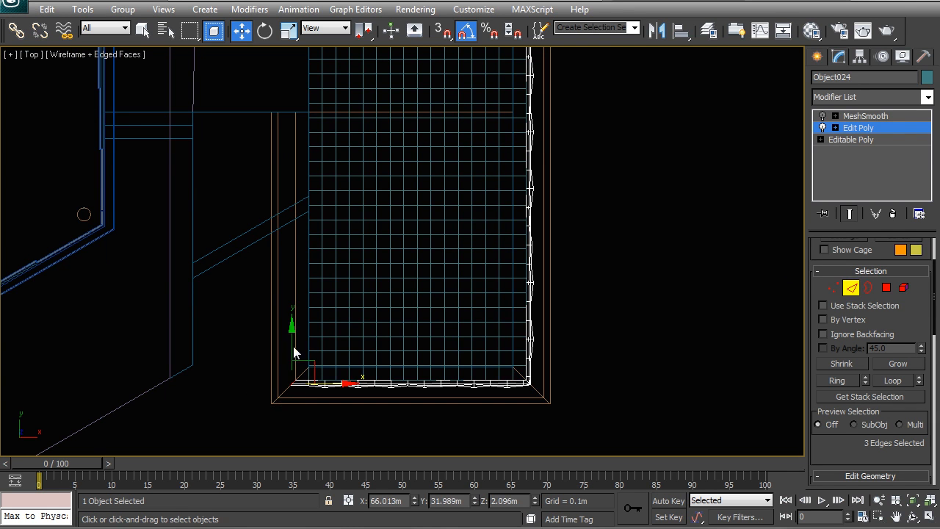
{"action": "left_click_drag", "start_coordinate": [292, 253], "coordinate": [304, 115]}
{"action": "left_click_drag", "start_coordinate": [309, 74], "coordinate": [307, 76]}
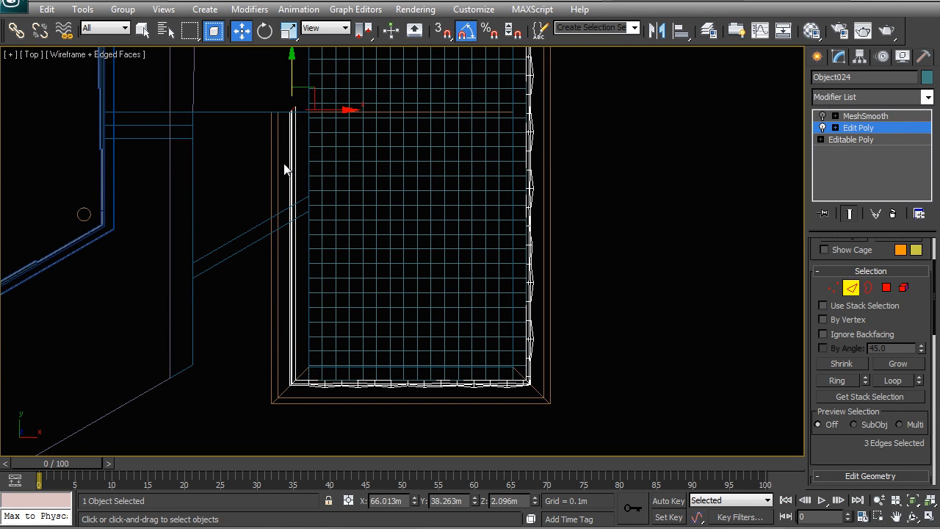
{"action": "key", "text": "ctrl+z"}
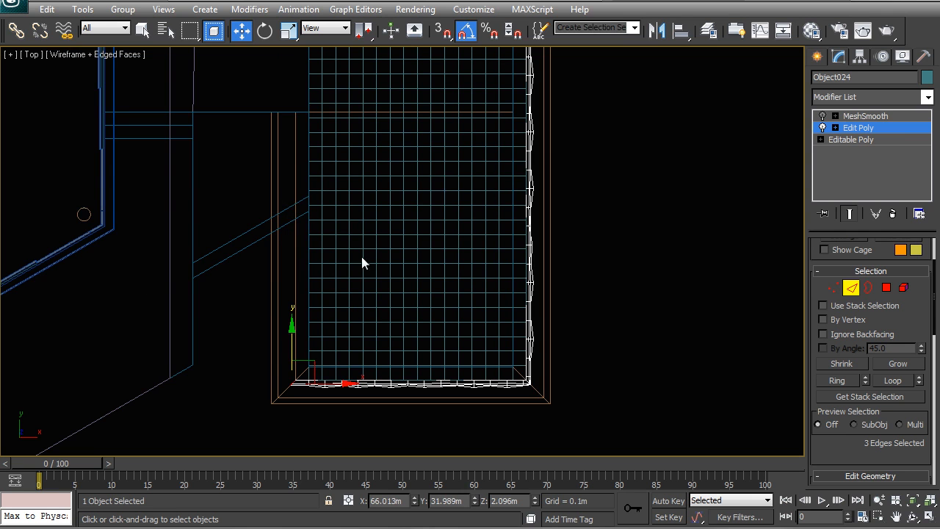
Select the overflow mesh polygons along the pool's opposite long side, from the corner up to the height of the border's open end
{"action": "middle_click_drag", "start_coordinate": [392, 275], "coordinate": [375, 269]}
{"action": "left_click", "coordinate": [887, 287]}
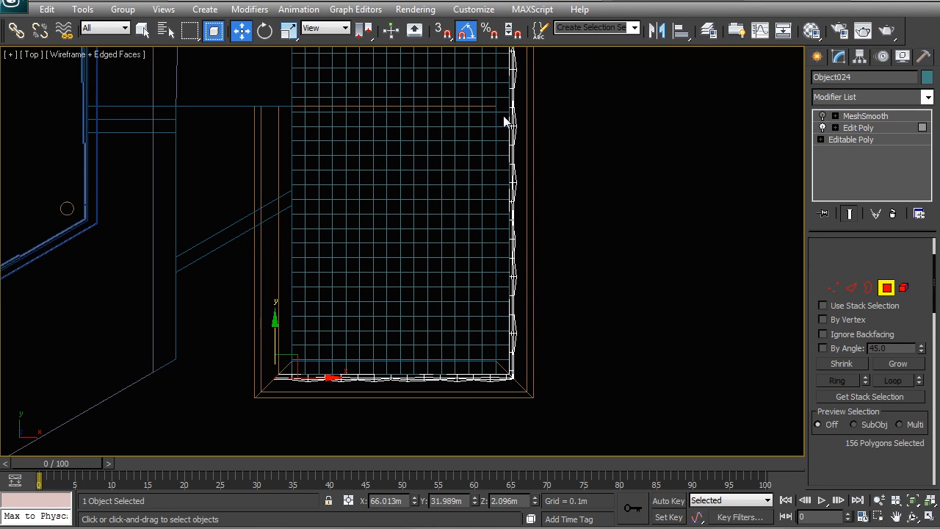
{"action": "left_click", "coordinate": [546, 108]}
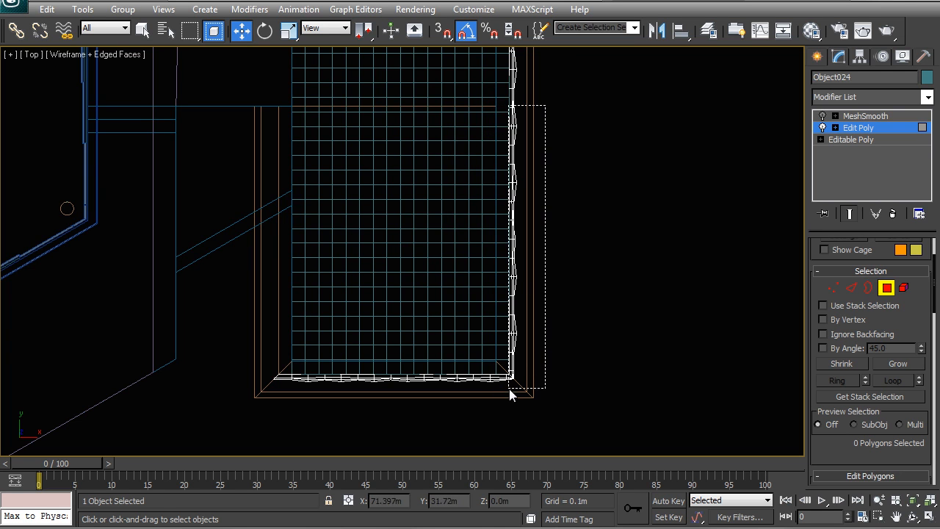
{"action": "left_click_drag", "start_coordinate": [505, 395], "coordinate": [507, 397]}
{"action": "middle_click_drag", "start_coordinate": [520, 398], "coordinate": [470, 293]}
{"action": "scroll", "coordinate": [468, 287], "scroll_direction": "up", "scroll_amount": 6}
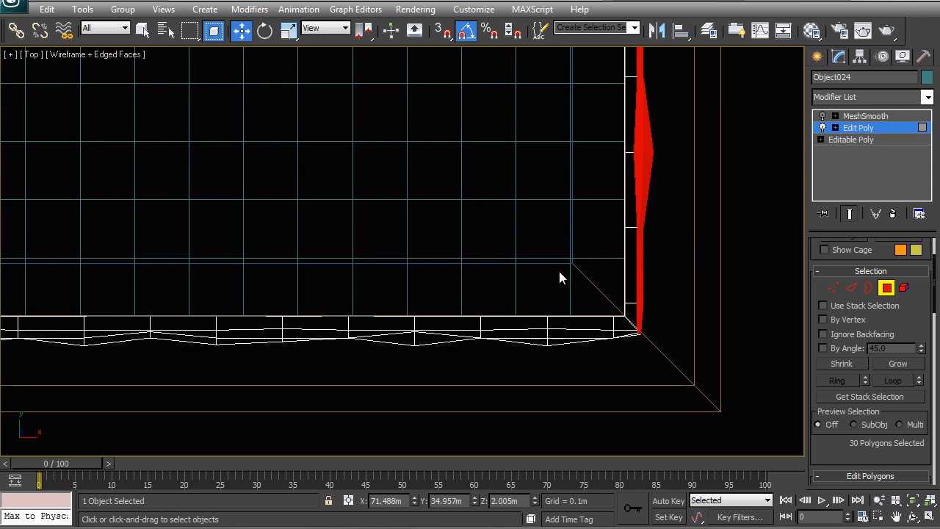
{"action": "middle_click_drag", "start_coordinate": [559, 271], "coordinate": [468, 288]}
{"action": "left_click_drag", "start_coordinate": [529, 373], "coordinate": [504, 344]}
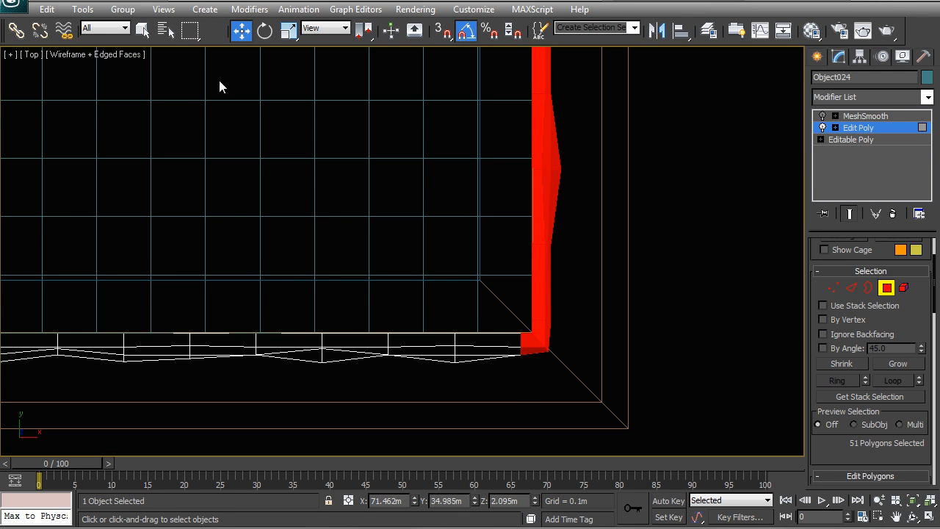
Deselect the short-side corner polygons and the excess polygons beyond the border's end, keeping only the long-side strip selected
{"action": "left_click_drag", "start_coordinate": [525, 386], "coordinate": [497, 317], "text": "alt"}
{"action": "middle_click_drag", "start_coordinate": [355, 178], "coordinate": [388, 236]}
{"action": "scroll", "coordinate": [393, 240], "scroll_direction": "down", "scroll_amount": 9}
{"action": "middle_click_drag", "start_coordinate": [398, 130], "coordinate": [403, 244]}
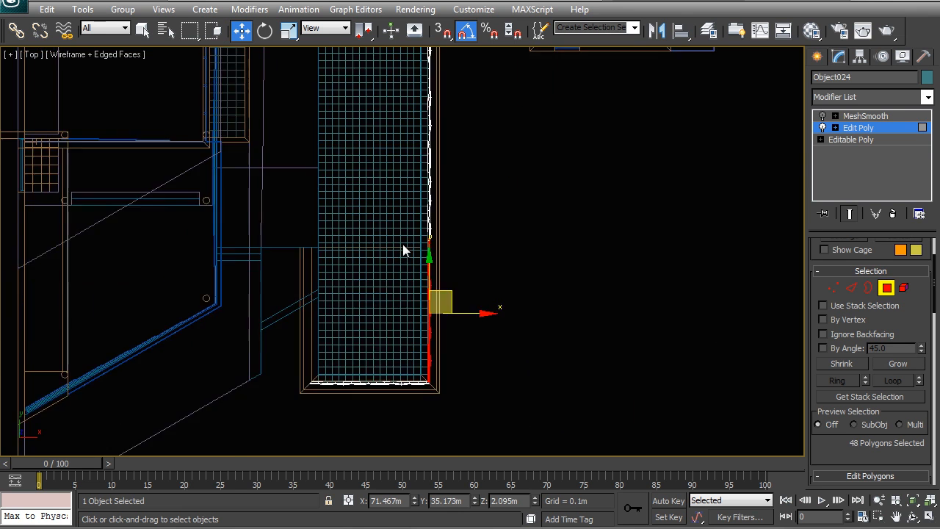
{"action": "scroll", "coordinate": [407, 242], "scroll_direction": "up", "scroll_amount": 3}
{"action": "left_click_drag", "start_coordinate": [434, 214], "coordinate": [478, 232], "text": "alt"}
{"action": "middle_click_drag", "start_coordinate": [475, 384], "coordinate": [517, 249]}
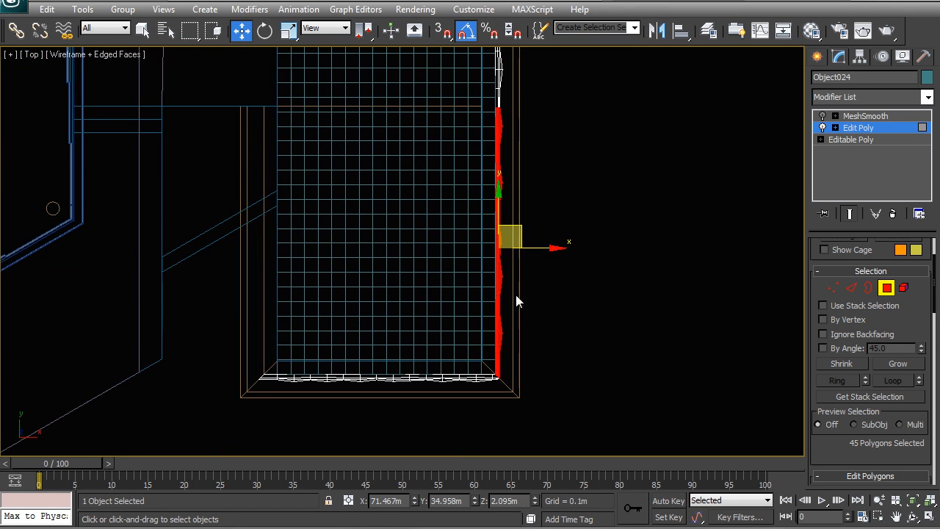
Clone the selected strip along X to the pool's open side as a separate object and select that new object
{"action": "mouse_move", "coordinate": [540, 254]}
{"action": "left_mouse_down"}
{"action": "mouse_move", "coordinate": [265, 260]}
{"action": "mouse_move", "coordinate": [278, 256]}
{"action": "left_mouse_up"}
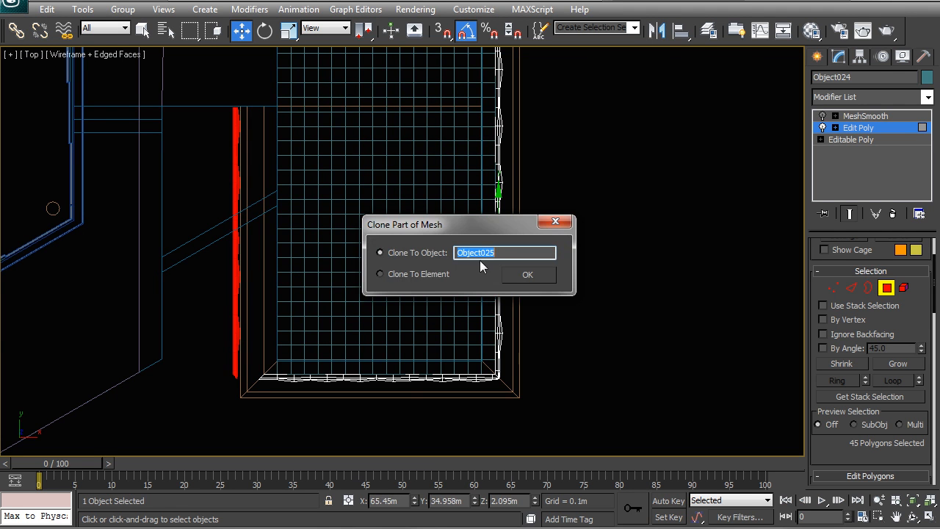
{"action": "left_click", "coordinate": [507, 275]}
{"action": "scroll", "coordinate": [428, 265], "scroll_direction": "up", "scroll_amount": 5}
{"action": "right_click", "coordinate": [426, 263]}
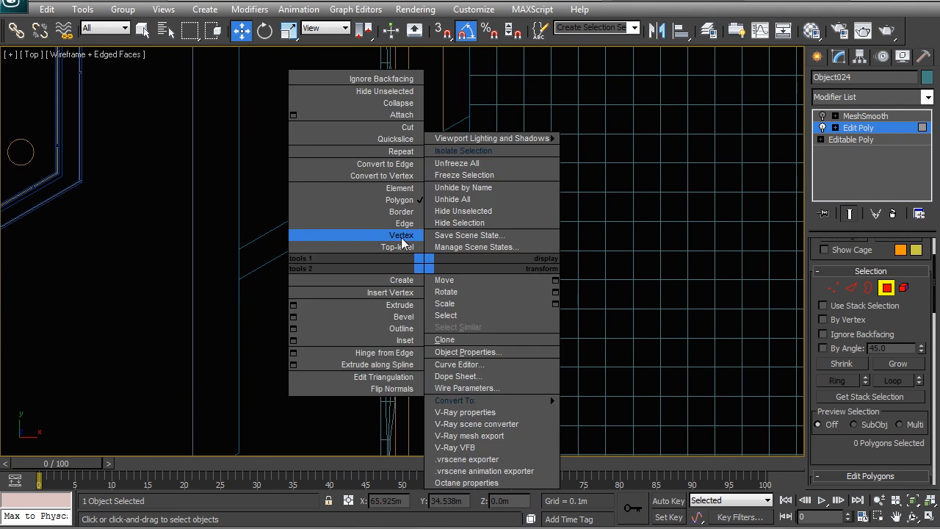
{"action": "left_click", "coordinate": [401, 239]}
{"action": "right_click", "coordinate": [399, 239]}
{"action": "left_click", "coordinate": [380, 220]}
{"action": "left_click", "coordinate": [388, 241]}
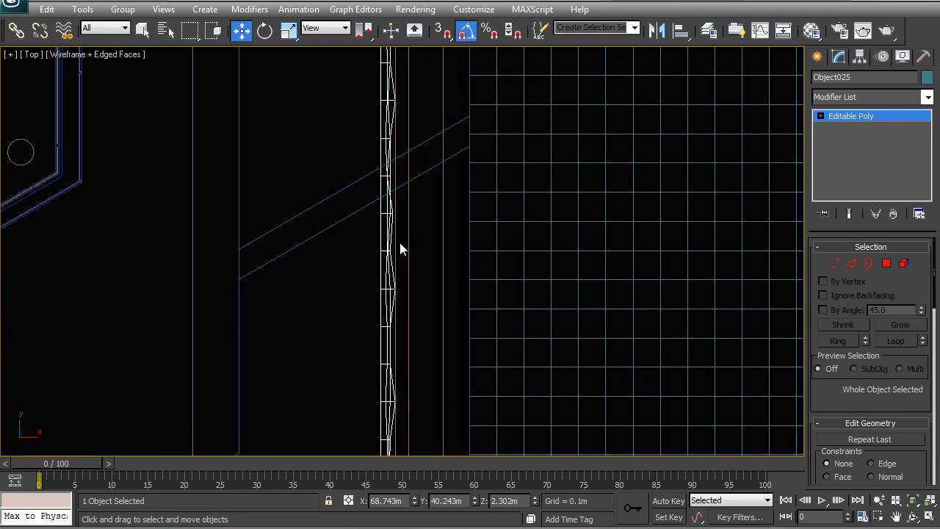
Center the cloned strip's pivot to the object using Affect Pivot Only
{"action": "scroll", "coordinate": [400, 244], "scroll_direction": "down", "scroll_amount": 5}
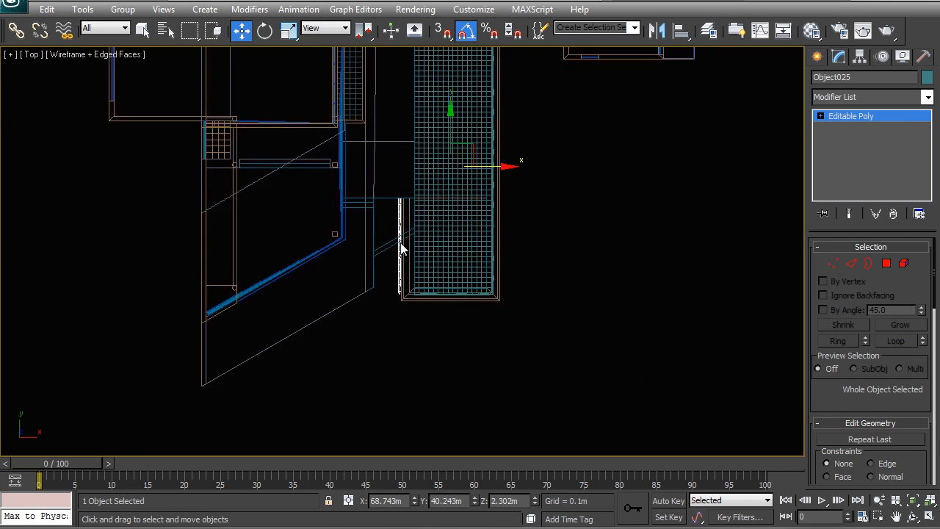
{"action": "left_click", "coordinate": [861, 58]}
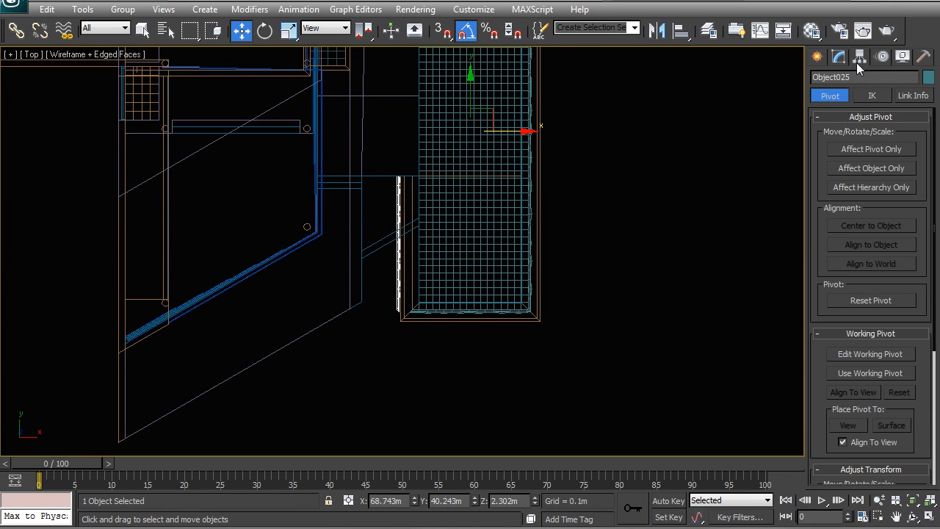
{"action": "left_click", "coordinate": [857, 150]}
{"action": "left_click", "coordinate": [867, 226]}
{"action": "left_click", "coordinate": [857, 151]}
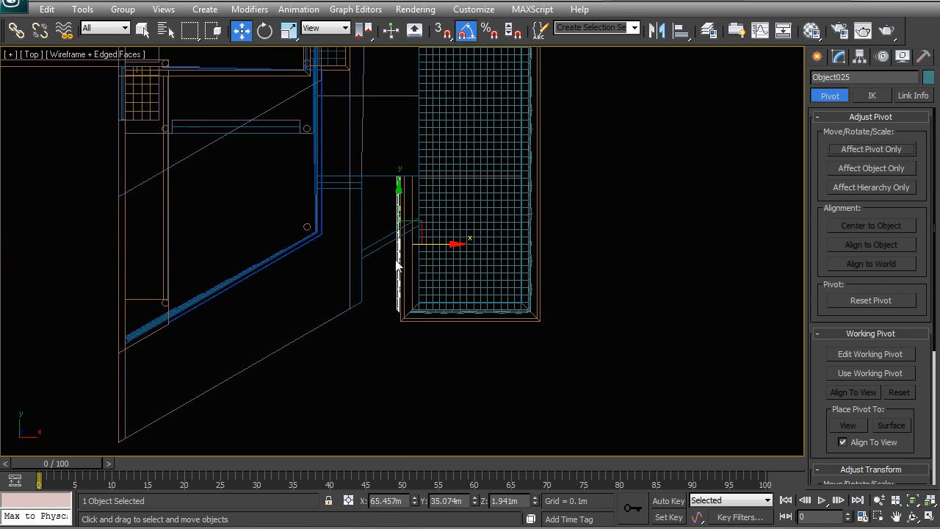
Mirror the cloned strip across the X axis with No Clone so its wavy face points away from the pool
{"action": "scroll", "coordinate": [385, 245], "scroll_direction": "up", "scroll_amount": 6}
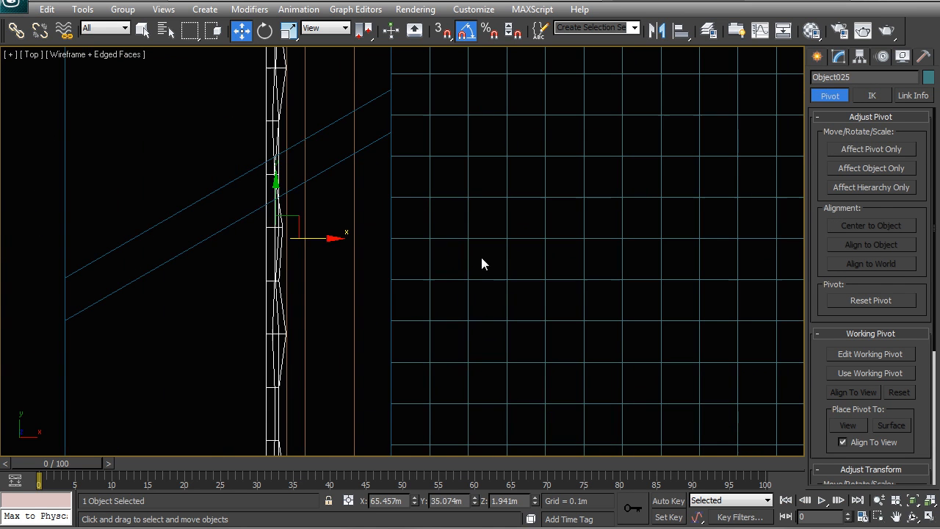
{"action": "left_click", "coordinate": [659, 31]}
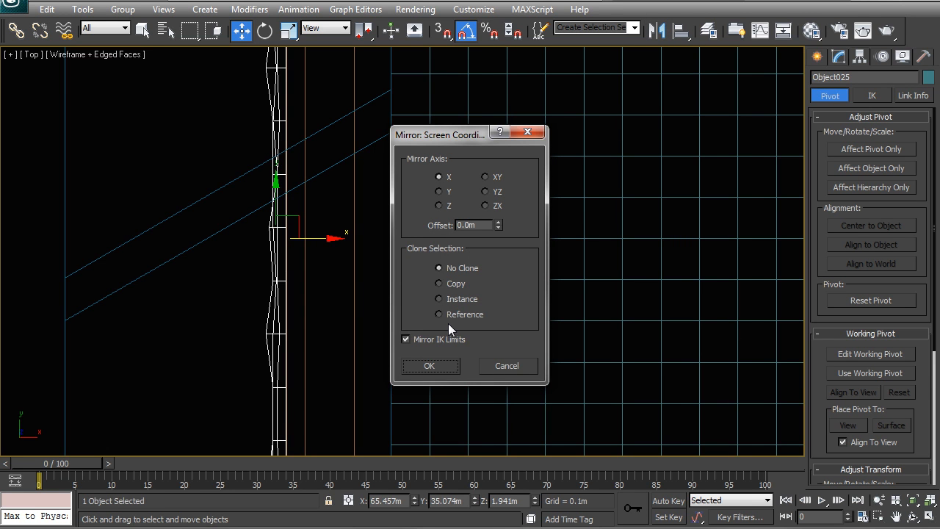
{"action": "left_click", "coordinate": [429, 366]}
{"action": "scroll", "coordinate": [362, 213], "scroll_direction": "down", "scroll_amount": 2}
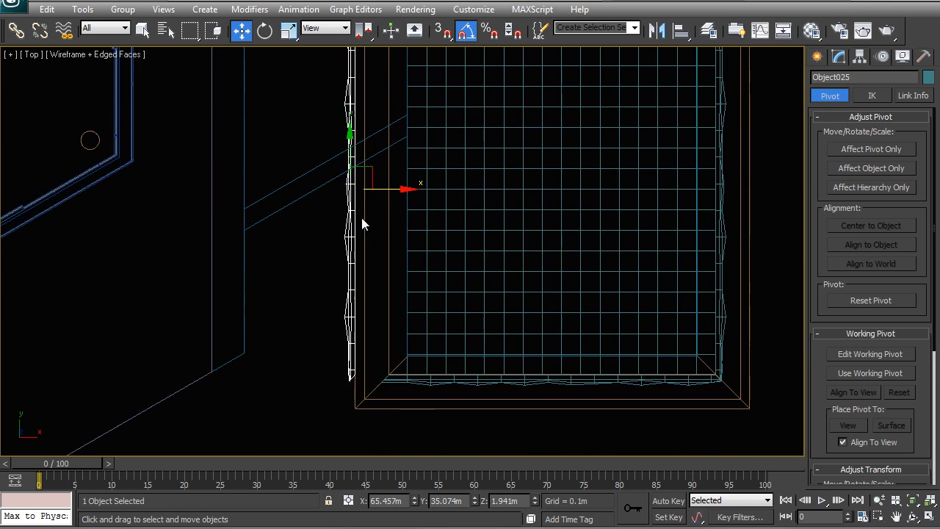
Move the mirrored strip with 3D snapping so its end meets the corner of the existing overflow mesh in the shaded perspective view
{"action": "key", "text": "p"}
{"action": "middle_click_drag", "start_coordinate": [361, 214], "coordinate": [398, 225], "text": "alt"}
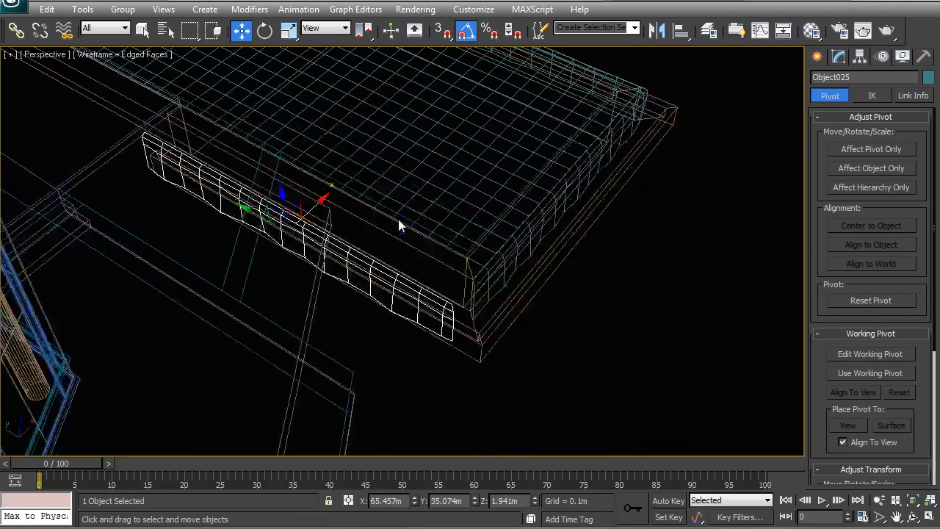
{"action": "scroll", "coordinate": [398, 226], "scroll_direction": "up", "scroll_amount": 3}
{"action": "key", "text": "F3"}
{"action": "scroll", "coordinate": [433, 258], "scroll_direction": "up", "scroll_amount": 2}
{"action": "key", "text": "s"}
{"action": "left_click_drag", "start_coordinate": [442, 380], "coordinate": [535, 275]}
{"action": "middle_click_drag", "start_coordinate": [543, 326], "coordinate": [491, 280]}
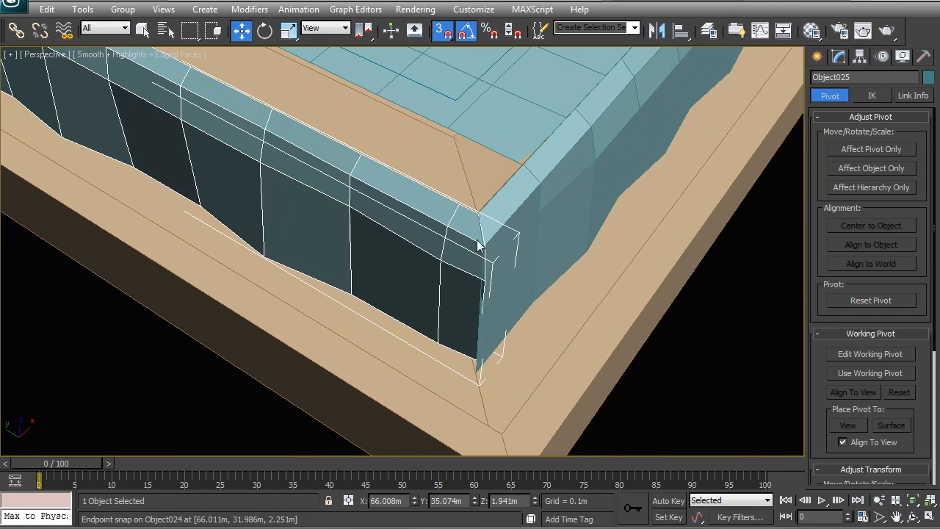
{"action": "scroll", "coordinate": [515, 294], "scroll_direction": "up", "scroll_amount": 2}
{"action": "scroll", "coordinate": [617, 88], "scroll_direction": "up", "scroll_amount": 1}
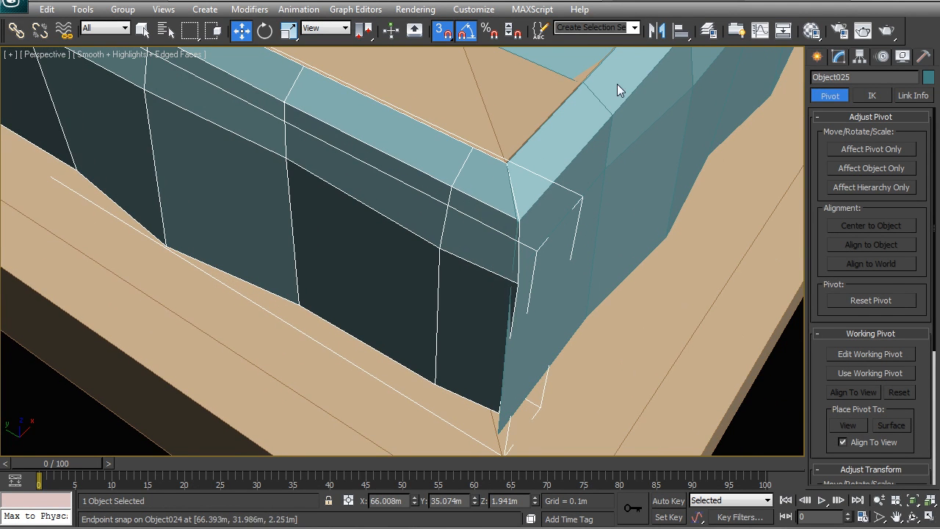
Snap the strip's upper and middle corner vertices onto the matching corner vertices of the existing overflow mesh
{"action": "left_click", "coordinate": [838, 57]}
{"action": "left_click", "coordinate": [835, 270]}
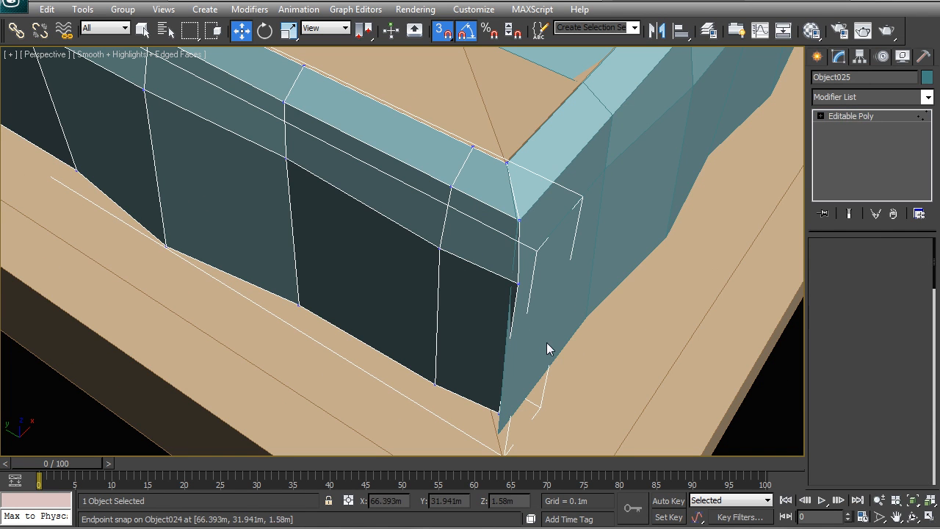
{"action": "left_click_drag", "start_coordinate": [522, 423], "coordinate": [495, 205]}
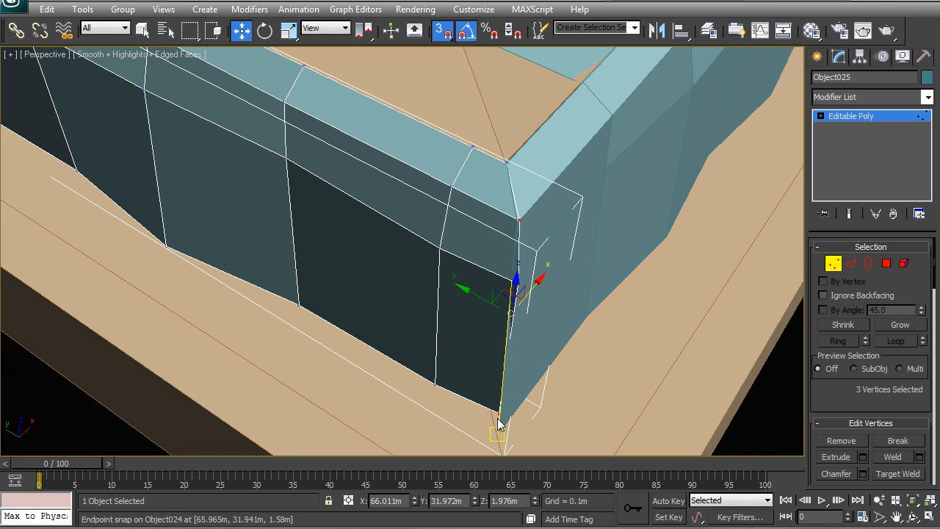
{"action": "left_click", "coordinate": [517, 220], "text": "alt"}
{"action": "left_click_drag", "start_coordinate": [516, 287], "coordinate": [509, 293]}
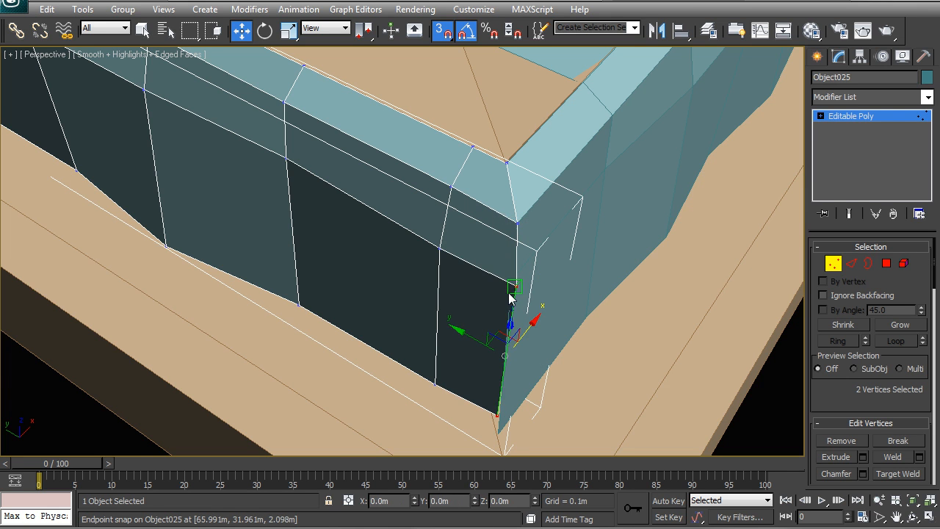
{"action": "key", "text": "F4"}
{"action": "key", "text": "F4"}
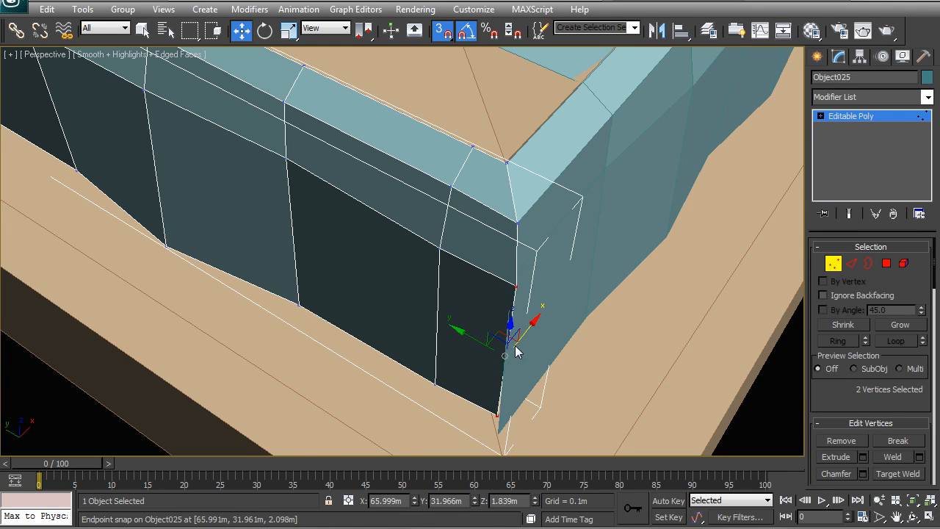
Snap the strip's lowest corner vertex onto the existing overflow mesh's bottom corner vertex, checking the join in wireframe
{"action": "middle_click_drag", "start_coordinate": [526, 366], "coordinate": [533, 298]}
{"action": "left_click", "coordinate": [503, 350]}
{"action": "left_click_drag", "start_coordinate": [502, 350], "coordinate": [504, 365]}
{"action": "middle_click_drag", "start_coordinate": [554, 273], "coordinate": [539, 300]}
{"action": "key", "text": "F3"}
{"action": "left_click", "coordinate": [507, 242]}
{"action": "left_click_drag", "start_coordinate": [507, 240], "coordinate": [502, 232]}
{"action": "left_click", "coordinate": [540, 274]}
{"action": "scroll", "coordinate": [517, 244], "scroll_direction": "down", "scroll_amount": 3}
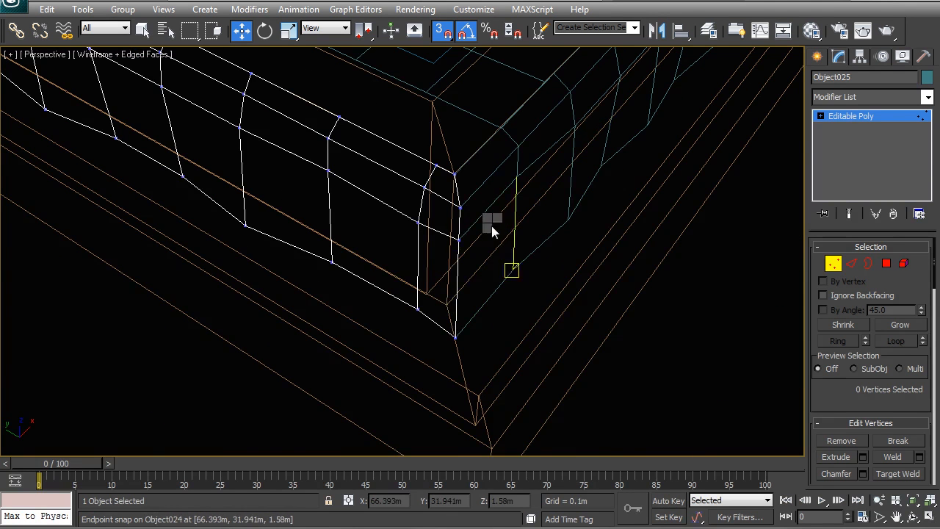
Attach the strip to the original overflow mesh (Object024) in its Edit Poly level and return to shaded display
{"action": "right_click", "coordinate": [496, 227]}
{"action": "left_click", "coordinate": [478, 197]}
{"action": "left_click", "coordinate": [481, 186]}
{"action": "left_click", "coordinate": [871, 130]}
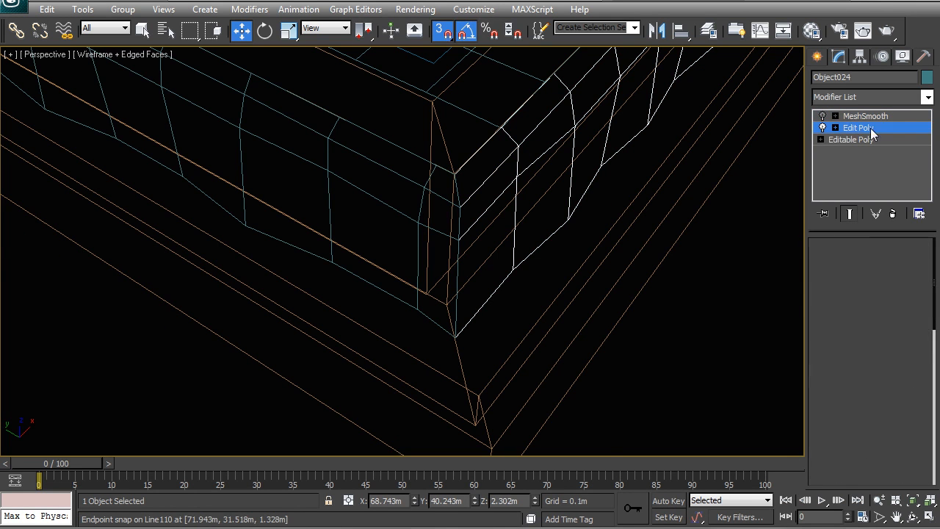
{"action": "right_click", "coordinate": [492, 162]}
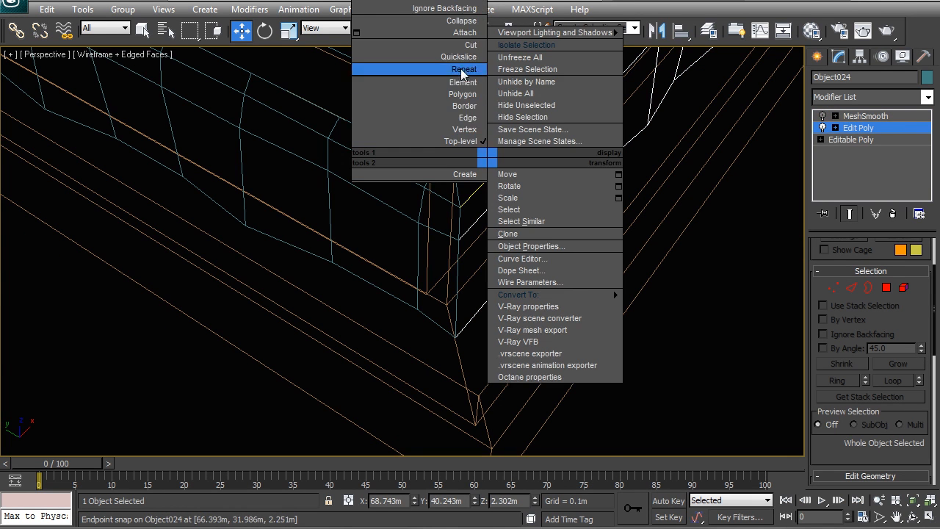
{"action": "left_click", "coordinate": [465, 33]}
{"action": "left_click", "coordinate": [420, 230]}
{"action": "middle_click_drag", "start_coordinate": [510, 235], "coordinate": [497, 257]}
{"action": "key", "text": "w"}
{"action": "key", "text": "F3"}
Flip the normals of the attached strip's polygons so they face outward
{"action": "middle_click_drag", "start_coordinate": [409, 216], "coordinate": [522, 286]}
{"action": "scroll", "coordinate": [441, 294], "scroll_direction": "down", "scroll_amount": 4}
{"action": "middle_click_drag", "start_coordinate": [364, 305], "coordinate": [347, 232], "text": "alt"}
{"action": "middle_click_drag", "start_coordinate": [356, 164], "coordinate": [386, 209], "text": "alt"}
{"action": "scroll", "coordinate": [387, 212], "scroll_direction": "up", "scroll_amount": 3}
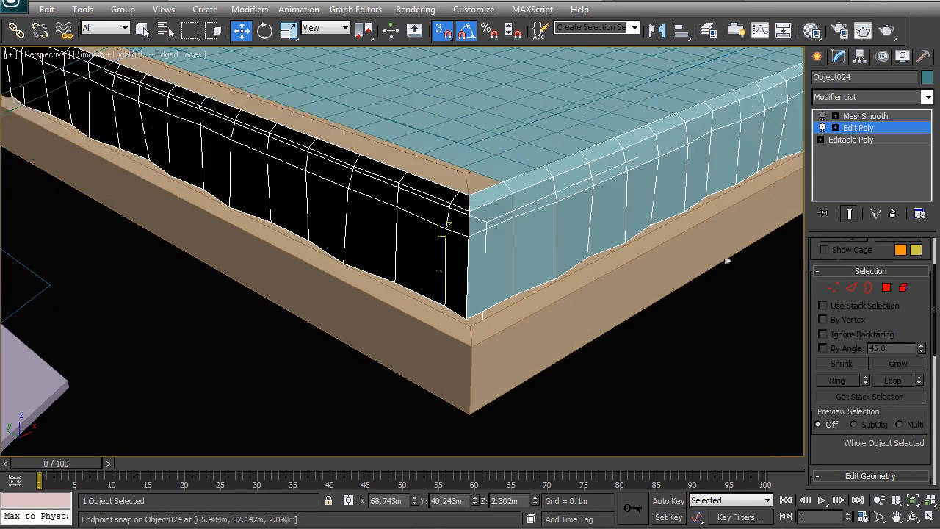
{"action": "left_click", "coordinate": [886, 288]}
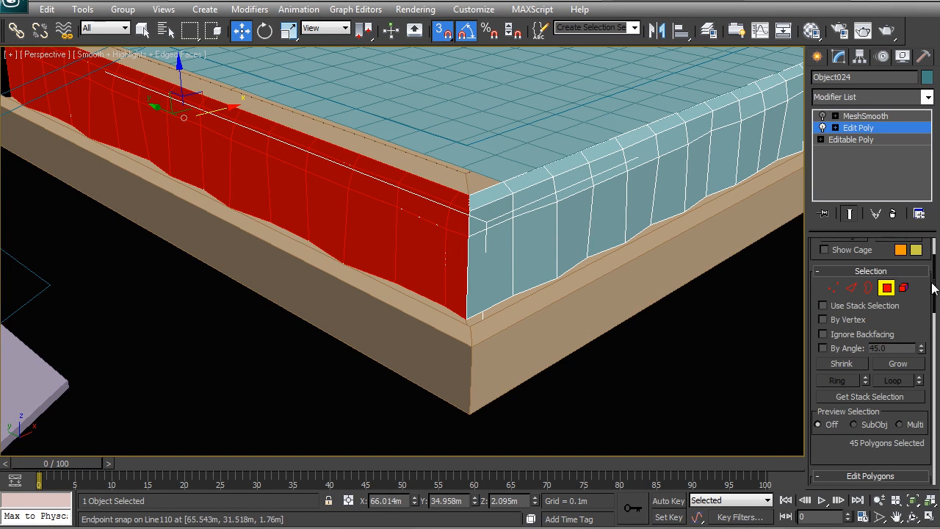
{"action": "left_click_drag", "start_coordinate": [937, 287], "coordinate": [937, 317]}
{"action": "left_click", "coordinate": [896, 425]}
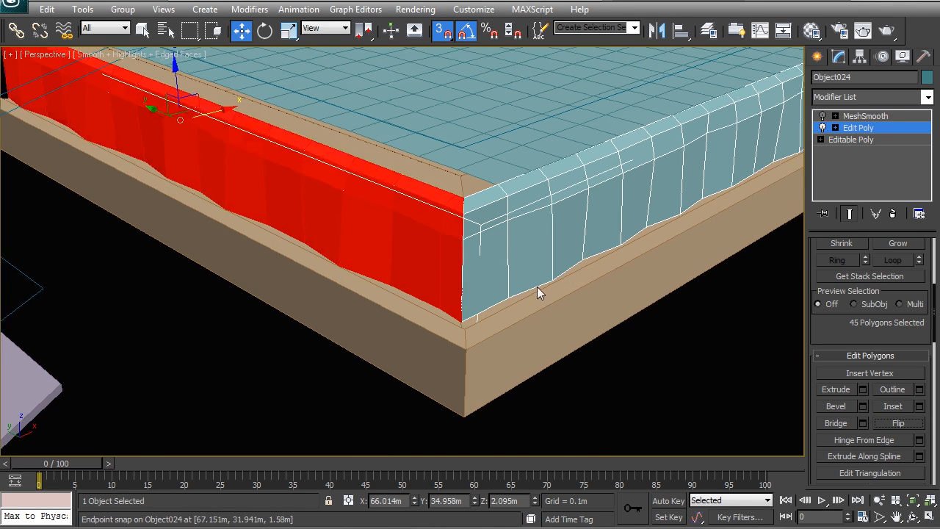
Weld the overlapping corner vertices of the overflow mesh and return to its top level
{"action": "scroll", "coordinate": [558, 268], "scroll_direction": "up", "scroll_amount": 3}
{"action": "right_click", "coordinate": [463, 280]}
{"action": "right_click", "coordinate": [391, 223]}
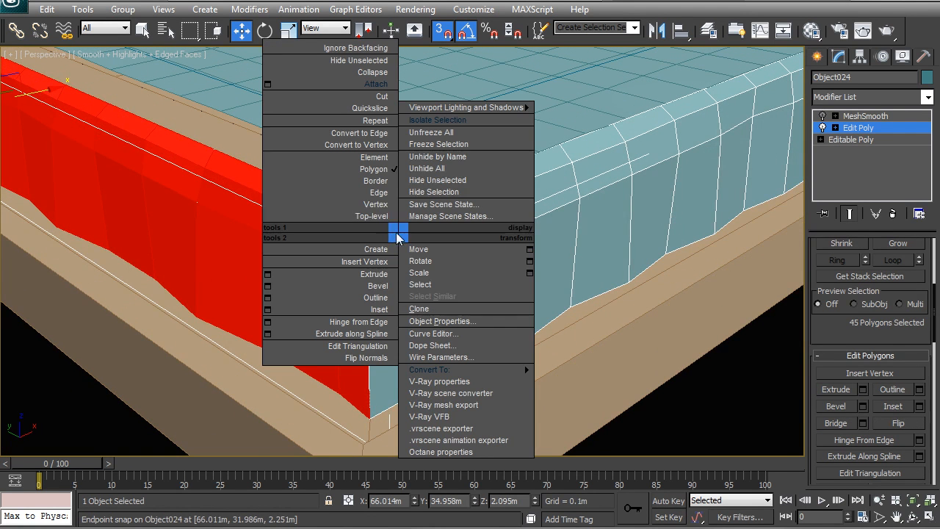
{"action": "left_click", "coordinate": [376, 208]}
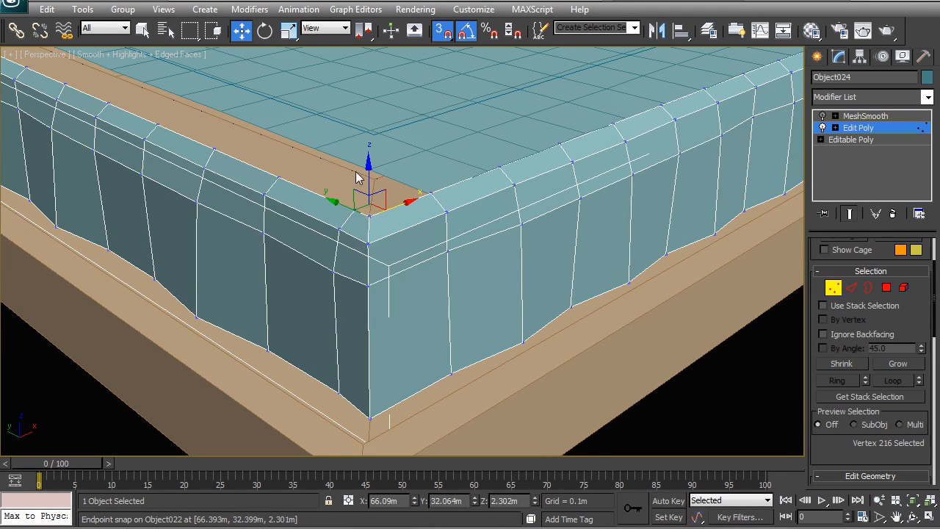
{"action": "left_click_drag", "start_coordinate": [382, 432], "coordinate": [354, 213]}
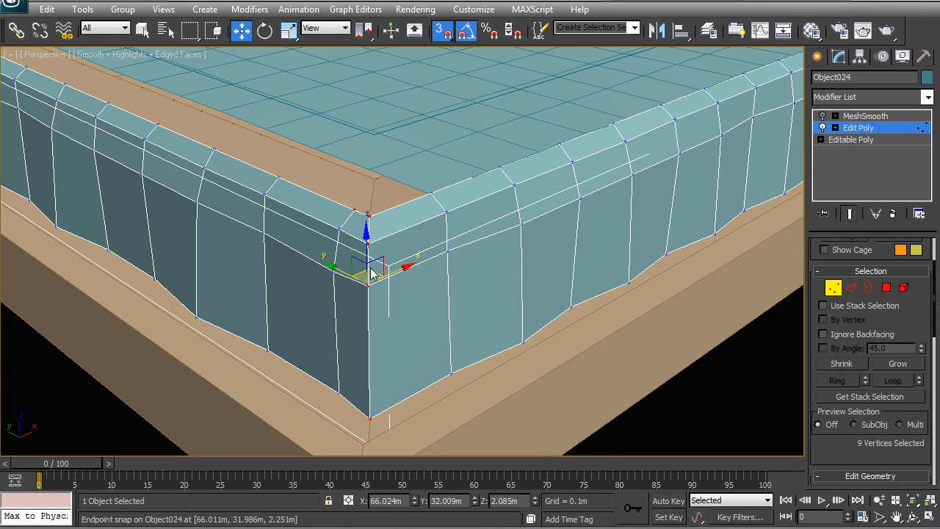
{"action": "scroll", "coordinate": [860, 435], "scroll_direction": "down", "scroll_amount": 1}
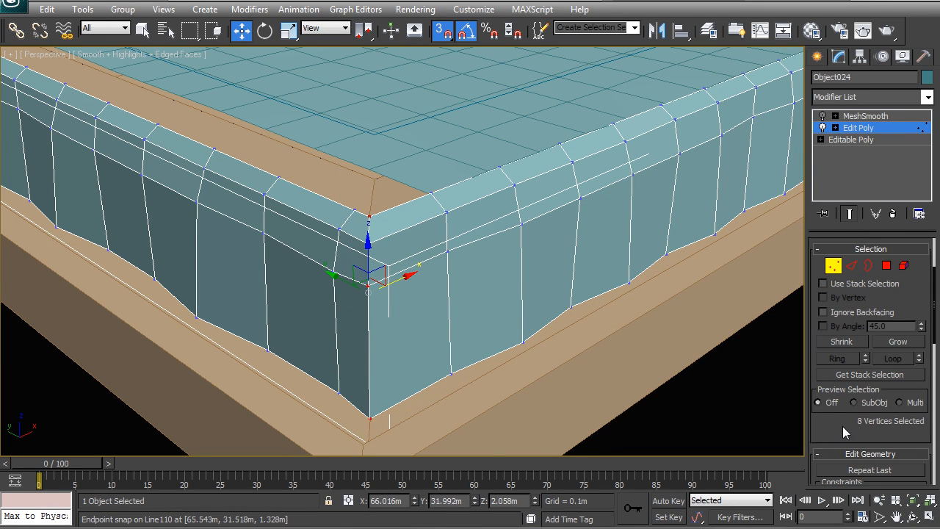
{"action": "right_click", "coordinate": [469, 267]}
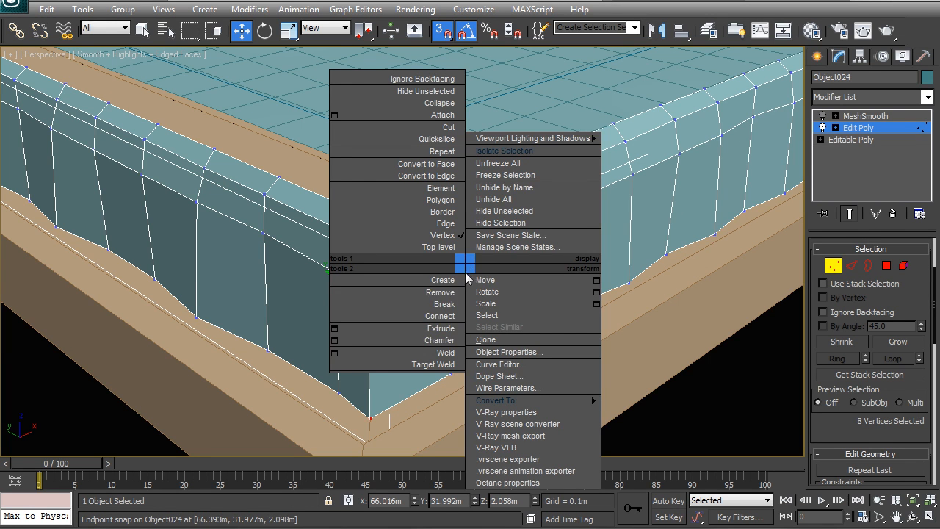
{"action": "left_click", "coordinate": [448, 353]}
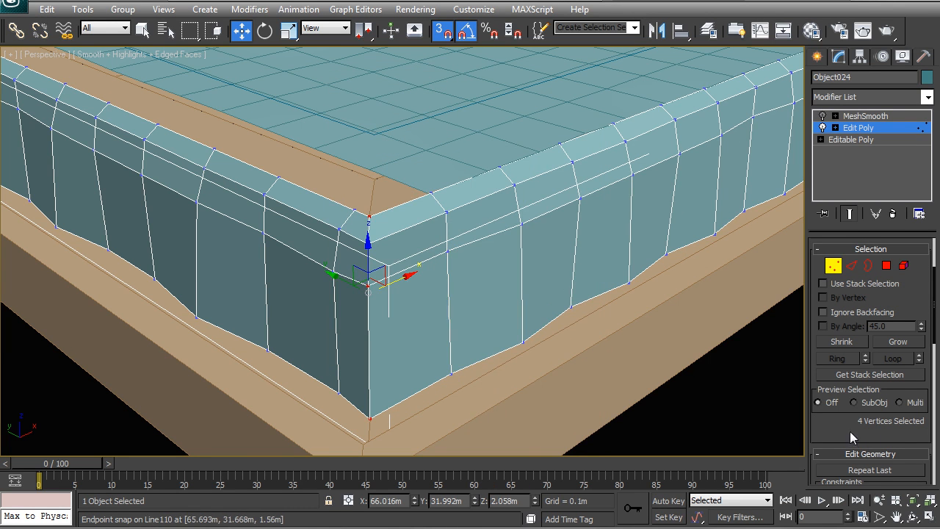
{"action": "middle_click_drag", "start_coordinate": [422, 263], "coordinate": [448, 256]}
{"action": "right_click", "coordinate": [446, 254]}
{"action": "left_click", "coordinate": [421, 237]}
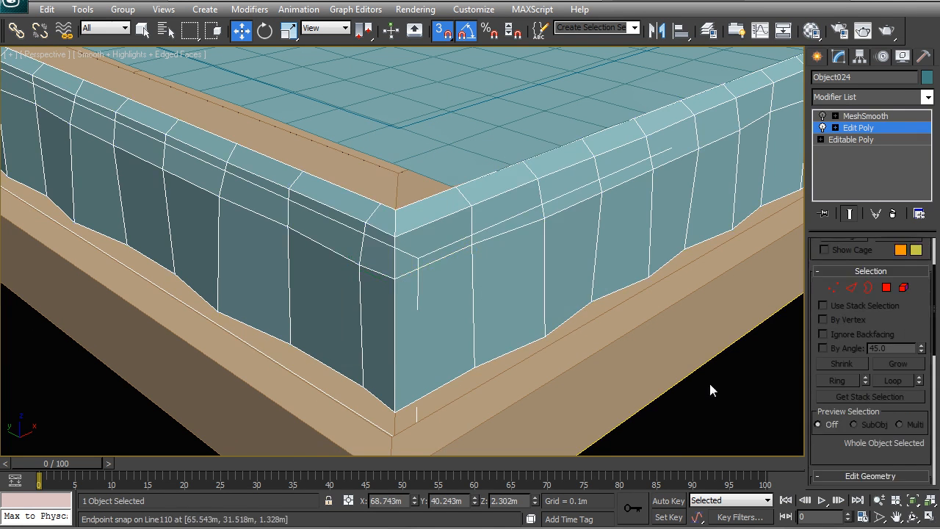
Save the scene and turn the overflow mesh's MeshSmooth modifier back on
{"action": "left_click", "coordinate": [712, 384]}
{"action": "key", "text": "ctrl+s"}
{"action": "left_click", "coordinate": [600, 260]}
{"action": "left_click", "coordinate": [822, 118]}
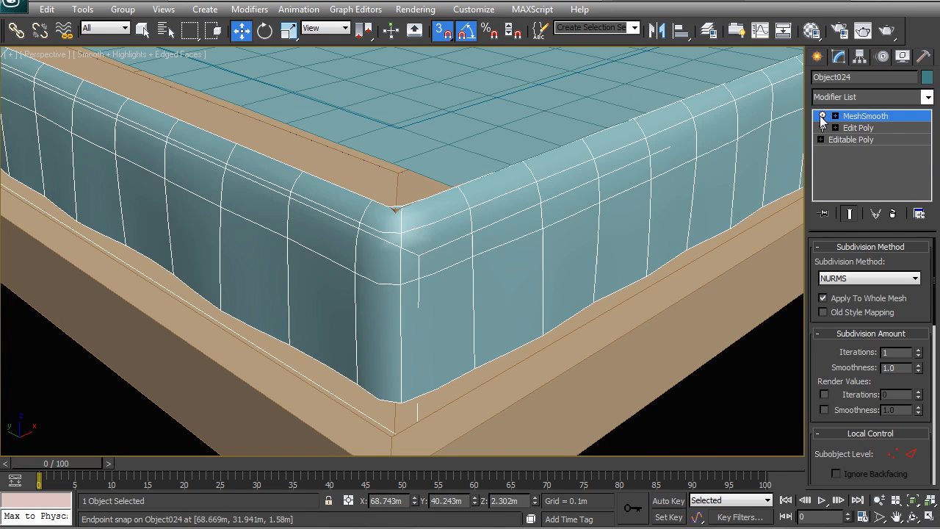
{"action": "left_click", "coordinate": [767, 362]}
Select the pool's water surface and toggle its Noise modifier to compare the edges, leaving Noise off
{"action": "scroll", "coordinate": [389, 250], "scroll_direction": "down", "scroll_amount": 5}
{"action": "middle_click_drag", "start_coordinate": [439, 251], "coordinate": [470, 263], "text": "alt"}
{"action": "left_click", "coordinate": [402, 254]}
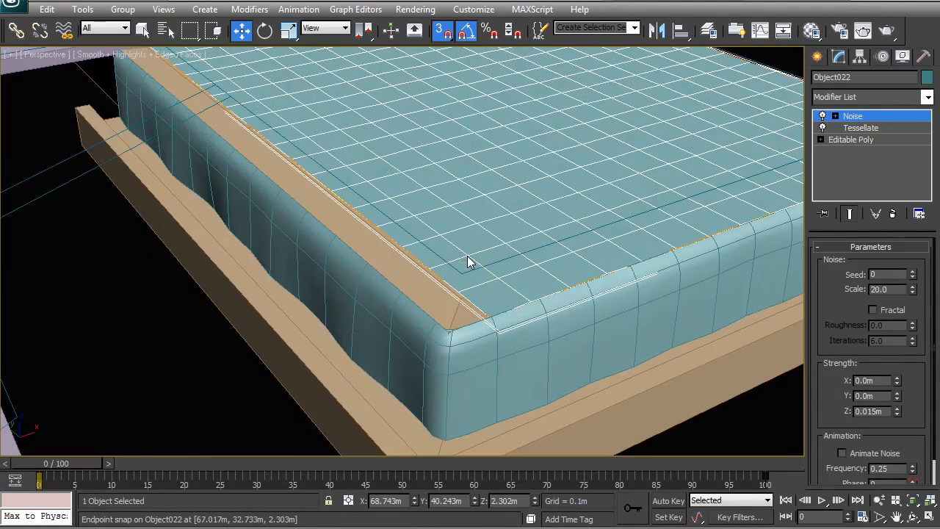
{"action": "left_click", "coordinate": [821, 117]}
{"action": "left_click", "coordinate": [822, 116]}
{"action": "left_click", "coordinate": [821, 116]}
{"action": "left_click", "coordinate": [821, 116]}
{"action": "left_click", "coordinate": [821, 116]}
{"action": "left_click", "coordinate": [822, 116]}
{"action": "left_click", "coordinate": [821, 116]}
{"action": "left_click", "coordinate": [822, 116]}
{"action": "left_click", "coordinate": [822, 116]}
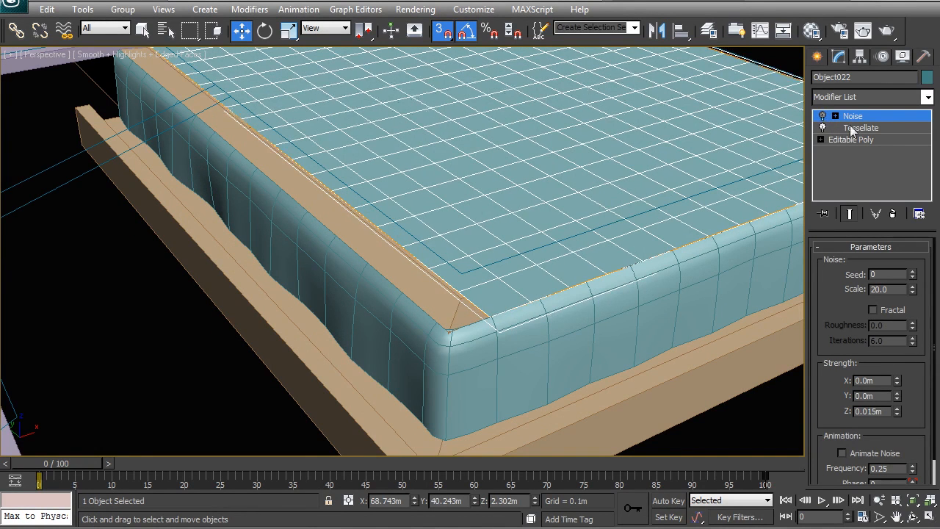
Add an Edit Poly modifier above Tessellate on the water surface and enter its Edge level
{"action": "left_click", "coordinate": [850, 129]}
{"action": "middle_click_drag", "start_coordinate": [401, 166], "coordinate": [420, 208]}
{"action": "left_click", "coordinate": [823, 128]}
{"action": "left_click", "coordinate": [823, 129]}
{"action": "left_click", "coordinate": [864, 99]}
{"action": "scroll", "coordinate": [853, 119], "scroll_direction": "down", "scroll_amount": 10}
{"action": "left_click", "coordinate": [859, 146]}
{"action": "left_click", "coordinate": [851, 287]}
Select only the water surface's boundary edges along the open side beside the deck, checking them in wireframe
{"action": "left_click", "coordinate": [505, 359]}
{"action": "middle_click_drag", "start_coordinate": [368, 337], "coordinate": [312, 275], "text": "alt"}
{"action": "left_click", "coordinate": [218, 30]}
{"action": "left_click_drag", "start_coordinate": [420, 355], "coordinate": [356, 166]}
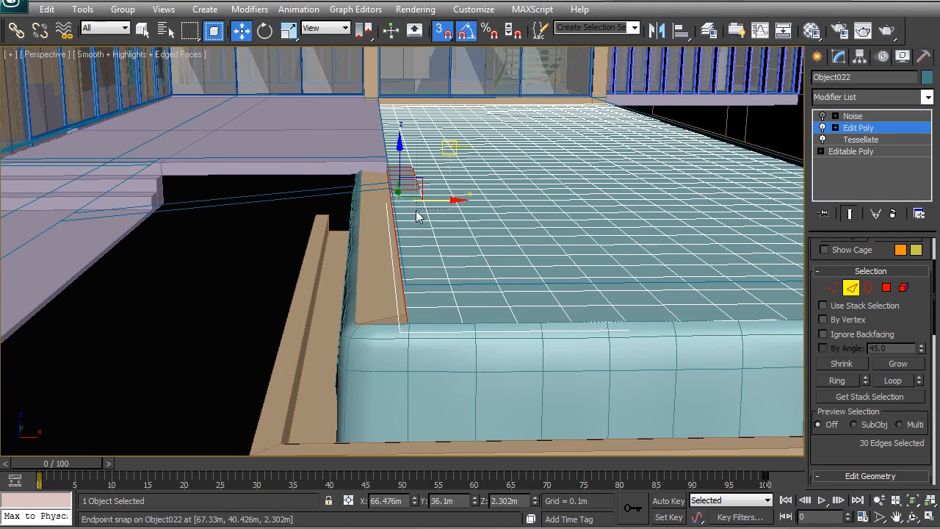
{"action": "left_click_drag", "start_coordinate": [397, 197], "coordinate": [401, 201], "text": "alt"}
{"action": "left_click", "coordinate": [215, 35]}
{"action": "left_click_drag", "start_coordinate": [454, 130], "coordinate": [408, 206], "text": "alt"}
{"action": "middle_click_drag", "start_coordinate": [395, 207], "coordinate": [462, 265], "text": "alt"}
{"action": "key", "text": "F3"}
{"action": "middle_click_drag", "start_coordinate": [489, 153], "coordinate": [412, 216]}
{"action": "scroll", "coordinate": [413, 213], "scroll_direction": "up", "scroll_amount": 3}
{"action": "scroll", "coordinate": [345, 226], "scroll_direction": "down", "scroll_amount": 5}
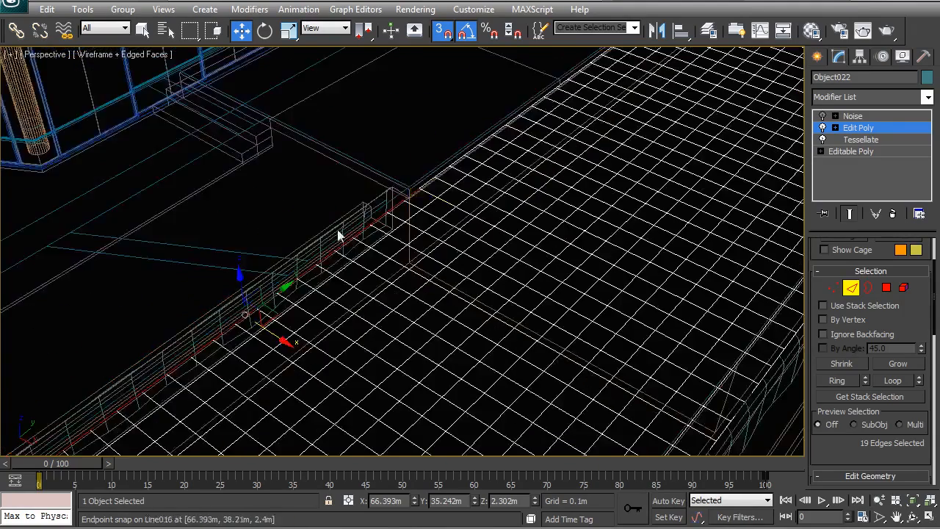
Turn off 3D snap and move the selected edges outward along X to meet the overflow mesh's top edge
{"action": "middle_click_drag", "start_coordinate": [338, 233], "coordinate": [491, 171]}
{"action": "key", "text": "s"}
{"action": "middle_click_drag", "start_coordinate": [468, 251], "coordinate": [498, 240]}
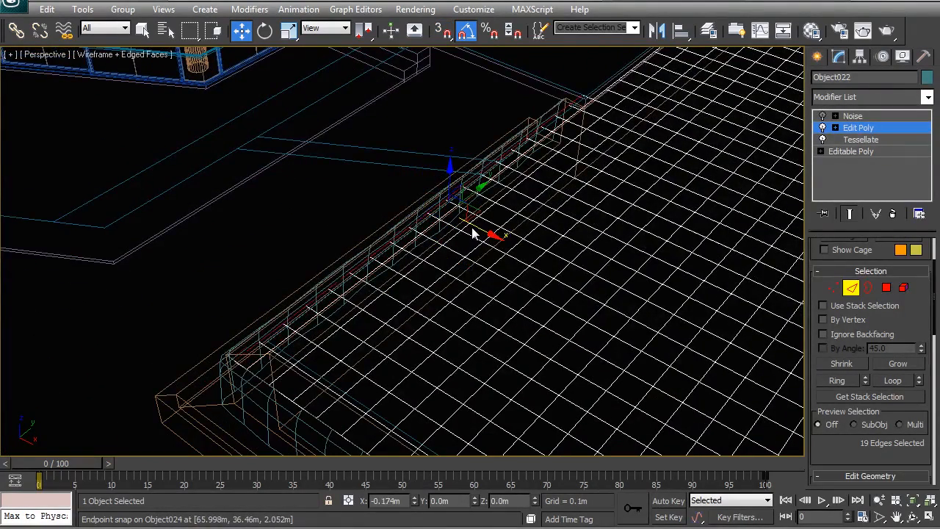
{"action": "key", "text": "t"}
{"action": "key", "text": "z"}
{"action": "scroll", "coordinate": [418, 270], "scroll_direction": "up", "scroll_amount": 12}
{"action": "middle_click_drag", "start_coordinate": [511, 142], "coordinate": [477, 222]}
{"action": "left_click_drag", "start_coordinate": [567, 171], "coordinate": [487, 173]}
{"action": "scroll", "coordinate": [513, 276], "scroll_direction": "down", "scroll_amount": 12}
{"action": "scroll", "coordinate": [513, 276], "scroll_direction": "down", "scroll_amount": 4}
{"action": "key", "text": "p"}
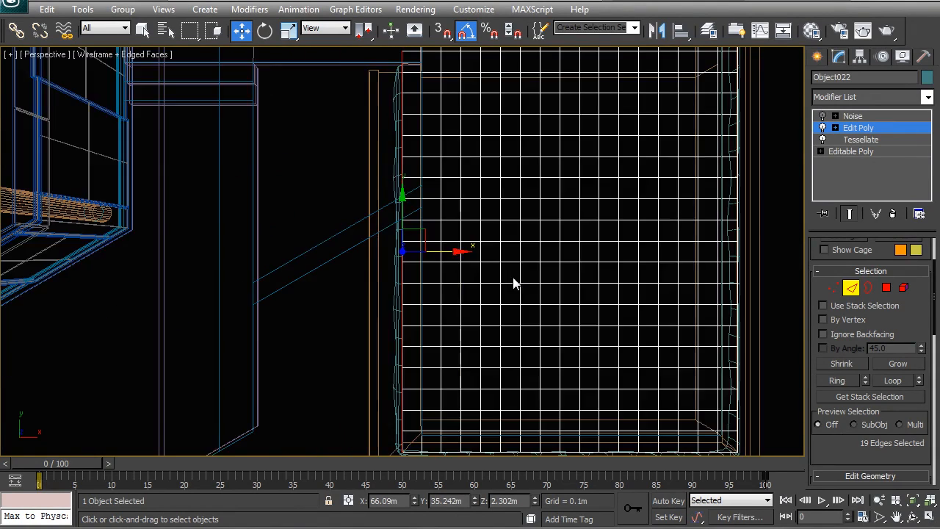
Return to shaded display, leave the Edge level and turn the water surface's Noise modifier back on
{"action": "middle_click_drag", "start_coordinate": [463, 284], "coordinate": [533, 218], "text": "alt"}
{"action": "key", "text": "F3"}
{"action": "scroll", "coordinate": [367, 197], "scroll_direction": "up", "scroll_amount": 5}
{"action": "mouse_move", "coordinate": [518, 263]}
{"action": "middle_mouse_down"}
{"action": "mouse_move", "coordinate": [356, 184]}
{"action": "mouse_move", "coordinate": [456, 224]}
{"action": "middle_mouse_up"}
{"action": "scroll", "coordinate": [469, 227], "scroll_direction": "up", "scroll_amount": 2}
{"action": "right_click", "coordinate": [471, 190]}
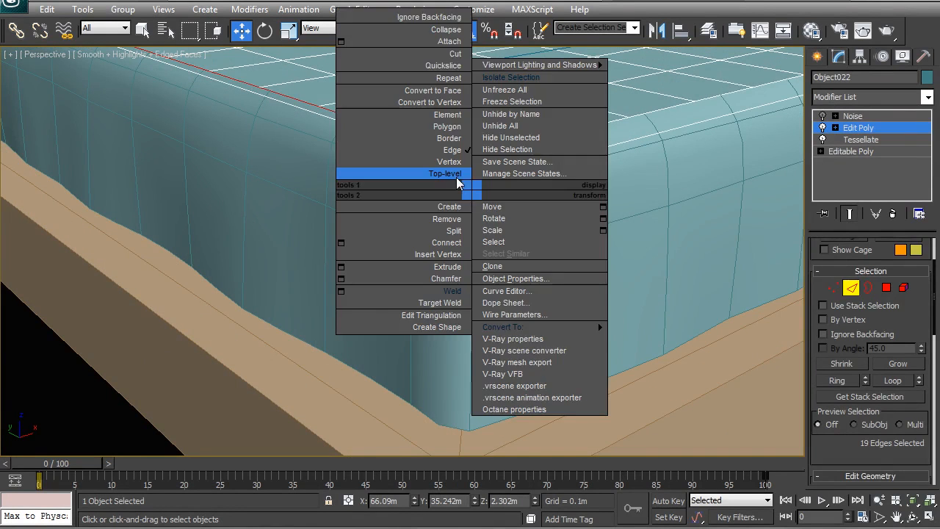
{"action": "left_click", "coordinate": [456, 181]}
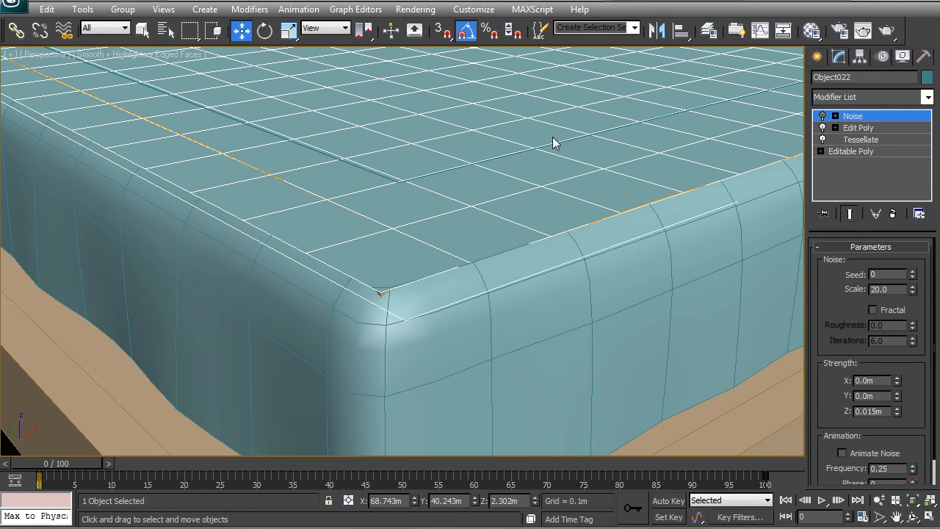
{"action": "scroll", "coordinate": [590, 172], "scroll_direction": "down", "scroll_amount": 3}
{"action": "middle_click_drag", "start_coordinate": [404, 209], "coordinate": [453, 230], "text": "alt"}
{"action": "scroll", "coordinate": [463, 239], "scroll_direction": "down", "scroll_amount": 3}
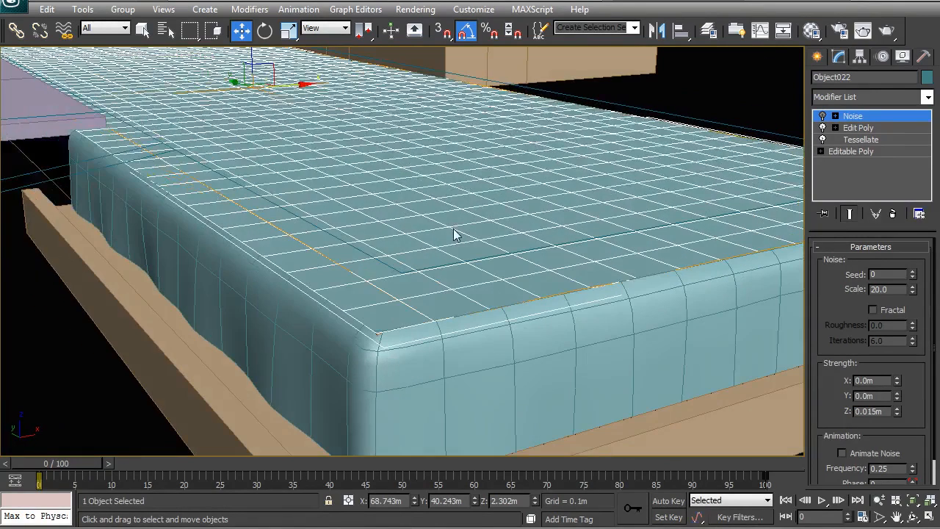
{"action": "left_click", "coordinate": [823, 116]}
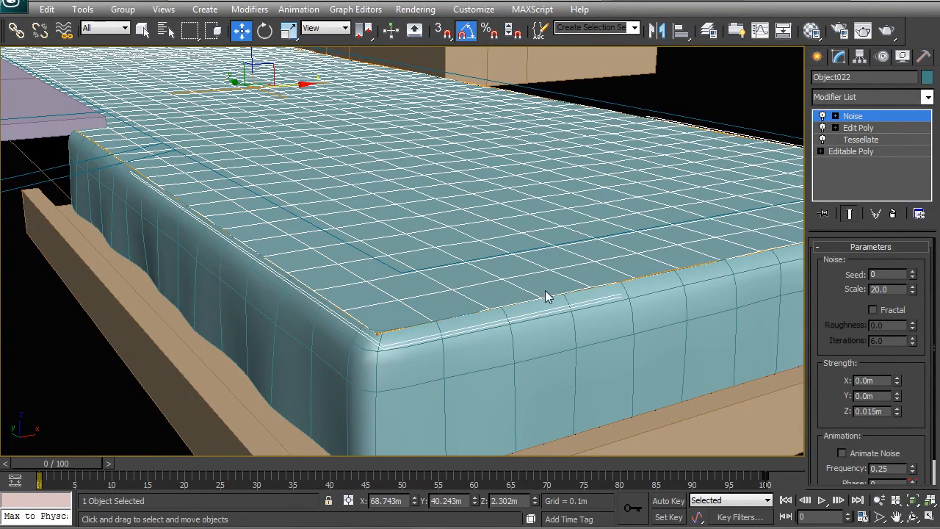
Limit Noise to the interior by selecting the surface's border vertices in Edit Poly and inverting the selection
{"action": "left_click", "coordinate": [856, 128]}
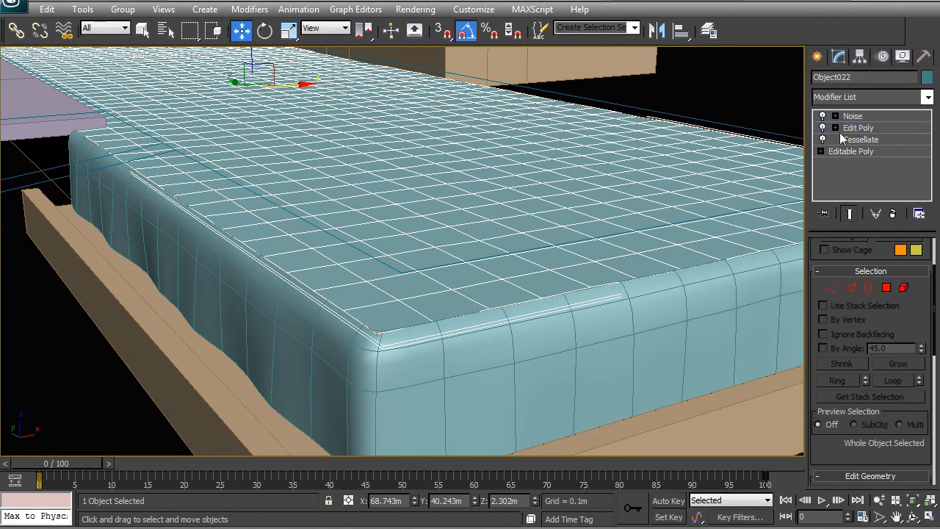
{"action": "left_click", "coordinate": [868, 288]}
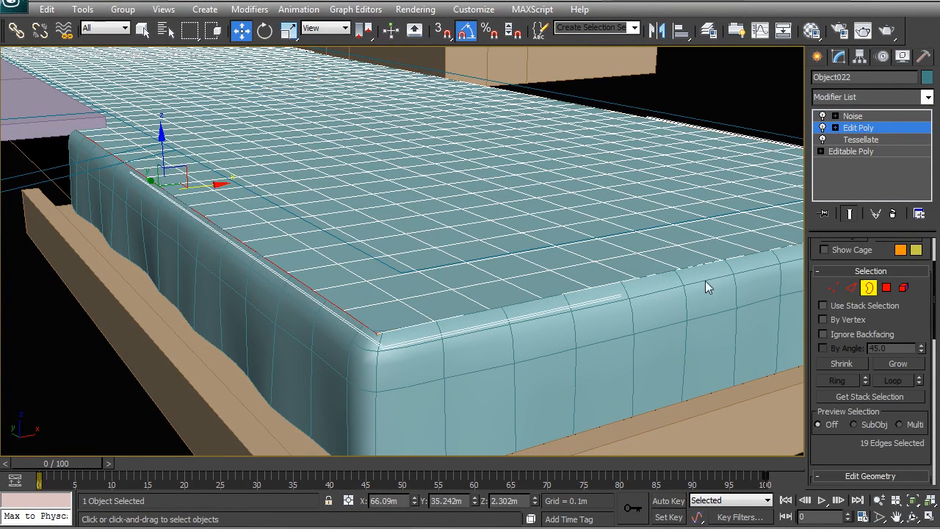
{"action": "left_click", "coordinate": [663, 279]}
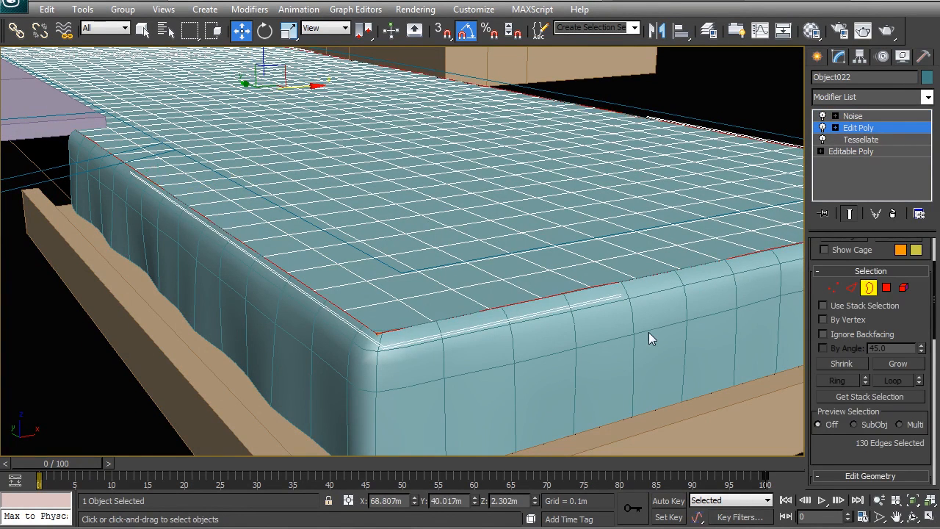
{"action": "left_click", "coordinate": [833, 288], "text": "ctrl"}
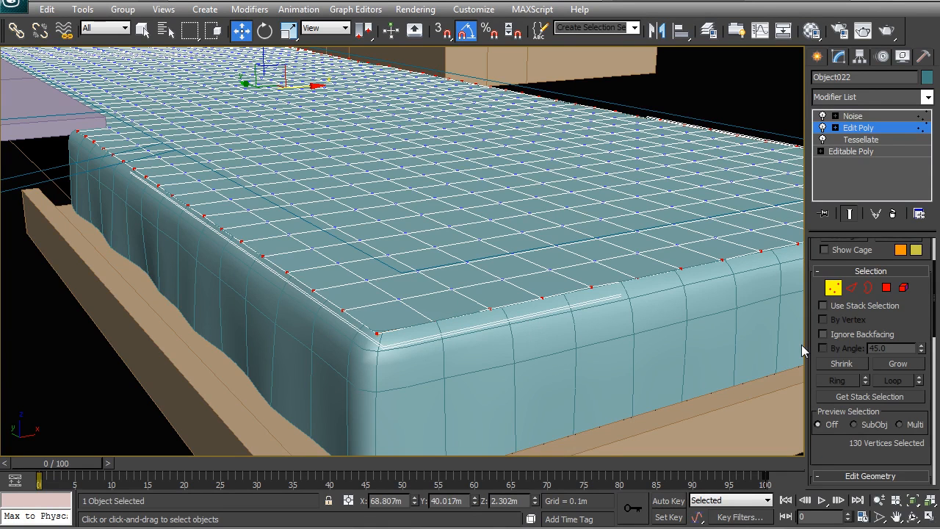
{"action": "key", "text": "ctrl+i"}
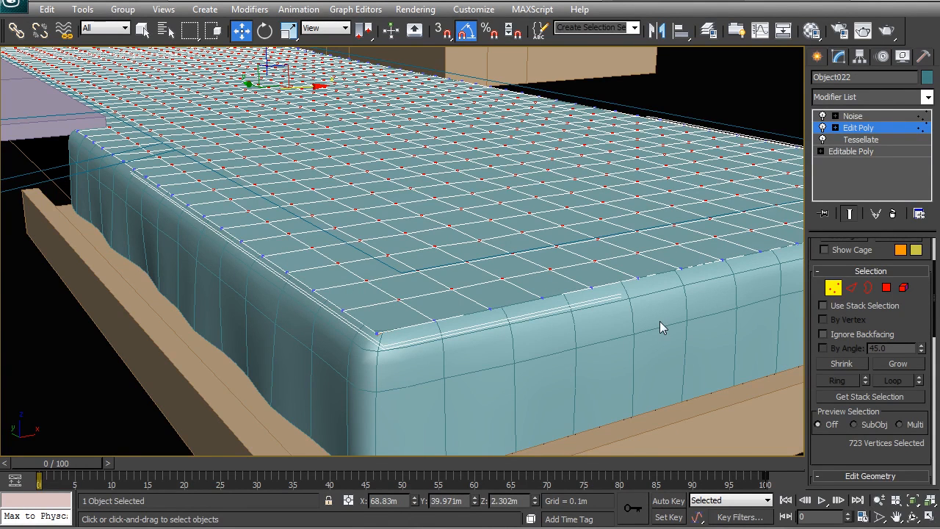
{"action": "left_click", "coordinate": [867, 116]}
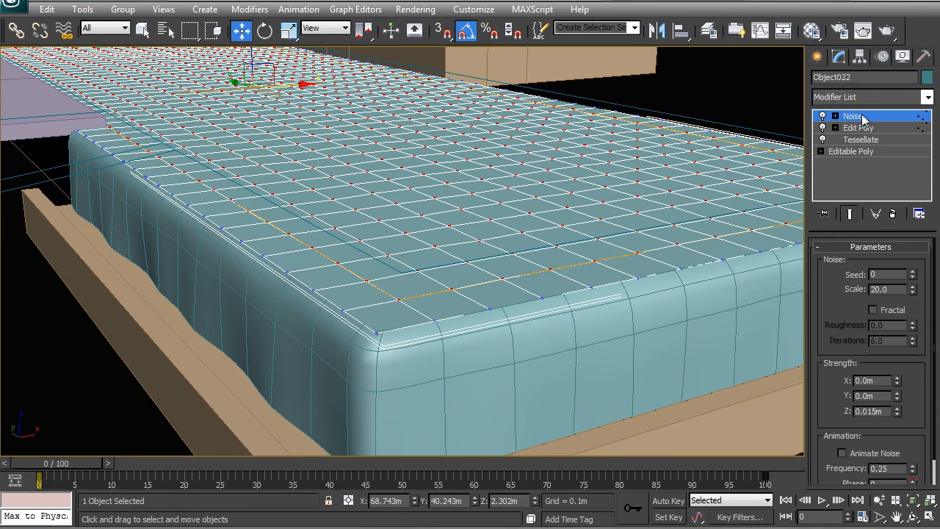
Try a Noise Z strength of 0.522 m on the water surface, then undo it
{"action": "middle_click_drag", "start_coordinate": [529, 233], "coordinate": [509, 234]}
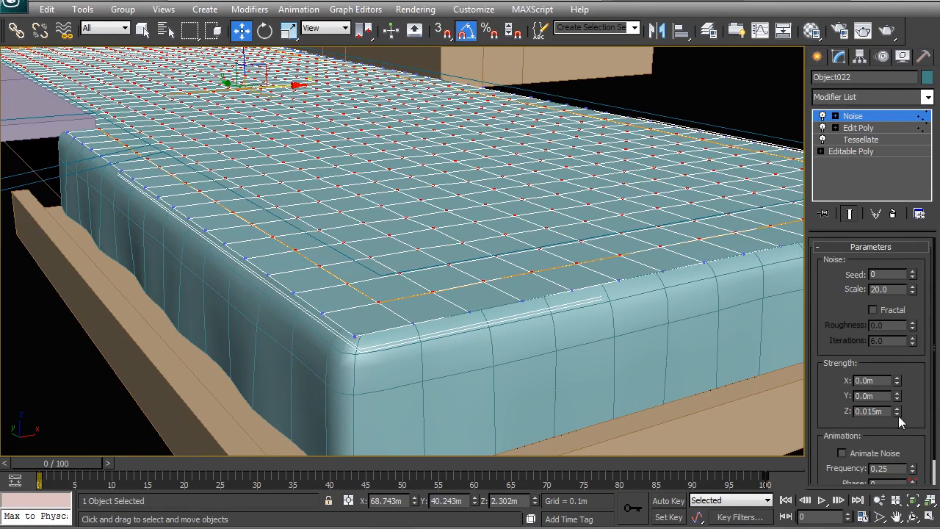
{"action": "left_click_drag", "start_coordinate": [889, 353], "coordinate": [621, 122]}
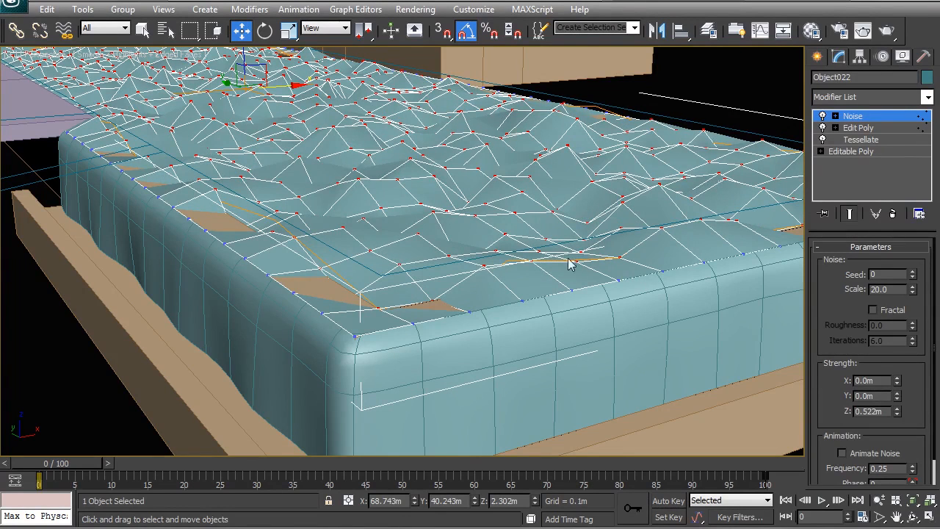
{"action": "key", "text": "ctrl+z"}
Inspect the joins between the water surface and the overflow mesh at the pool's corners and sides
{"action": "right_click", "coordinate": [500, 202]}
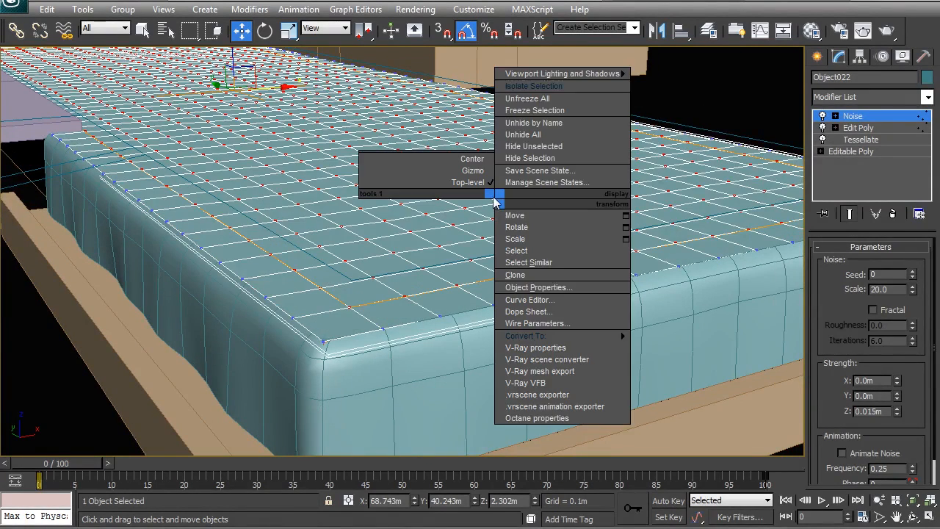
{"action": "left_click", "coordinate": [723, 93]}
{"action": "middle_click_drag", "start_coordinate": [679, 180], "coordinate": [561, 200]}
{"action": "scroll", "coordinate": [514, 243], "scroll_direction": "down", "scroll_amount": 5}
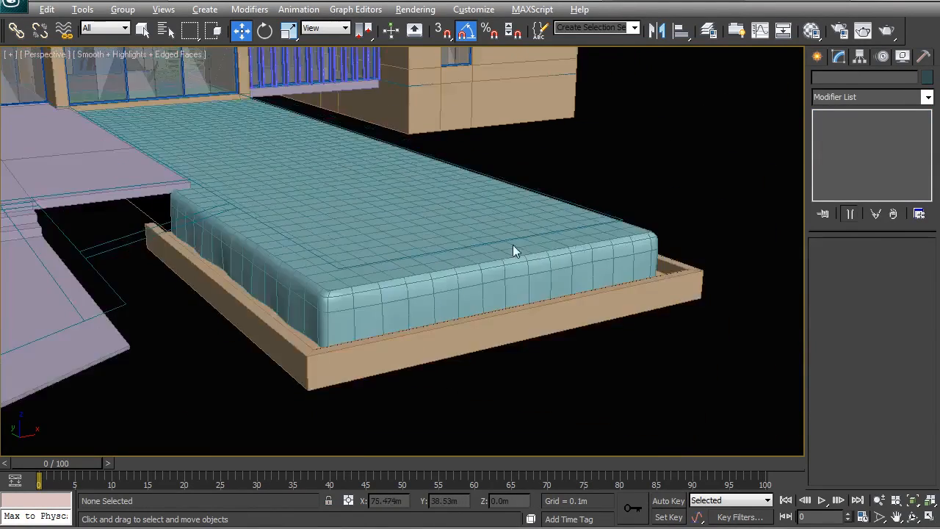
{"action": "middle_click_drag", "start_coordinate": [513, 244], "coordinate": [420, 251], "text": "alt"}
{"action": "middle_click_drag", "start_coordinate": [642, 376], "coordinate": [378, 295], "text": "alt"}
{"action": "scroll", "coordinate": [493, 305], "scroll_direction": "up", "scroll_amount": 5}
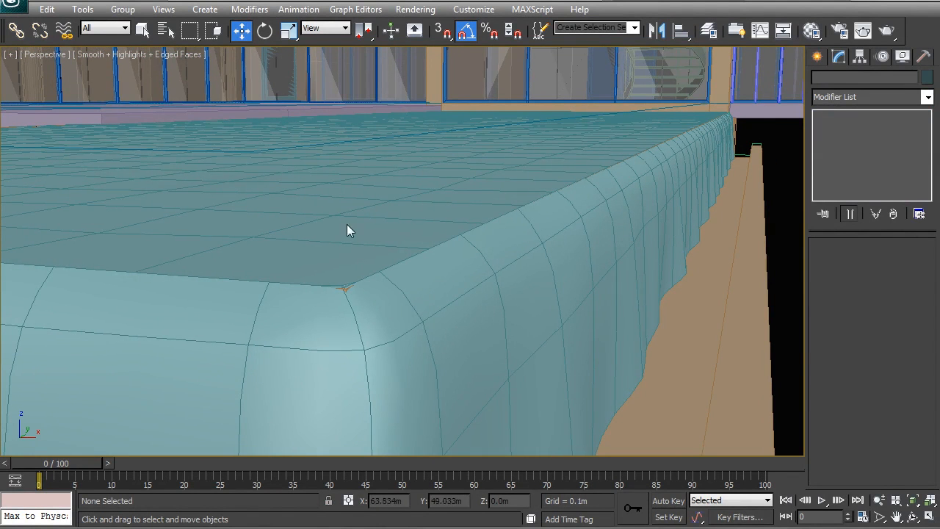
{"action": "scroll", "coordinate": [516, 288], "scroll_direction": "down", "scroll_amount": 6}
{"action": "middle_click_drag", "start_coordinate": [482, 282], "coordinate": [460, 315], "text": "alt"}
{"action": "scroll", "coordinate": [459, 319], "scroll_direction": "up", "scroll_amount": 5}
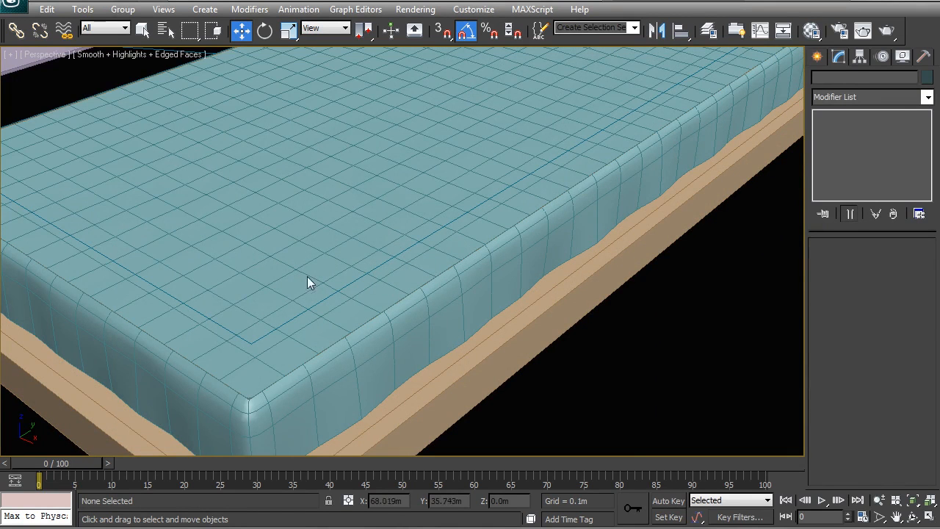
{"action": "left_click", "coordinate": [292, 254]}
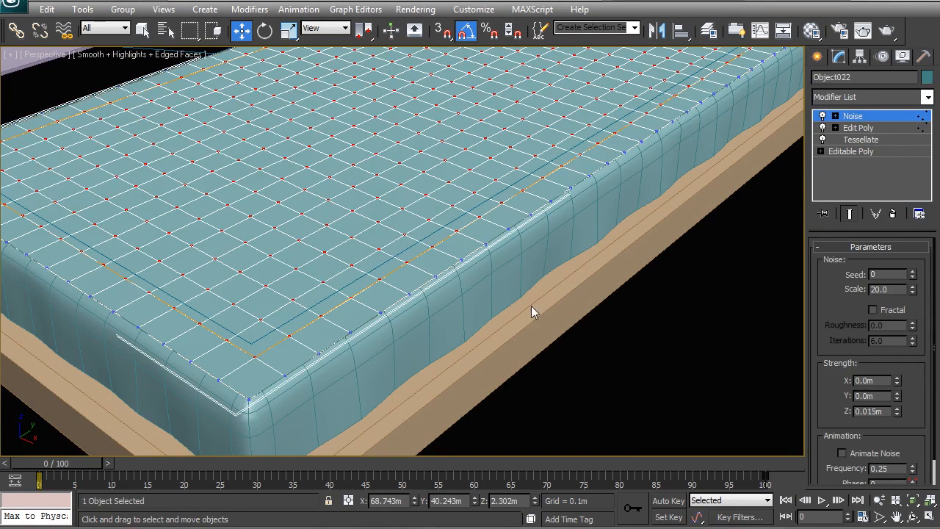
{"action": "left_click", "coordinate": [609, 336]}
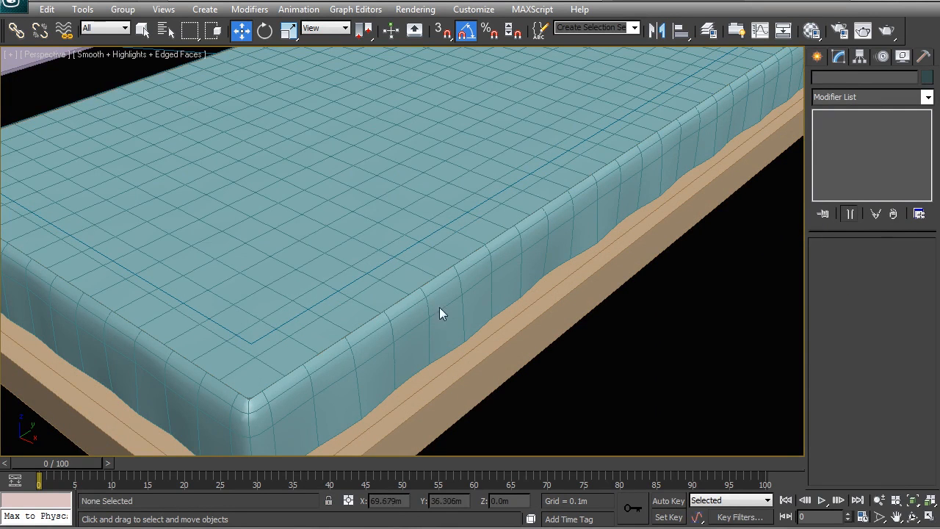
Examine the pool's side beside the deck and the small raised pool on the upper level
{"action": "scroll", "coordinate": [568, 266], "scroll_direction": "down", "scroll_amount": 5}
{"action": "middle_click_drag", "start_coordinate": [409, 334], "coordinate": [512, 247]}
{"action": "scroll", "coordinate": [391, 301], "scroll_direction": "up", "scroll_amount": 4}
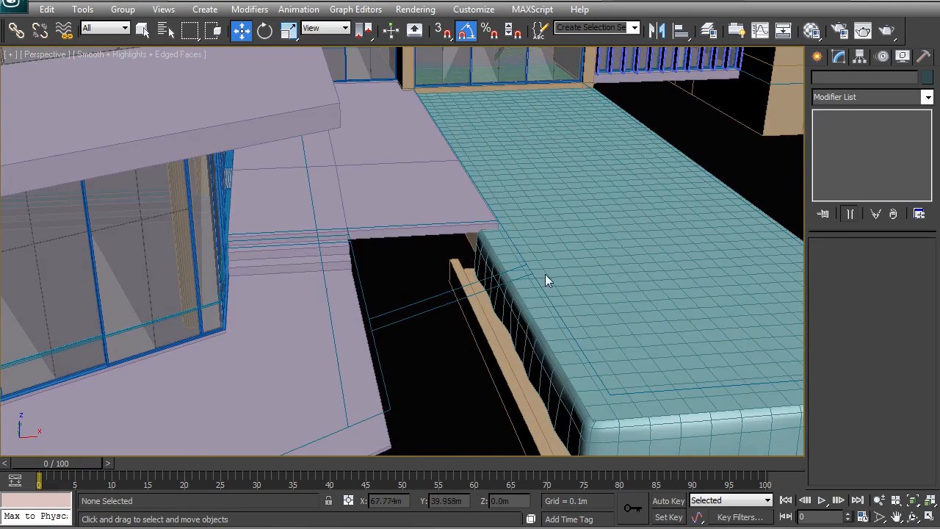
{"action": "middle_click_drag", "start_coordinate": [439, 396], "coordinate": [460, 326], "text": "alt"}
{"action": "left_click", "coordinate": [457, 318]}
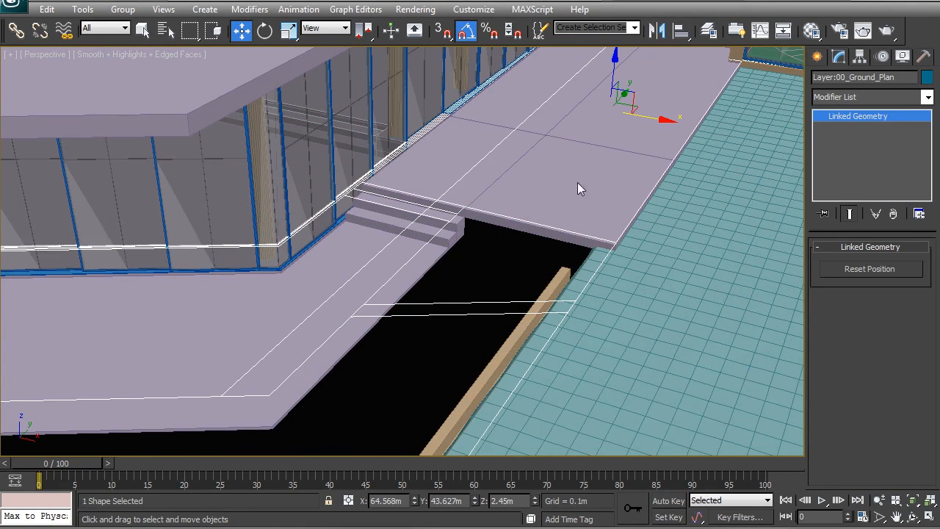
{"action": "middle_click_drag", "start_coordinate": [577, 182], "coordinate": [496, 317]}
{"action": "mouse_move", "coordinate": [531, 67]}
{"action": "middle_mouse_down"}
{"action": "mouse_move", "coordinate": [482, 197]}
{"action": "mouse_move", "coordinate": [471, 279]}
{"action": "middle_mouse_up"}
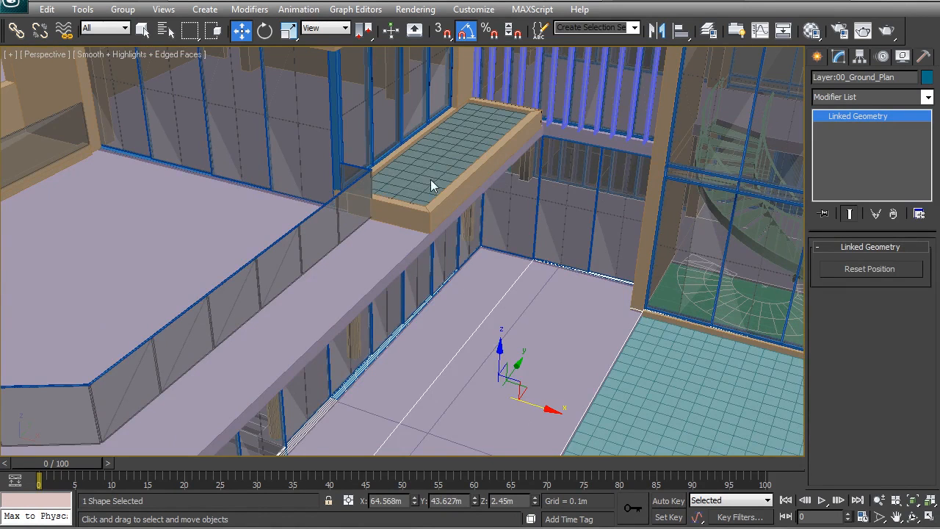
Isolate the ground plan and show it from the top, framed on the slanted strip between the deck and the pool
{"action": "scroll", "coordinate": [432, 180], "scroll_direction": "down", "scroll_amount": 3}
{"action": "middle_click_drag", "start_coordinate": [424, 267], "coordinate": [454, 97]}
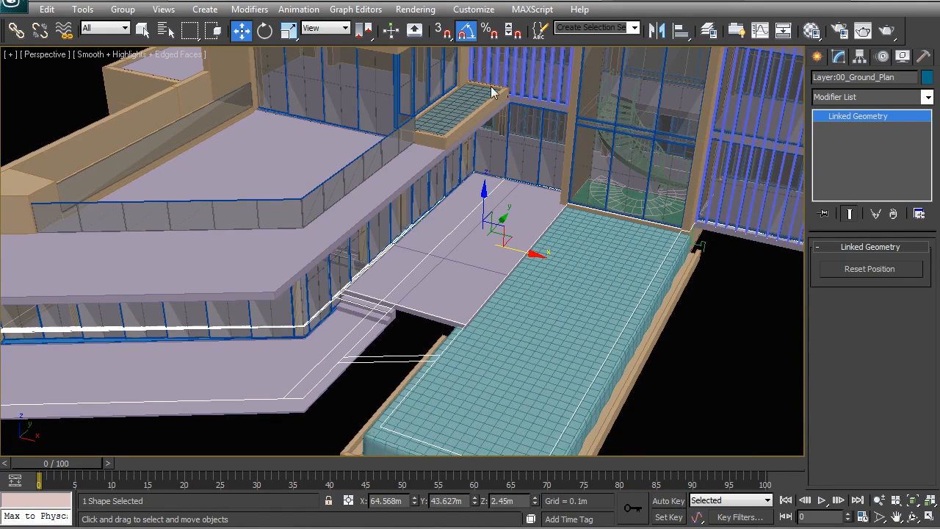
{"action": "middle_click_drag", "start_coordinate": [410, 362], "coordinate": [438, 254]}
{"action": "scroll", "coordinate": [438, 253], "scroll_direction": "up", "scroll_amount": 3}
{"action": "left_click", "coordinate": [403, 291]}
{"action": "left_click", "coordinate": [462, 252]}
{"action": "right_click", "coordinate": [463, 257]}
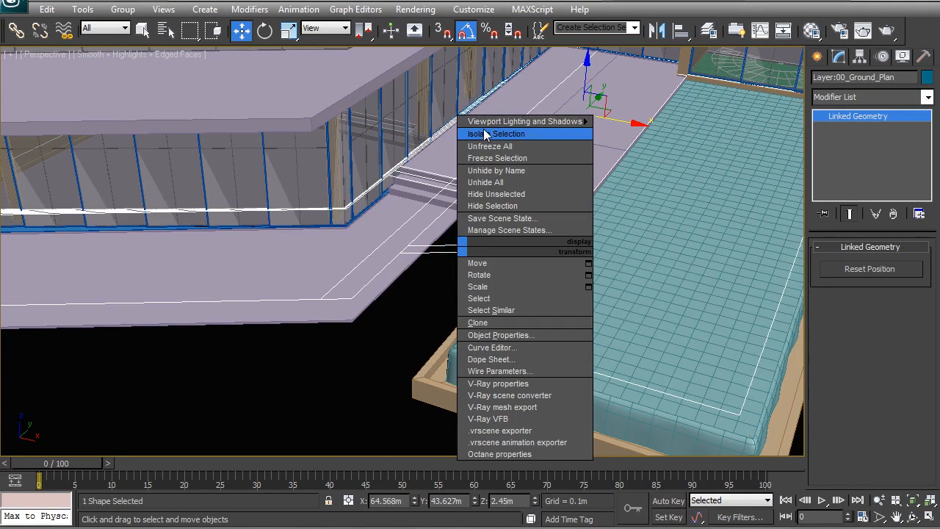
{"action": "left_click", "coordinate": [483, 133]}
{"action": "key", "text": "t"}
{"action": "scroll", "coordinate": [375, 267], "scroll_direction": "up", "scroll_amount": 5}
{"action": "middle_click_drag", "start_coordinate": [343, 337], "coordinate": [401, 257]}
{"action": "scroll", "coordinate": [402, 253], "scroll_direction": "up", "scroll_amount": 3}
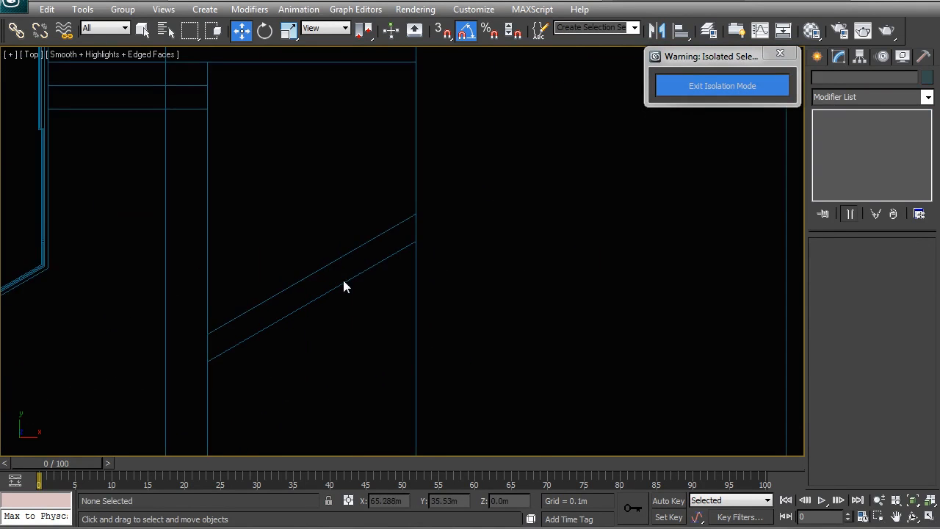
{"action": "middle_click_drag", "start_coordinate": [343, 277], "coordinate": [357, 286]}
Trace a closed four-point line around the narrow slanted strip between the deck and the pool, snapping to its endpoints
{"action": "left_click", "coordinate": [818, 58]}
{"action": "left_click", "coordinate": [708, 30]}
{"action": "left_click", "coordinate": [772, 342]}
{"action": "left_click", "coordinate": [795, 74]}
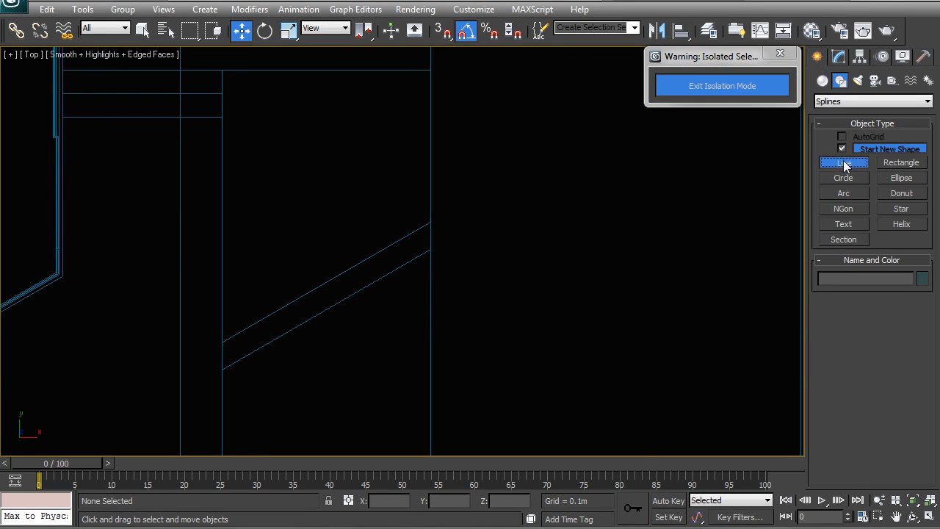
{"action": "left_click", "coordinate": [843, 161]}
{"action": "middle_click_drag", "start_coordinate": [344, 339], "coordinate": [398, 300]}
{"action": "key", "text": "s"}
{"action": "left_click", "coordinate": [278, 309]}
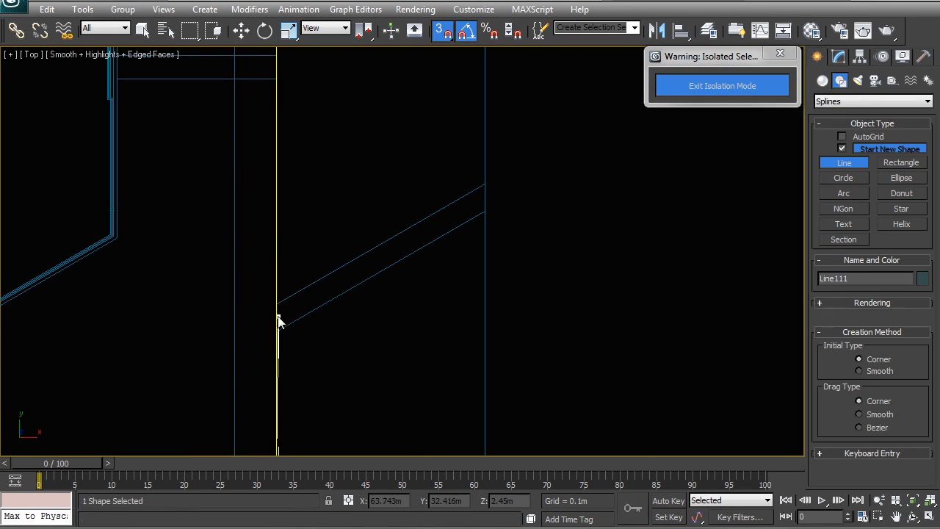
{"action": "left_click", "coordinate": [483, 185]}
{"action": "left_click", "coordinate": [485, 211]}
{"action": "left_click", "coordinate": [276, 332]}
{"action": "left_click", "coordinate": [285, 311]}
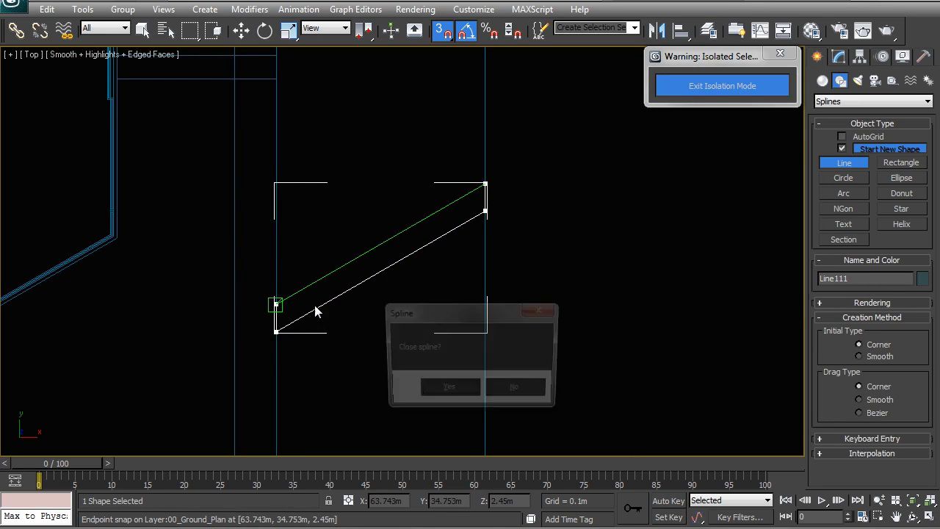
{"action": "left_click", "coordinate": [447, 390]}
{"action": "right_click", "coordinate": [427, 321]}
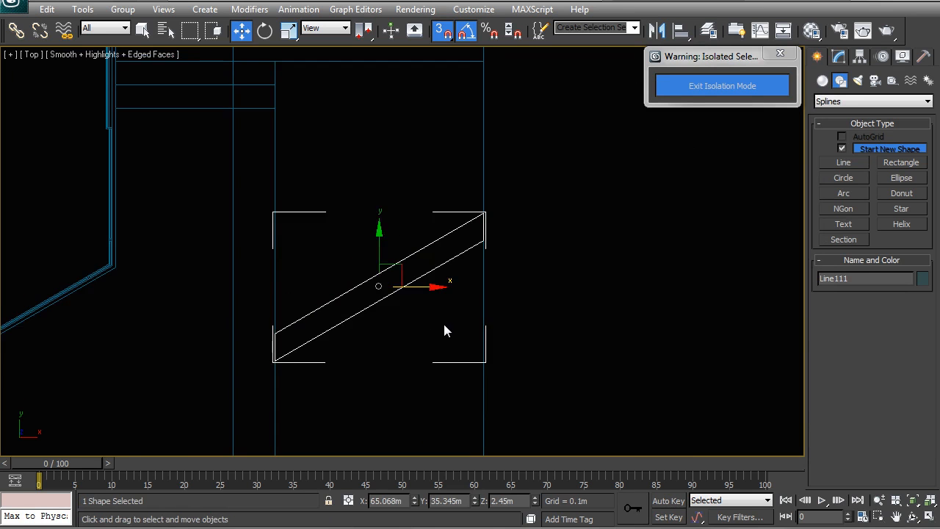
Extrude the closed slanted outline by 2.0 m with an Extrude modifier to form a short wall
{"action": "key", "text": "p"}
{"action": "middle_click_drag", "start_coordinate": [418, 330], "coordinate": [475, 290], "text": "alt"}
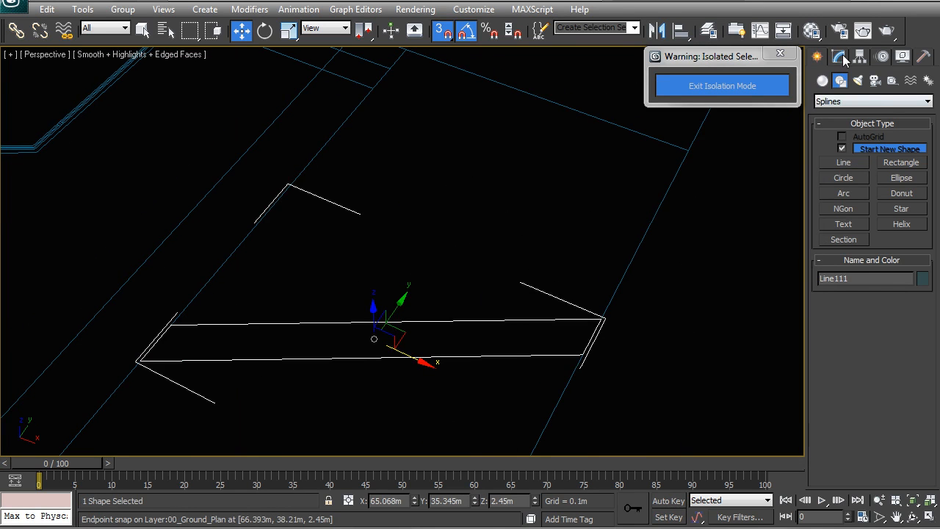
{"action": "left_click", "coordinate": [839, 56]}
{"action": "left_click", "coordinate": [855, 97]}
{"action": "type", "text": "ex"}
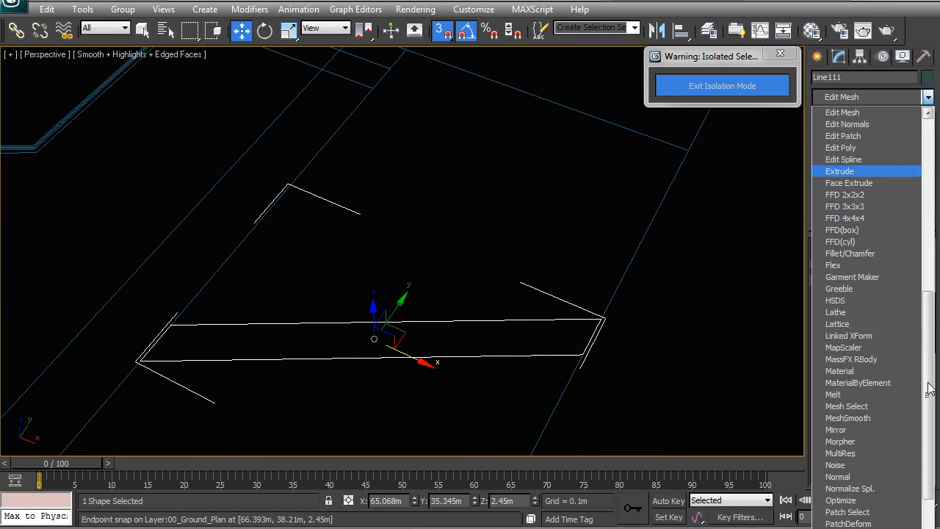
{"action": "key", "text": "Return"}
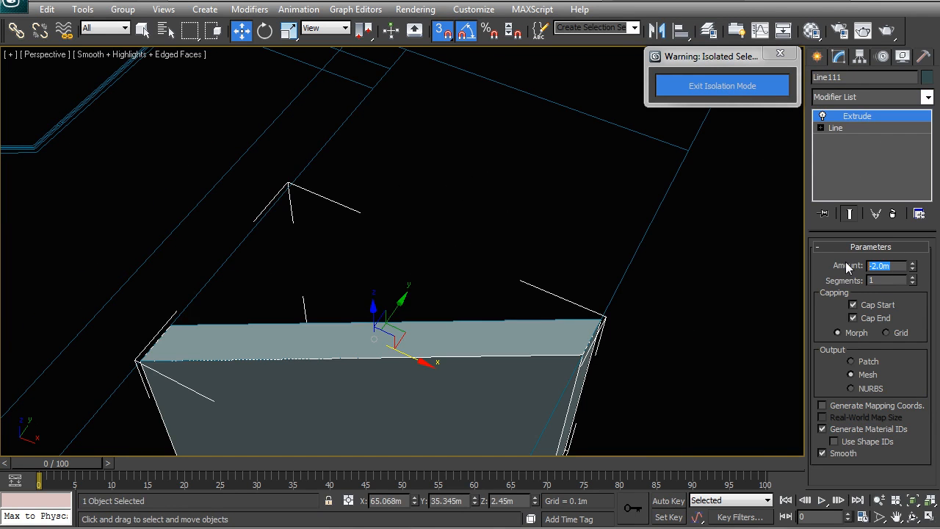
{"action": "key", "text": "Return"}
{"action": "left_click", "coordinate": [421, 211]}
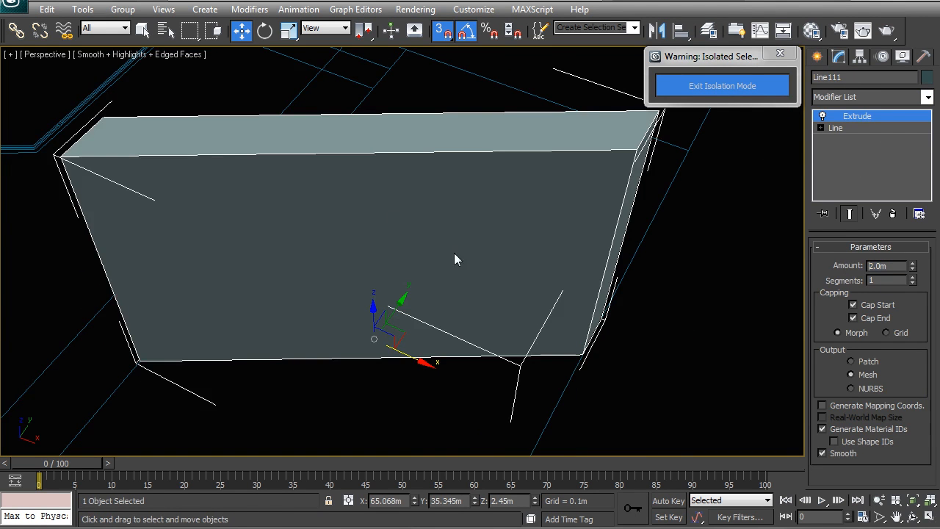
Draw an open line along the lower deck's outer edge and across to the pool, snapping to the plan's endpoints
{"action": "scroll", "coordinate": [454, 252], "scroll_direction": "down", "scroll_amount": 4}
{"action": "key", "text": "s"}
{"action": "middle_click_drag", "start_coordinate": [364, 305], "coordinate": [368, 278], "text": "alt"}
{"action": "left_click", "coordinate": [367, 351]}
{"action": "key", "text": "F3"}
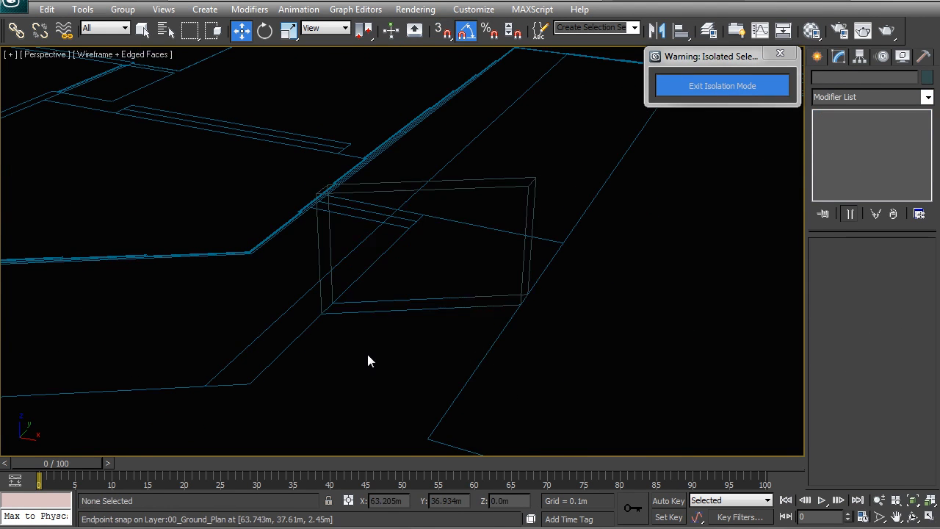
{"action": "middle_click_drag", "start_coordinate": [366, 351], "coordinate": [733, 163], "text": "alt"}
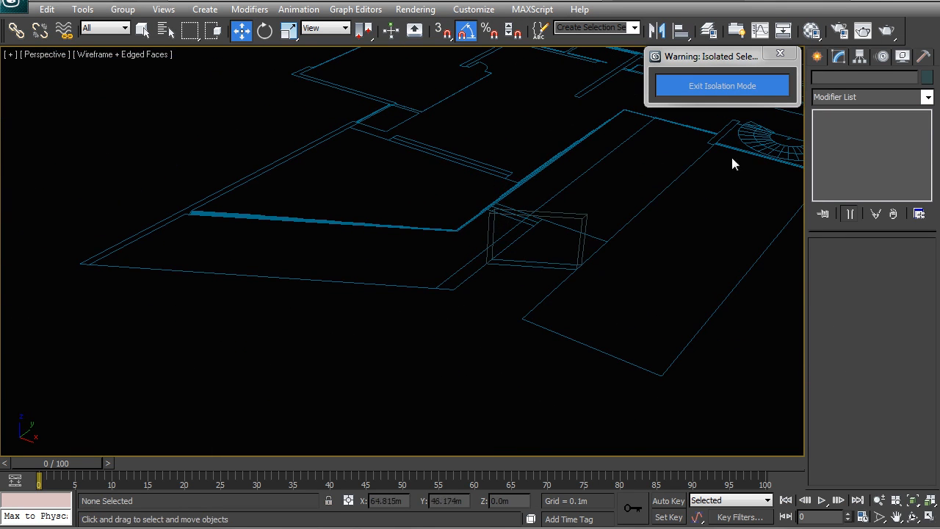
{"action": "left_click", "coordinate": [817, 57]}
{"action": "left_click", "coordinate": [844, 162]}
{"action": "key", "text": "s"}
{"action": "left_click", "coordinate": [88, 264]}
{"action": "left_click", "coordinate": [452, 291]}
{"action": "left_click", "coordinate": [541, 217]}
{"action": "left_click", "coordinate": [604, 241]}
{"action": "right_click", "coordinate": [512, 316]}
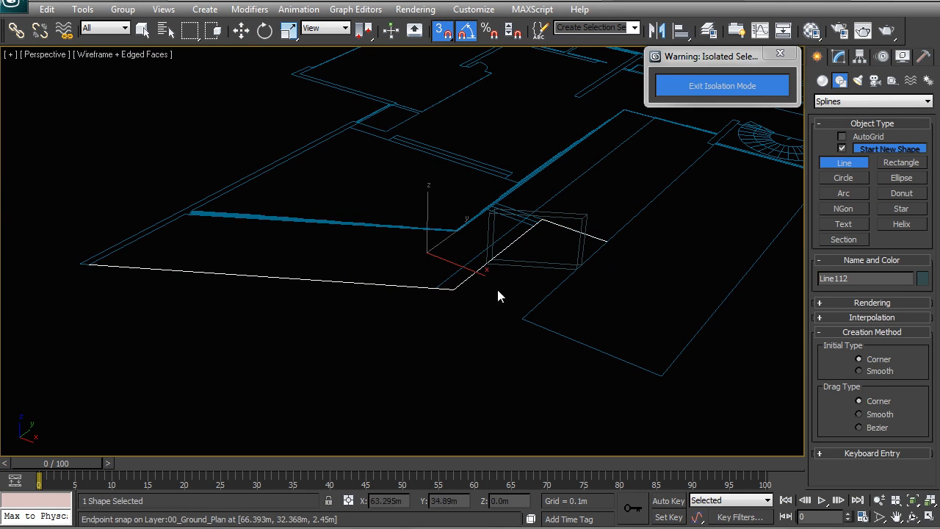
Extrude the open line along the deck edge by 2.0 m into a wall
{"action": "left_click", "coordinate": [838, 57]}
{"action": "left_click", "coordinate": [868, 97]}
{"action": "type", "text": "ex"}
{"action": "key", "text": "Return"}
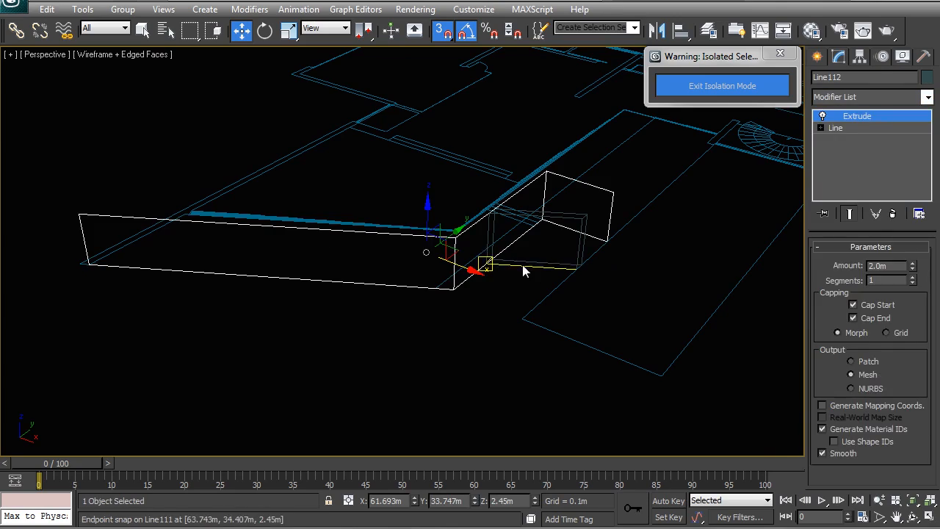
Bring back the rest of the scene and lower both extruded walls together until their tops meet the lower deck slab's underside
{"action": "left_click", "coordinate": [522, 265], "text": "ctrl"}
{"action": "middle_click_drag", "start_coordinate": [560, 298], "coordinate": [504, 330]}
{"action": "left_click", "coordinate": [719, 87]}
{"action": "mouse_move", "coordinate": [539, 192]}
{"action": "middle_mouse_down", "text": "alt"}
{"action": "mouse_move", "coordinate": [438, 255]}
{"action": "mouse_move", "coordinate": [436, 299]}
{"action": "mouse_move", "coordinate": [451, 284]}
{"action": "middle_mouse_up", "text": "alt"}
{"action": "key", "text": "F3"}
{"action": "middle_click_drag", "start_coordinate": [413, 248], "coordinate": [388, 304], "text": "alt"}
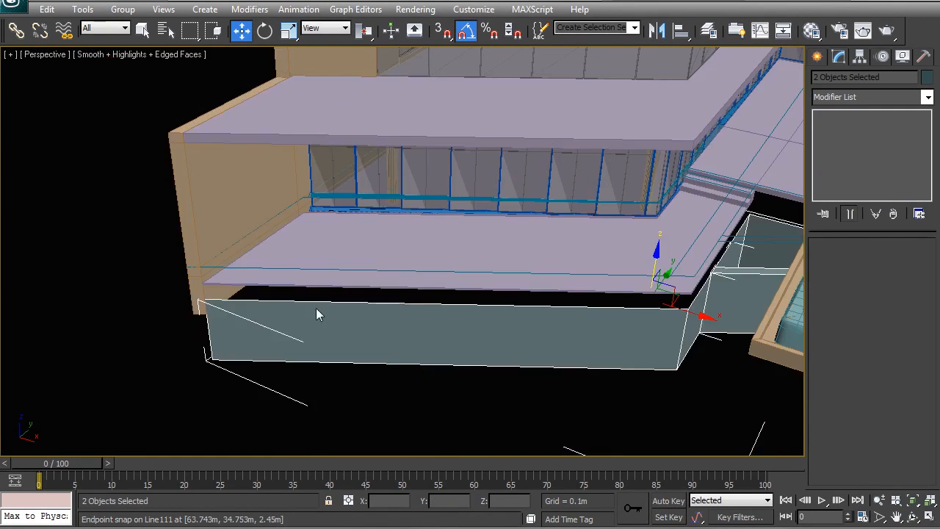
{"action": "middle_click_drag", "start_coordinate": [143, 314], "coordinate": [212, 302]}
{"action": "scroll", "coordinate": [366, 263], "scroll_direction": "up", "scroll_amount": 4}
{"action": "mouse_move", "coordinate": [81, 375]}
{"action": "middle_mouse_down"}
{"action": "mouse_move", "coordinate": [322, 275]}
{"action": "mouse_move", "coordinate": [334, 281]}
{"action": "mouse_move", "coordinate": [289, 286]}
{"action": "middle_mouse_up"}
{"action": "key", "text": "s"}
{"action": "left_click_drag", "start_coordinate": [272, 292], "coordinate": [267, 217]}
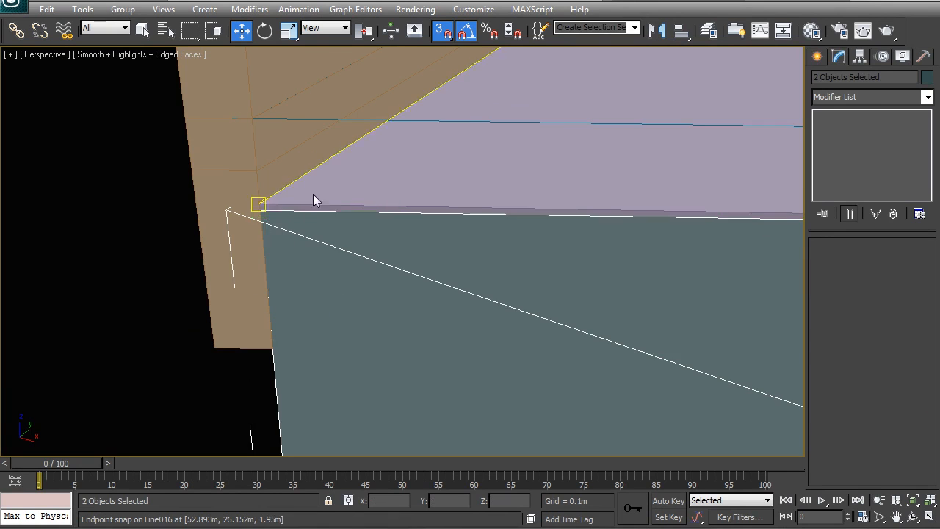
Lower the slanted wall between deck and pool further, to Z -0.485 m, so its top sits below the deck
{"action": "scroll", "coordinate": [296, 246], "scroll_direction": "down", "scroll_amount": 4}
{"action": "left_click", "coordinate": [486, 377]}
{"action": "middle_click_drag", "start_coordinate": [724, 259], "coordinate": [167, 292]}
{"action": "middle_click_drag", "start_coordinate": [380, 283], "coordinate": [483, 237], "text": "alt"}
{"action": "left_click", "coordinate": [448, 250]}
{"action": "scroll", "coordinate": [483, 236], "scroll_direction": "up", "scroll_amount": 5}
{"action": "middle_click_drag", "start_coordinate": [403, 229], "coordinate": [452, 226]}
{"action": "key", "text": "s"}
{"action": "left_click_drag", "start_coordinate": [314, 334], "coordinate": [309, 385]}
{"action": "middle_click_drag", "start_coordinate": [373, 261], "coordinate": [375, 182], "text": "alt"}
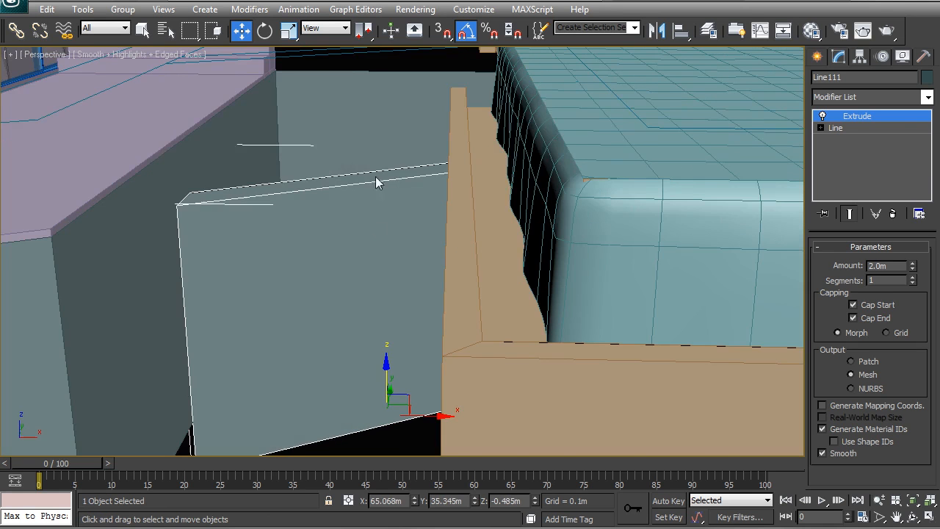
{"action": "middle_click_drag", "start_coordinate": [394, 229], "coordinate": [440, 227], "text": "alt"}
{"action": "left_click", "coordinate": [419, 365]}
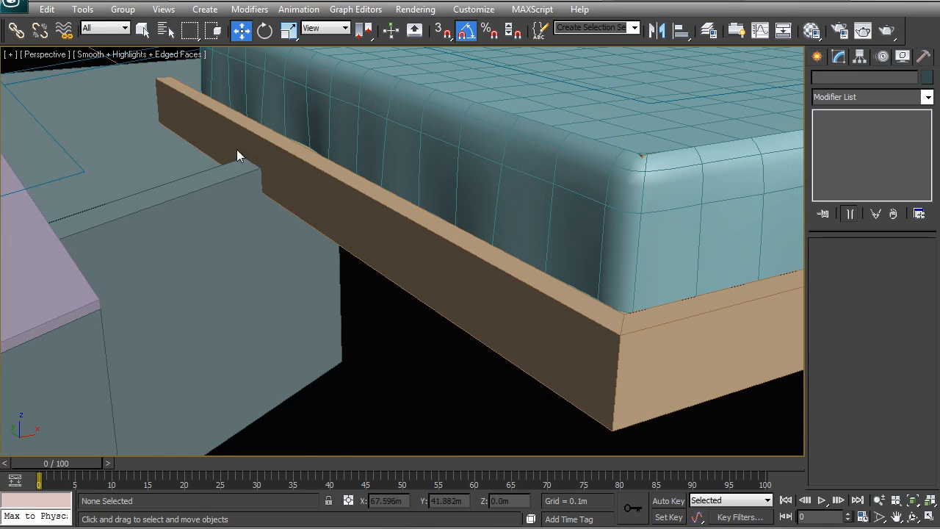
Add an Edit Poly modifier to the wall along the lower deck and switch to edge editing in wireframe view
{"action": "mouse_move", "coordinate": [378, 250]}
{"action": "middle_mouse_down", "text": "alt"}
{"action": "mouse_move", "coordinate": [305, 254]}
{"action": "mouse_move", "coordinate": [504, 204]}
{"action": "mouse_move", "coordinate": [463, 234]}
{"action": "middle_mouse_up", "text": "alt"}
{"action": "left_click", "coordinate": [504, 205]}
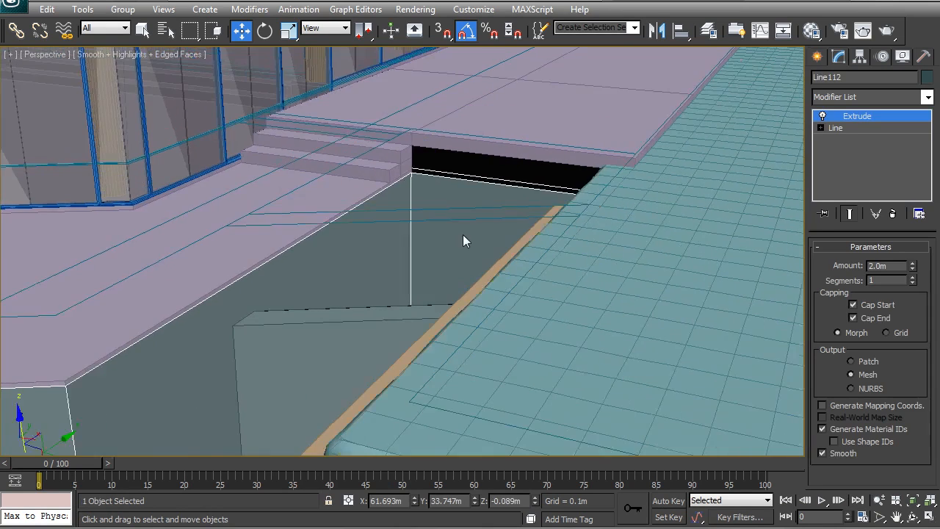
{"action": "key", "text": "F3"}
{"action": "scroll", "coordinate": [646, 185], "scroll_direction": "up", "scroll_amount": 1}
{"action": "middle_click_drag", "start_coordinate": [646, 185], "coordinate": [573, 219]}
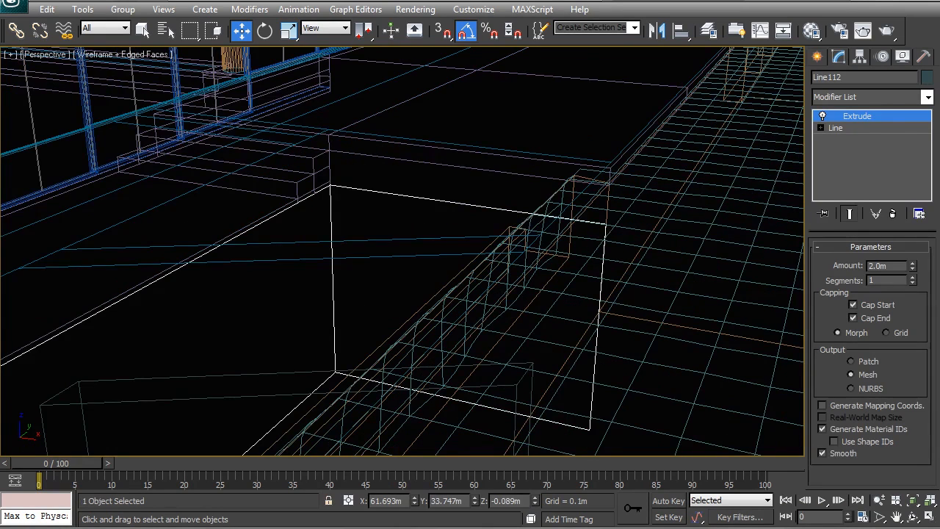
{"action": "scroll", "coordinate": [375, 222], "scroll_direction": "up", "scroll_amount": 1}
{"action": "middle_click_drag", "start_coordinate": [374, 222], "coordinate": [331, 263]}
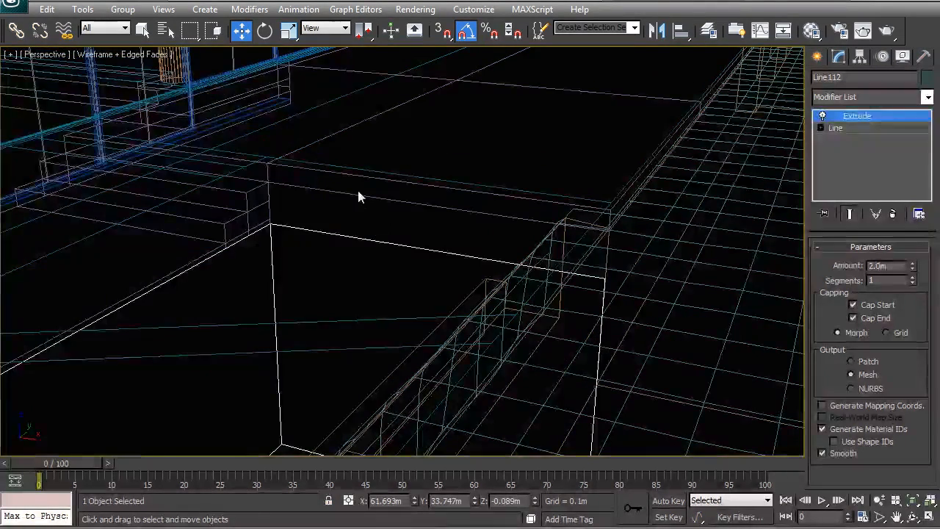
{"action": "key", "text": "F3"}
{"action": "key", "text": "F3"}
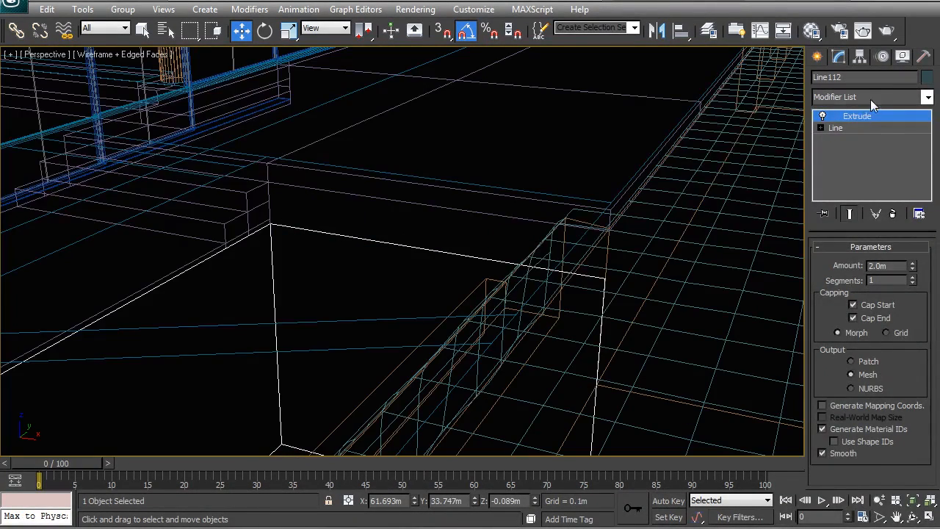
{"action": "left_click", "coordinate": [871, 99]}
{"action": "scroll", "coordinate": [840, 154], "scroll_direction": "down", "scroll_amount": 2}
{"action": "left_click", "coordinate": [839, 150]}
{"action": "key", "text": "2"}
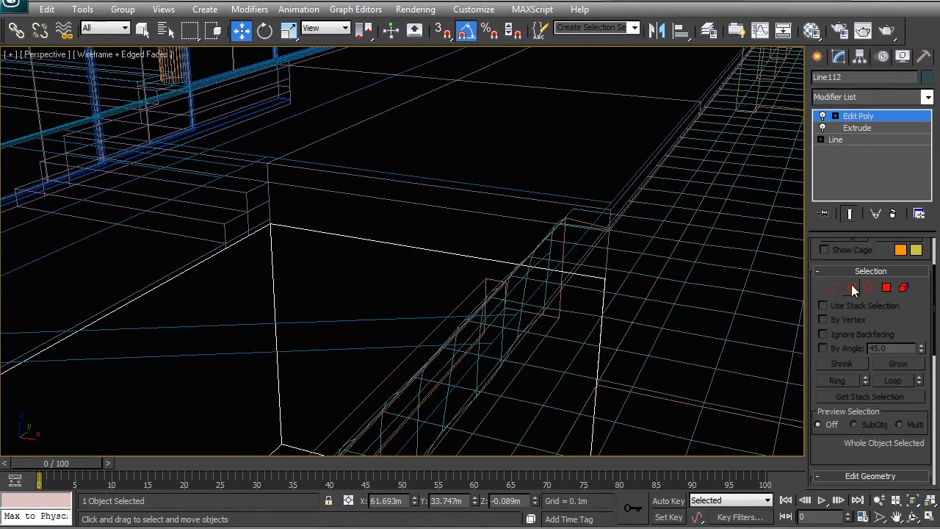
Extend the wall's top edge beneath the upper deck upward as a new face, snapped to the slab's underside at Z 2.25 m
{"action": "left_click", "coordinate": [426, 249]}
{"action": "left_click_drag", "start_coordinate": [424, 202], "coordinate": [425, 179]}
{"action": "scroll", "coordinate": [272, 195], "scroll_direction": "up", "scroll_amount": 2}
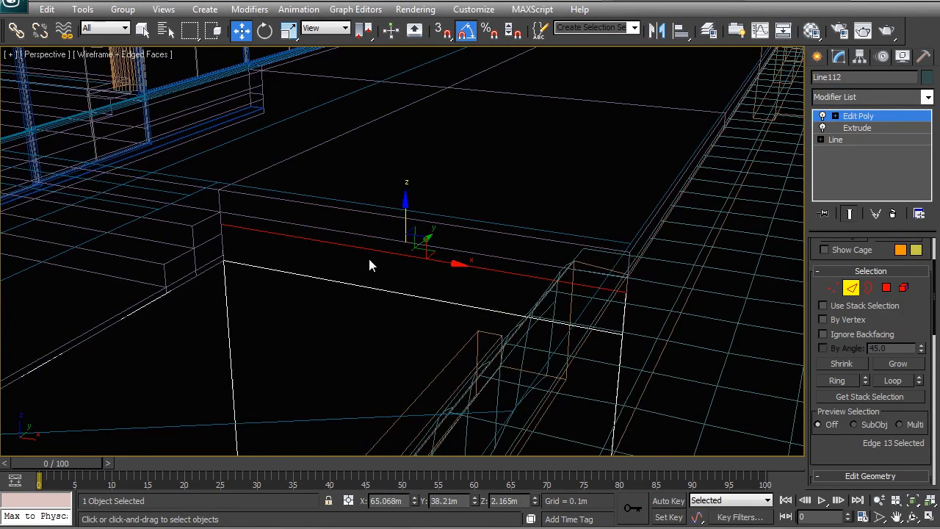
{"action": "middle_click_drag", "start_coordinate": [369, 258], "coordinate": [390, 247]}
{"action": "key", "text": "s"}
{"action": "left_click_drag", "start_coordinate": [377, 237], "coordinate": [378, 224]}
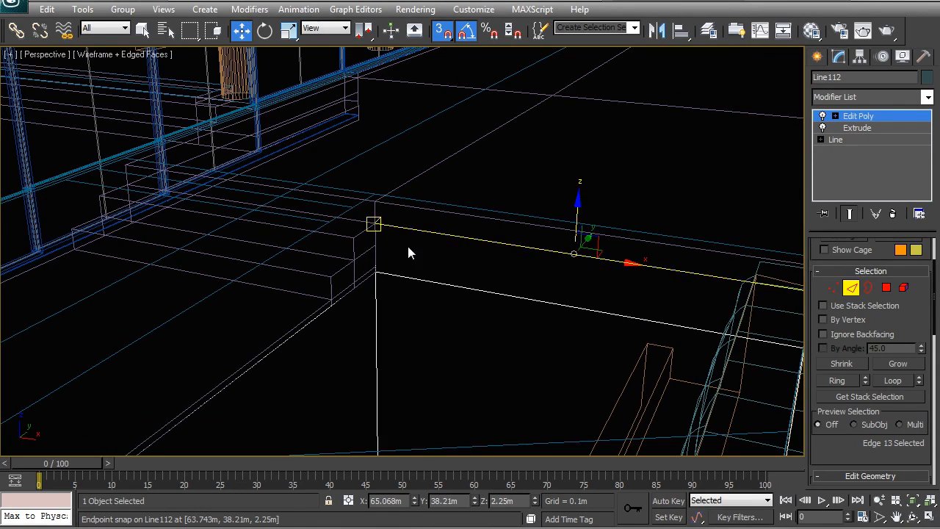
{"action": "key", "text": "F3"}
{"action": "right_click", "coordinate": [420, 242]}
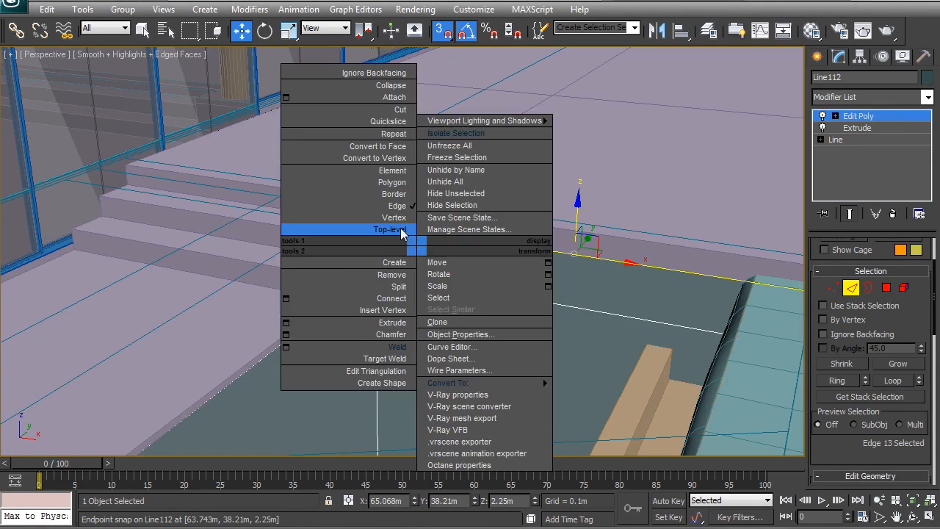
{"action": "left_click", "coordinate": [389, 228]}
Examine how the new walls join the deck, the overflow trough and the pool's water from several angles
{"action": "scroll", "coordinate": [434, 275], "scroll_direction": "down", "scroll_amount": 8}
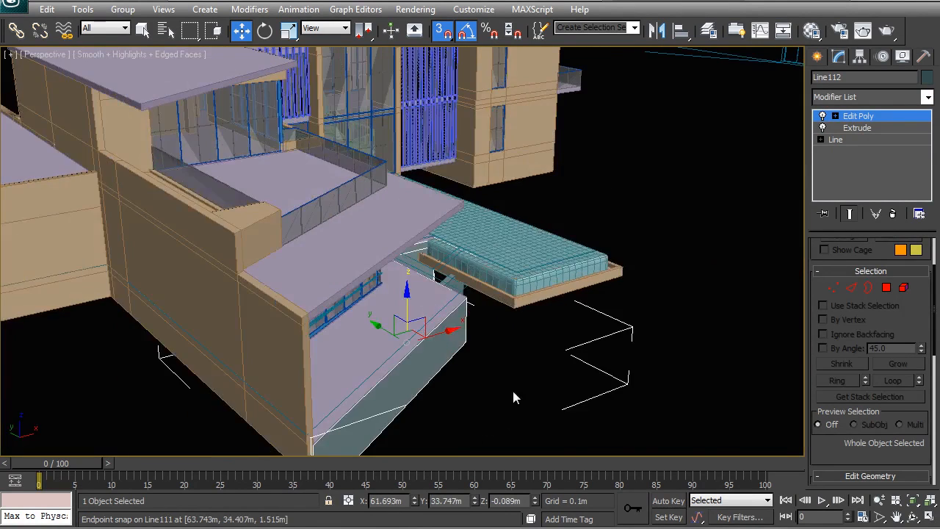
{"action": "left_click", "coordinate": [483, 315]}
{"action": "scroll", "coordinate": [489, 249], "scroll_direction": "up", "scroll_amount": 5}
{"action": "middle_click_drag", "start_coordinate": [489, 249], "coordinate": [417, 277]}
{"action": "scroll", "coordinate": [416, 278], "scroll_direction": "up", "scroll_amount": 4}
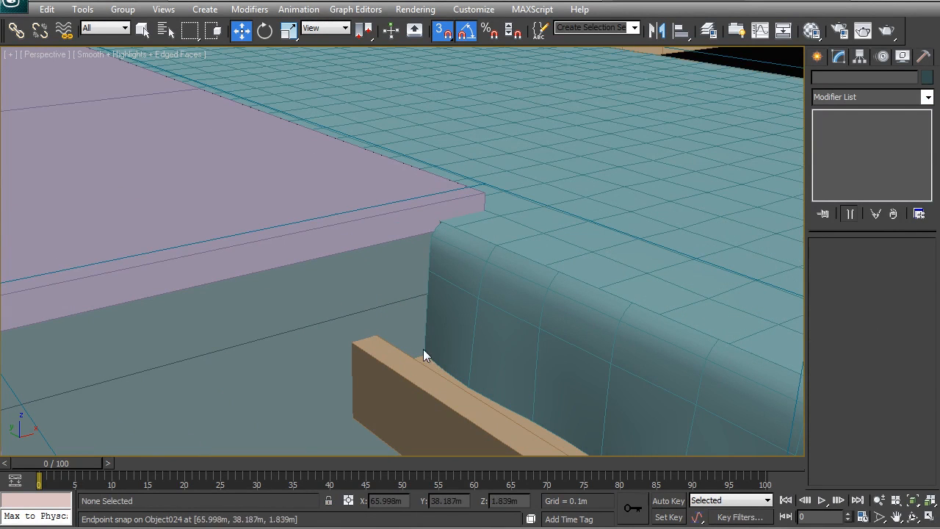
{"action": "scroll", "coordinate": [405, 314], "scroll_direction": "down", "scroll_amount": 6}
{"action": "middle_click_drag", "start_coordinate": [405, 314], "coordinate": [381, 319], "text": "alt"}
{"action": "scroll", "coordinate": [389, 300], "scroll_direction": "up", "scroll_amount": 5}
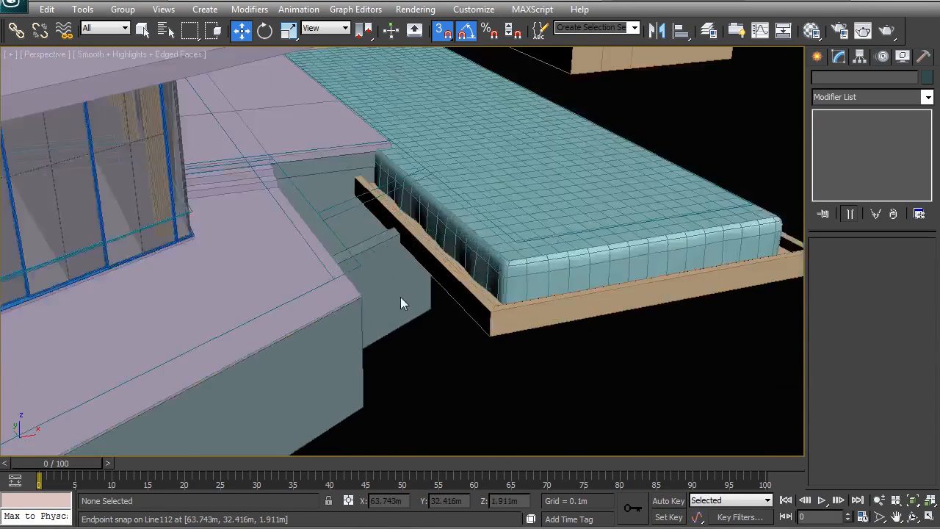
{"action": "left_click", "coordinate": [278, 355]}
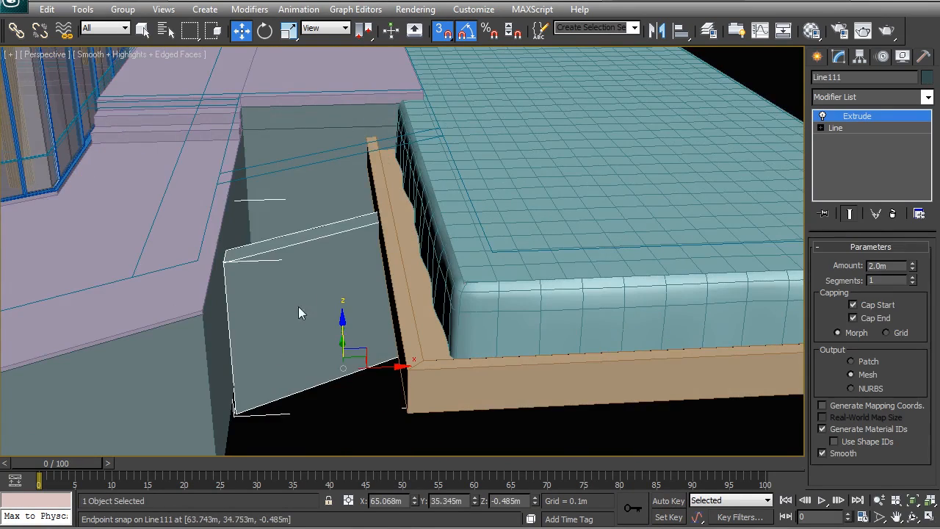
{"action": "scroll", "coordinate": [298, 312], "scroll_direction": "down", "scroll_amount": 4}
{"action": "middle_click_drag", "start_coordinate": [299, 312], "coordinate": [368, 221], "text": "alt"}
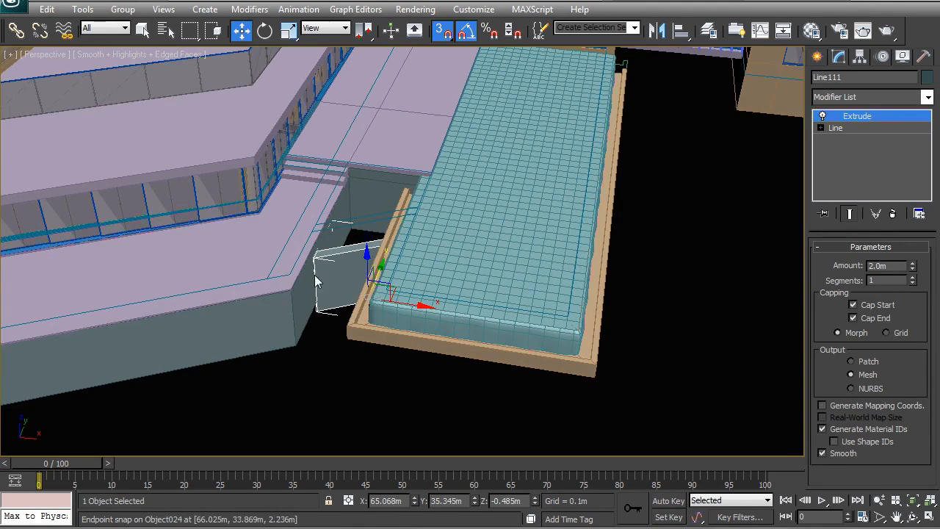
{"action": "left_click", "coordinate": [328, 408]}
{"action": "scroll", "coordinate": [376, 363], "scroll_direction": "up", "scroll_amount": 4}
{"action": "scroll", "coordinate": [377, 363], "scroll_direction": "down", "scroll_amount": 4}
Copy the small raised pool's water surface as an independent copy and move it into the gap between the lower deck and large pool
{"action": "left_click", "coordinate": [327, 161]}
{"action": "scroll", "coordinate": [339, 191], "scroll_direction": "up", "scroll_amount": 3}
{"action": "scroll", "coordinate": [338, 204], "scroll_direction": "up", "scroll_amount": 3}
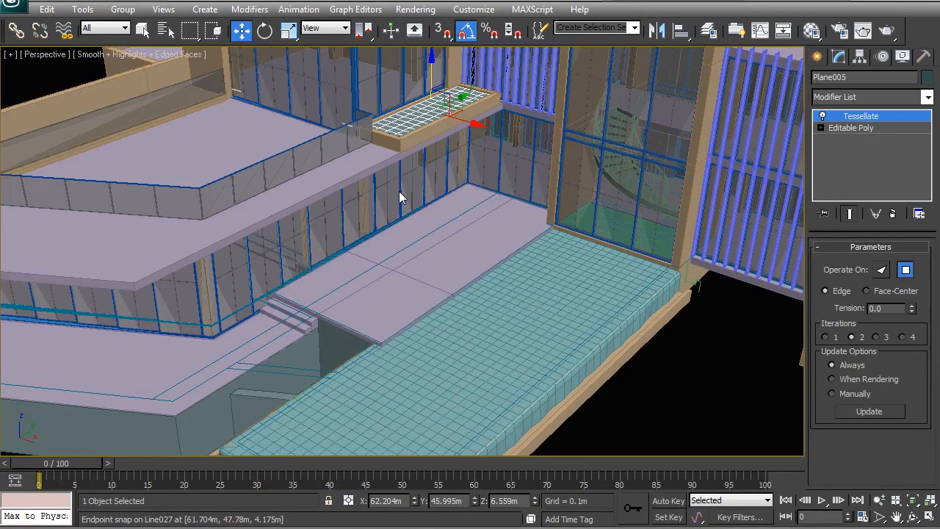
{"action": "scroll", "coordinate": [400, 197], "scroll_direction": "down", "scroll_amount": 3}
{"action": "mouse_move", "coordinate": [439, 129]}
{"action": "left_mouse_down", "text": "shift"}
{"action": "mouse_move", "coordinate": [426, 183]}
{"action": "mouse_move", "coordinate": [351, 288]}
{"action": "mouse_move", "coordinate": [361, 298]}
{"action": "mouse_move", "coordinate": [371, 245]}
{"action": "left_mouse_up", "text": "shift"}
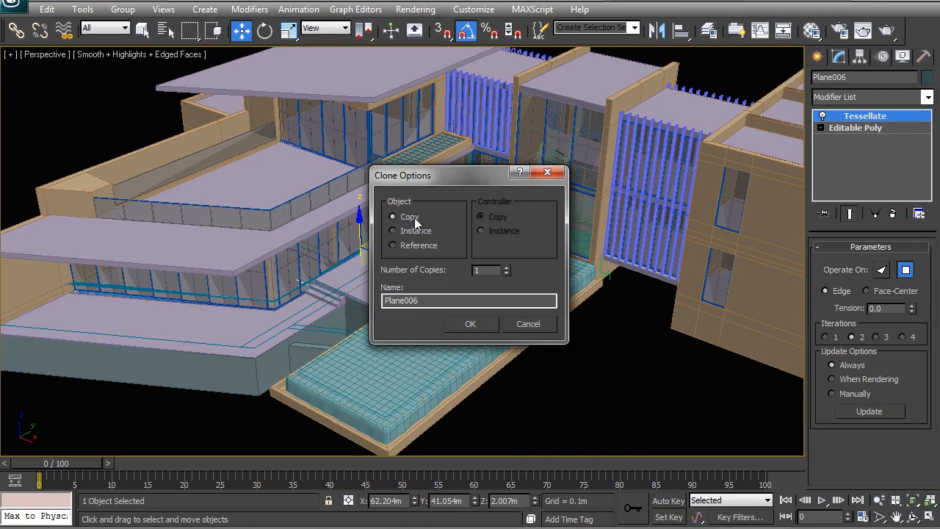
{"action": "left_click", "coordinate": [470, 324]}
{"action": "mouse_move", "coordinate": [385, 269]}
{"action": "left_mouse_down"}
{"action": "mouse_move", "coordinate": [388, 311]}
{"action": "mouse_move", "coordinate": [374, 327]}
{"action": "left_mouse_up"}
{"action": "key", "text": "t"}
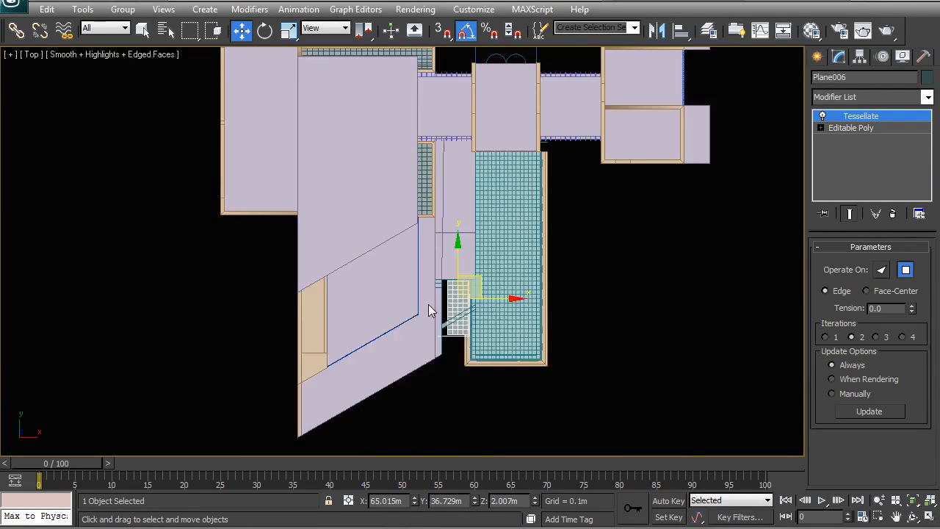
Move the copied water plane at its Editable Poly level to the gap's upper corner, at about X 64.532 m, Y 35.448 m
{"action": "middle_click_drag", "start_coordinate": [385, 284], "coordinate": [317, 253]}
{"action": "key", "text": "F3"}
{"action": "scroll", "coordinate": [415, 318], "scroll_direction": "up", "scroll_amount": 2}
{"action": "middle_click_drag", "start_coordinate": [447, 333], "coordinate": [330, 218]}
{"action": "scroll", "coordinate": [330, 217], "scroll_direction": "up", "scroll_amount": 2}
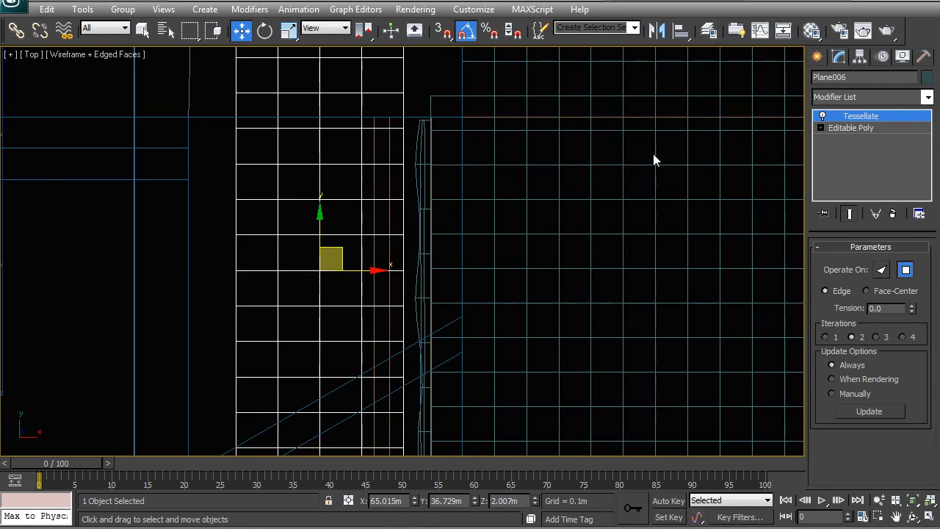
{"action": "left_click", "coordinate": [866, 132]}
{"action": "scroll", "coordinate": [417, 227], "scroll_direction": "down", "scroll_amount": 5}
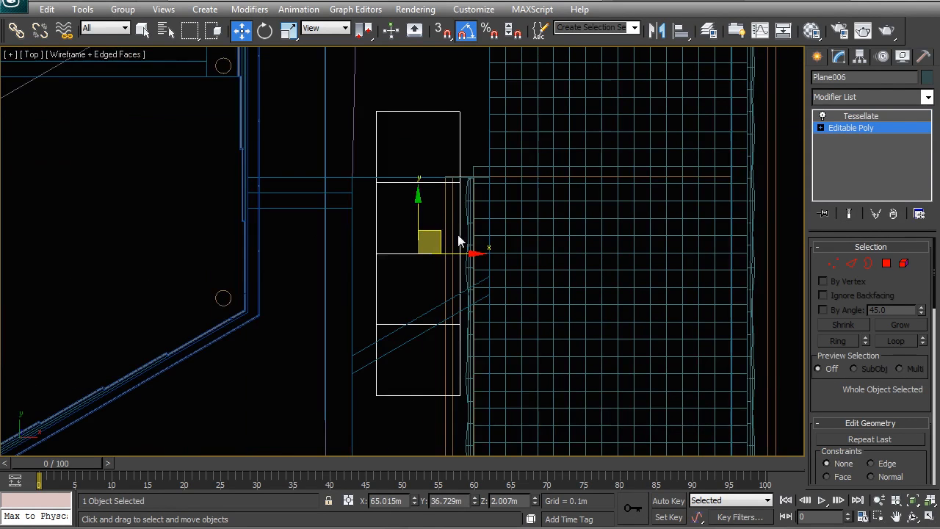
{"action": "left_click_drag", "start_coordinate": [433, 244], "coordinate": [413, 247]}
{"action": "left_click_drag", "start_coordinate": [367, 192], "coordinate": [361, 259]}
{"action": "middle_click_drag", "start_coordinate": [452, 260], "coordinate": [438, 244]}
Delete the two polygons at the plane's lower end that extend past the diagonal wall
{"action": "left_click", "coordinate": [827, 261]}
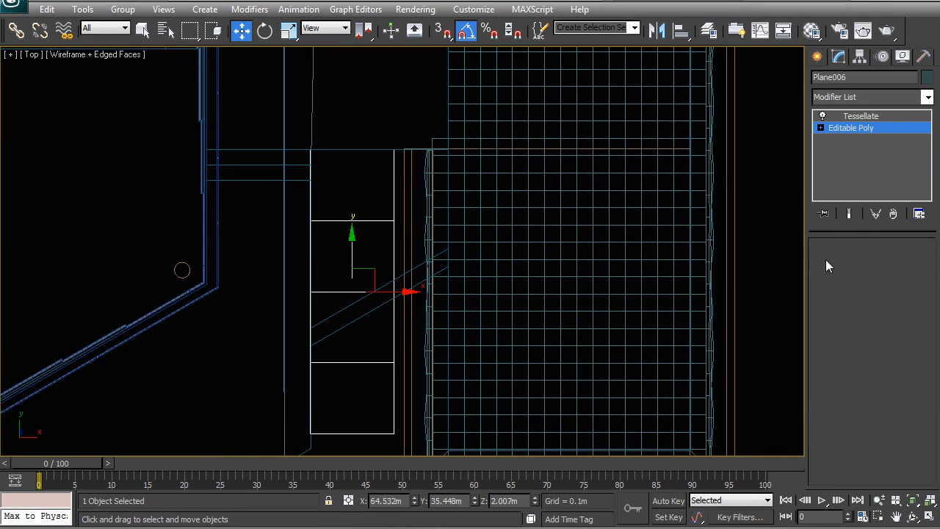
{"action": "middle_click_drag", "start_coordinate": [384, 370], "coordinate": [375, 333]}
{"action": "left_click", "coordinate": [887, 263]}
{"action": "left_click", "coordinate": [361, 309]}
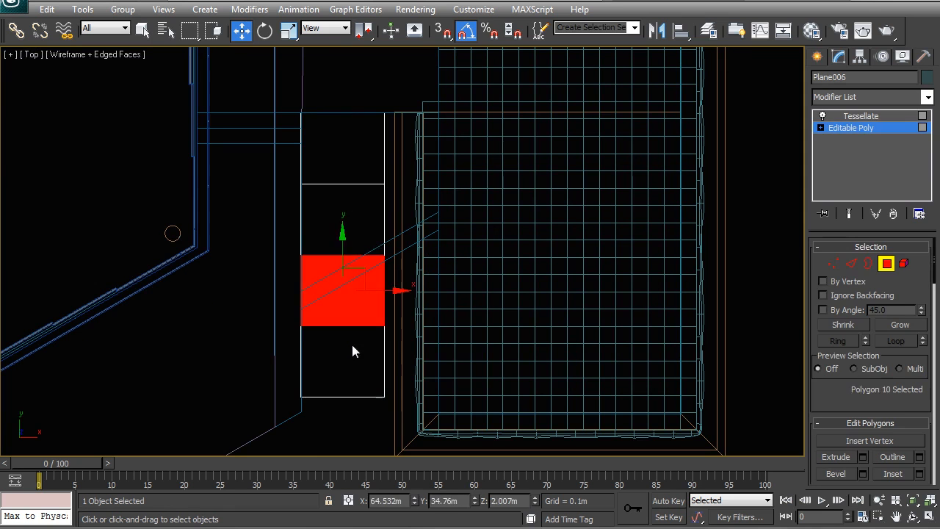
{"action": "left_click", "coordinate": [352, 349], "text": "ctrl"}
{"action": "key", "text": "Delete"}
Move the plane's two lower corner vertices along Y so its bottom edge follows the diagonal wall
{"action": "left_click", "coordinate": [832, 263]}
{"action": "left_click_drag", "start_coordinate": [249, 234], "coordinate": [304, 276]}
{"action": "key", "text": "["}
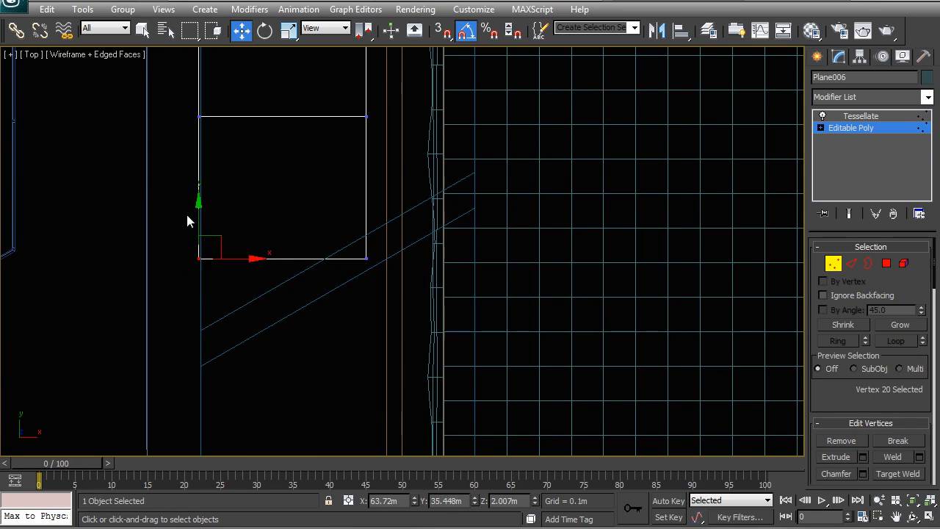
{"action": "left_click_drag", "start_coordinate": [200, 215], "coordinate": [208, 291]}
{"action": "left_click_drag", "start_coordinate": [321, 277], "coordinate": [357, 187]}
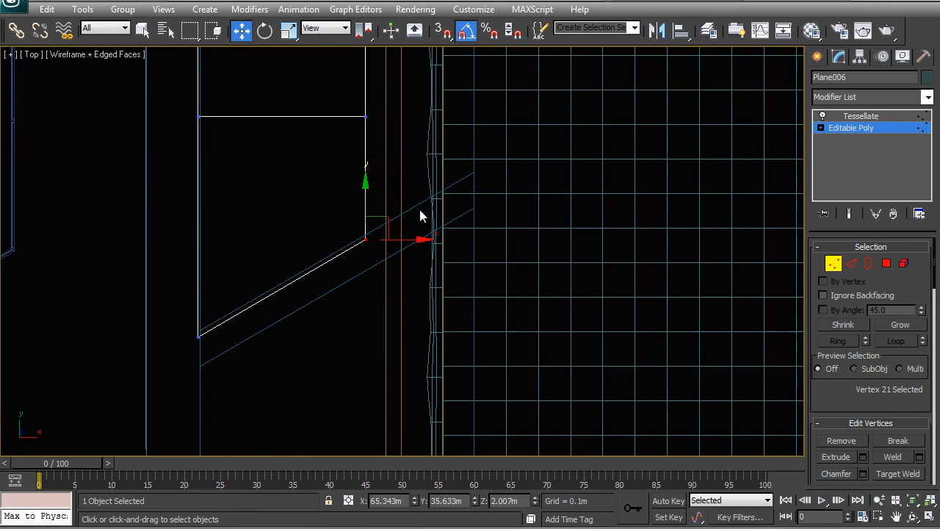
Move the plane's three pool-side vertices outward to meet the overflow trough's outer wall, at about X 65.555 m
{"action": "middle_click_drag", "start_coordinate": [761, 98], "coordinate": [744, 247]}
{"action": "scroll", "coordinate": [744, 247], "scroll_direction": "down", "scroll_amount": 1}
{"action": "left_click", "coordinate": [852, 263]}
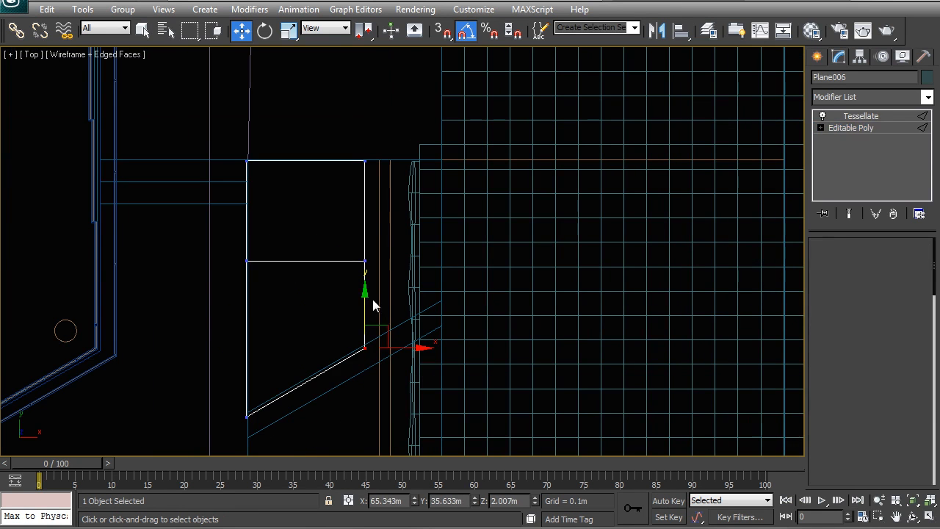
{"action": "left_click", "coordinate": [366, 244]}
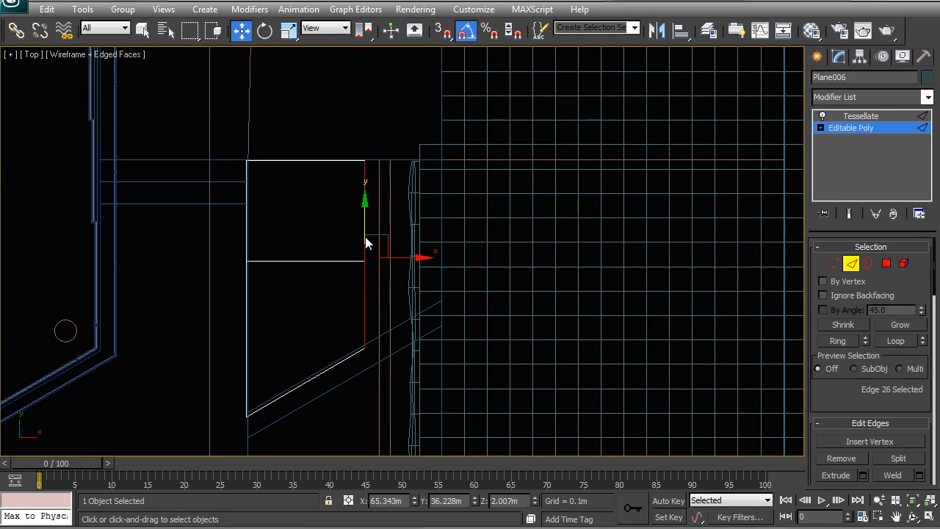
{"action": "left_click", "coordinate": [833, 264]}
{"action": "left_click_drag", "start_coordinate": [402, 274], "coordinate": [426, 255]}
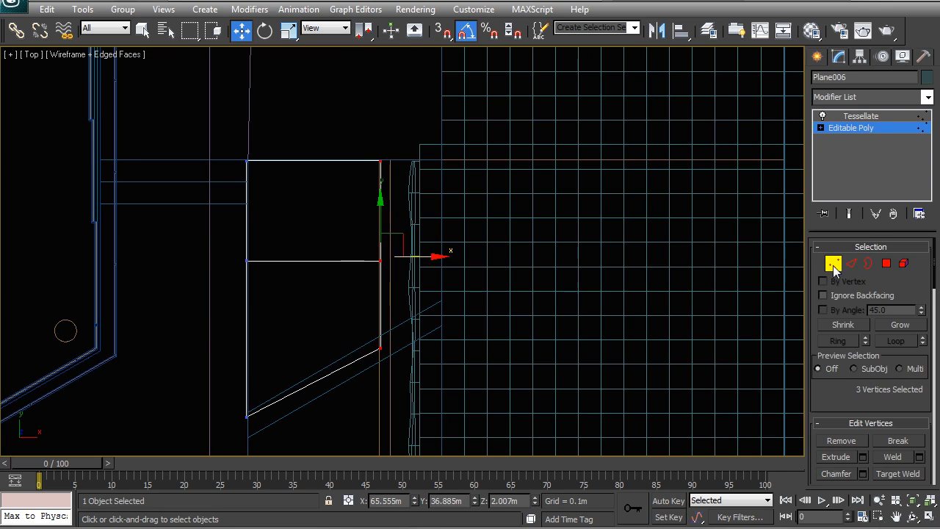
Move the plane's lower pool-side corner vertex up to the diagonal wall line and return to the whole tessellated object
{"action": "left_click", "coordinate": [833, 266]}
{"action": "left_click_drag", "start_coordinate": [407, 372], "coordinate": [346, 315]}
{"action": "left_click", "coordinate": [361, 312]}
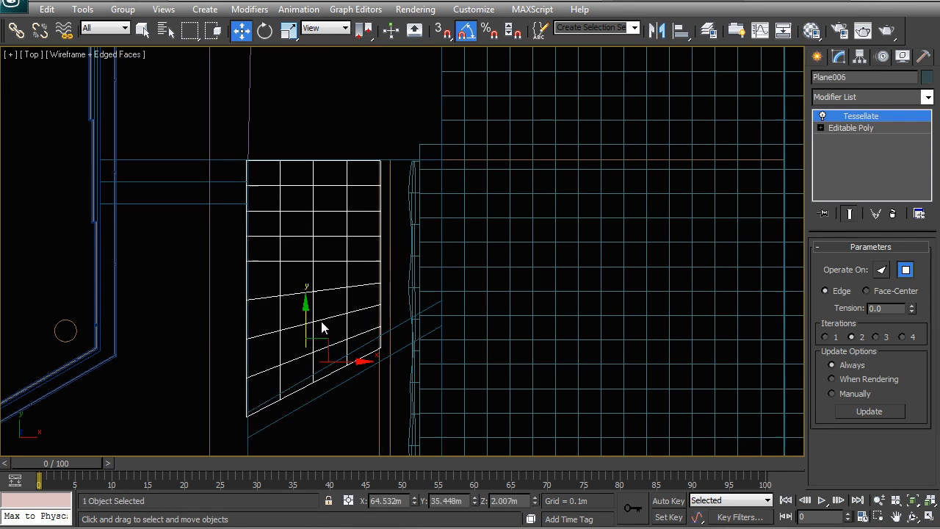
{"action": "left_click", "coordinate": [850, 127]}
{"action": "left_click", "coordinate": [836, 265]}
{"action": "left_click_drag", "start_coordinate": [449, 377], "coordinate": [318, 307]}
{"action": "right_click", "coordinate": [377, 304]}
{"action": "left_click", "coordinate": [344, 285]}
{"action": "left_click", "coordinate": [306, 318]}
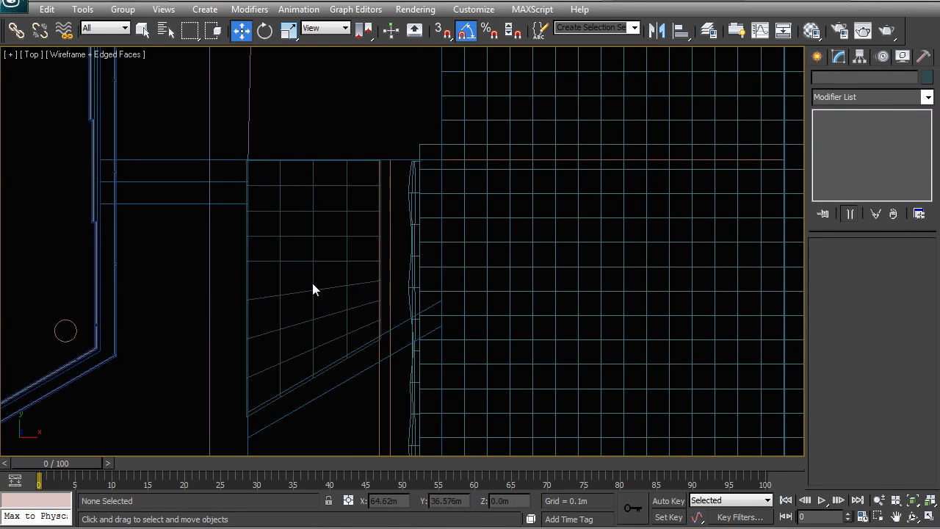
{"action": "left_click", "coordinate": [312, 284]}
Lower the small water surface between the walls to about Z 1.495 m in the shaded perspective view
{"action": "key", "text": "p"}
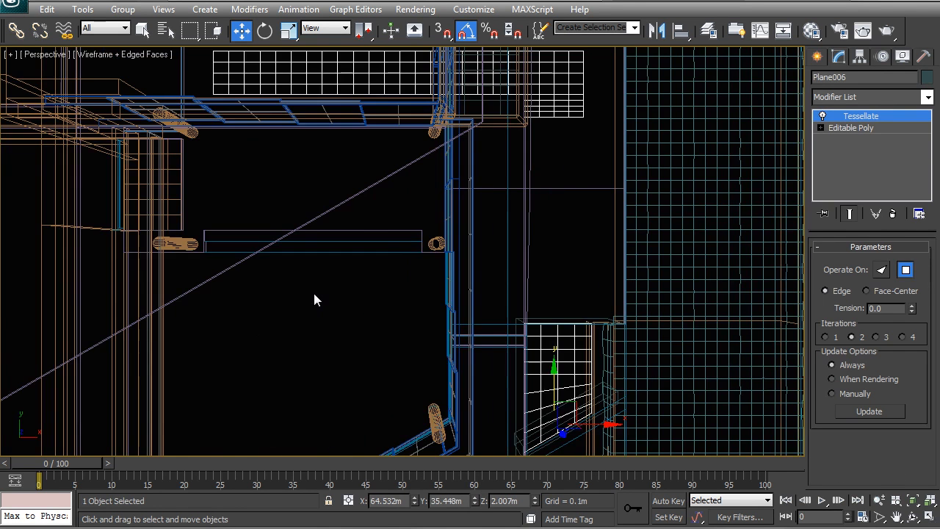
{"action": "middle_click_drag", "start_coordinate": [399, 258], "coordinate": [473, 317], "text": "alt"}
{"action": "key", "text": "z"}
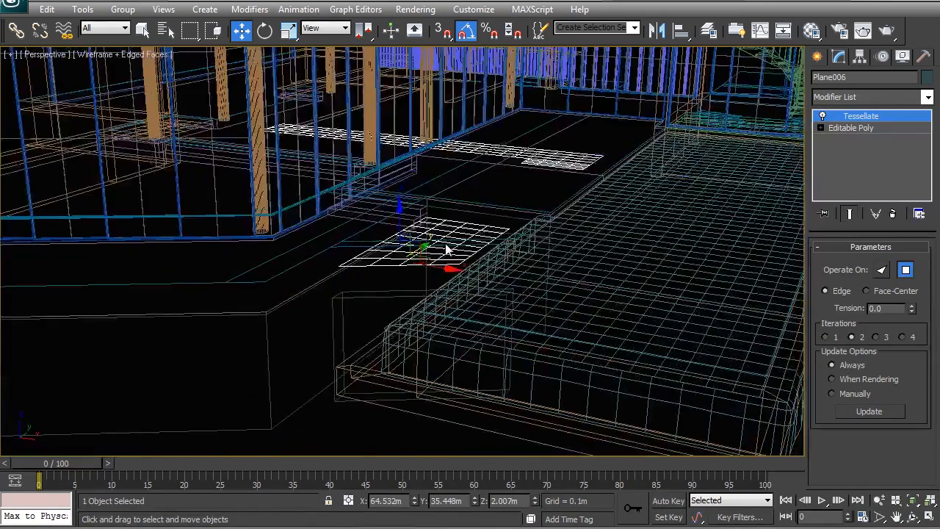
{"action": "key", "text": "F3"}
{"action": "middle_click_drag", "start_coordinate": [451, 254], "coordinate": [394, 203], "text": "alt"}
{"action": "left_click_drag", "start_coordinate": [401, 102], "coordinate": [423, 214]}
{"action": "middle_click_drag", "start_coordinate": [387, 224], "coordinate": [600, 349], "text": "alt"}
{"action": "scroll", "coordinate": [356, 271], "scroll_direction": "down", "scroll_amount": 10}
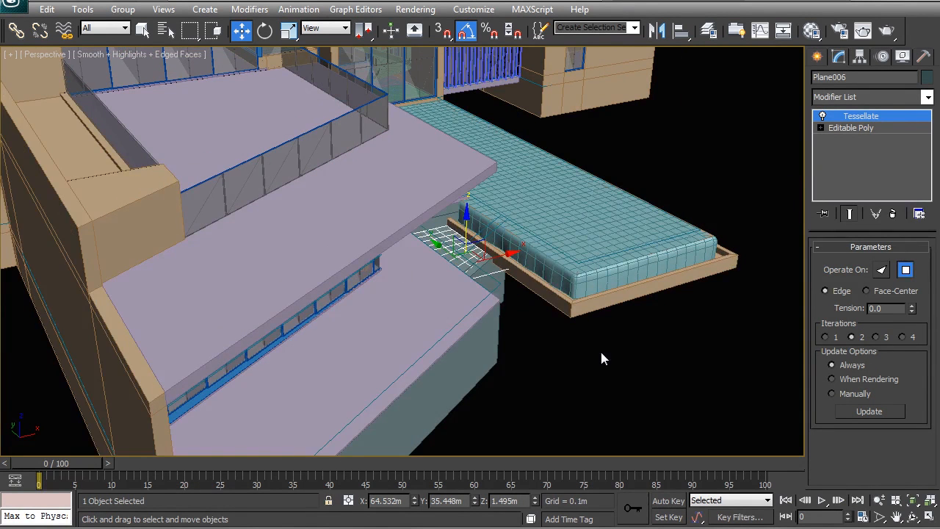
{"action": "left_click", "coordinate": [600, 349]}
Select the two new walls under the deck, check the current layer, and set their object colour to By Layer
{"action": "middle_click_drag", "start_coordinate": [490, 344], "coordinate": [379, 333], "text": "alt"}
{"action": "left_click", "coordinate": [341, 318]}
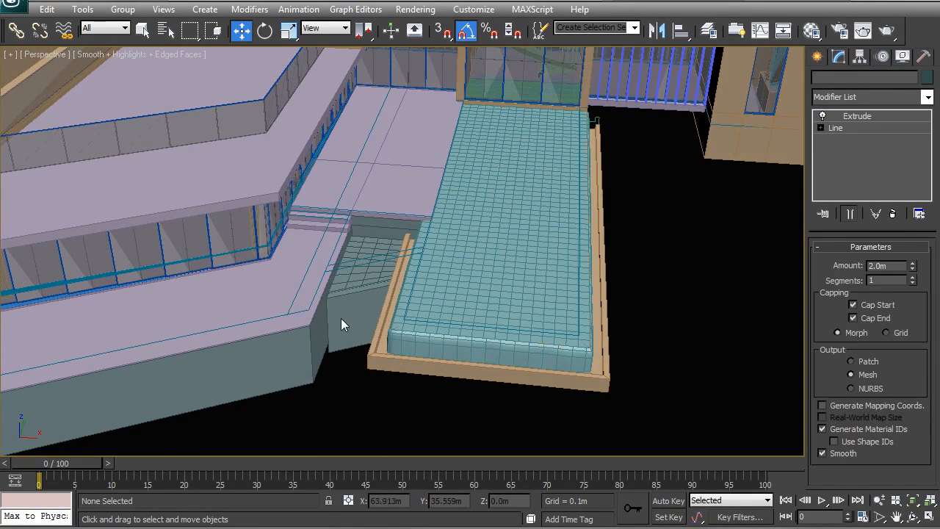
{"action": "left_click", "coordinate": [288, 350], "text": "ctrl"}
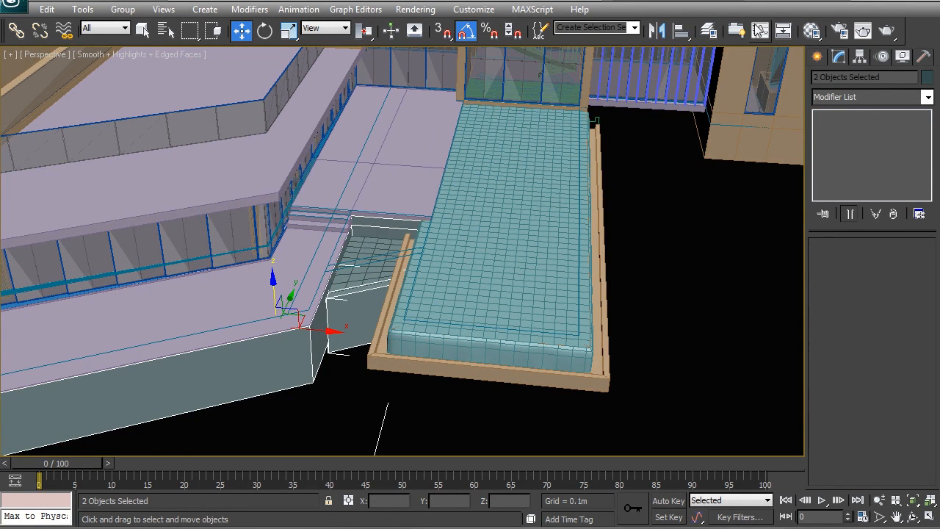
{"action": "left_click", "coordinate": [710, 30]}
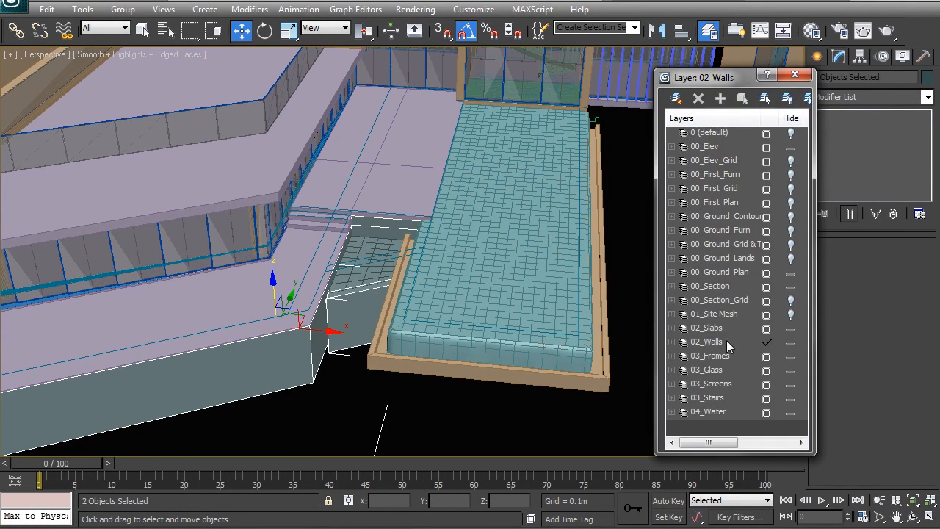
{"action": "left_click", "coordinate": [795, 74]}
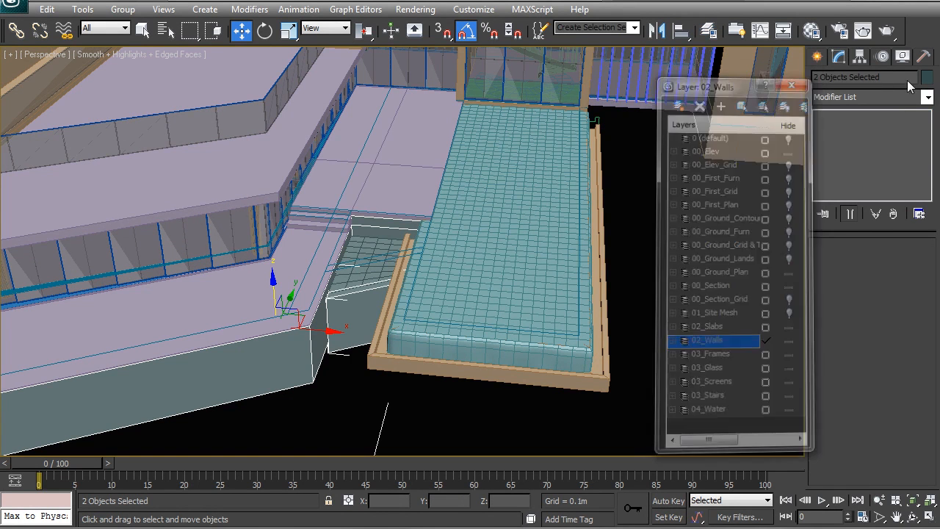
{"action": "left_click", "coordinate": [927, 81]}
{"action": "left_click", "coordinate": [460, 321]}
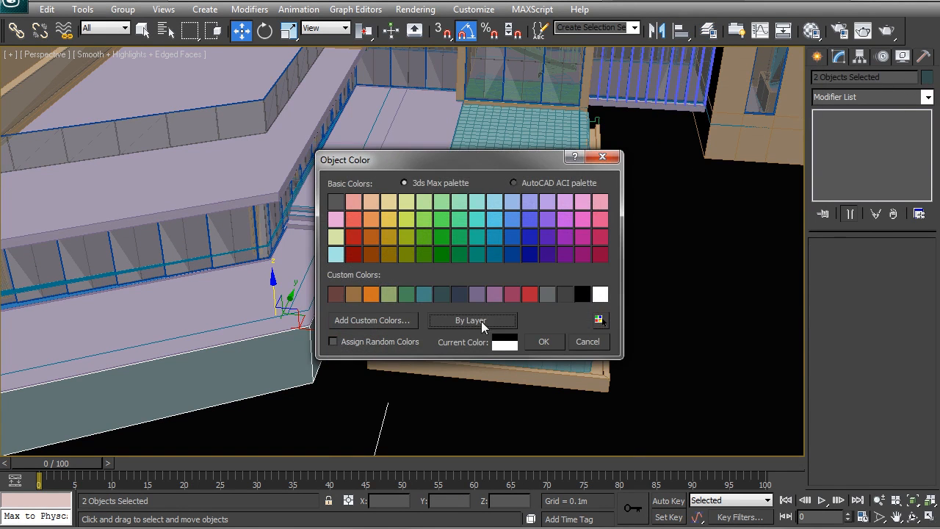
{"action": "left_click", "coordinate": [544, 342]}
Examine the recoloured walls, the small lower pool and the whole building from several angles
{"action": "mouse_move", "coordinate": [290, 274]}
{"action": "middle_mouse_down", "text": "alt"}
{"action": "mouse_move", "coordinate": [283, 277]}
{"action": "mouse_move", "coordinate": [310, 275]}
{"action": "mouse_move", "coordinate": [314, 266]}
{"action": "mouse_move", "coordinate": [378, 273]}
{"action": "mouse_move", "coordinate": [301, 281]}
{"action": "middle_mouse_up", "text": "alt"}
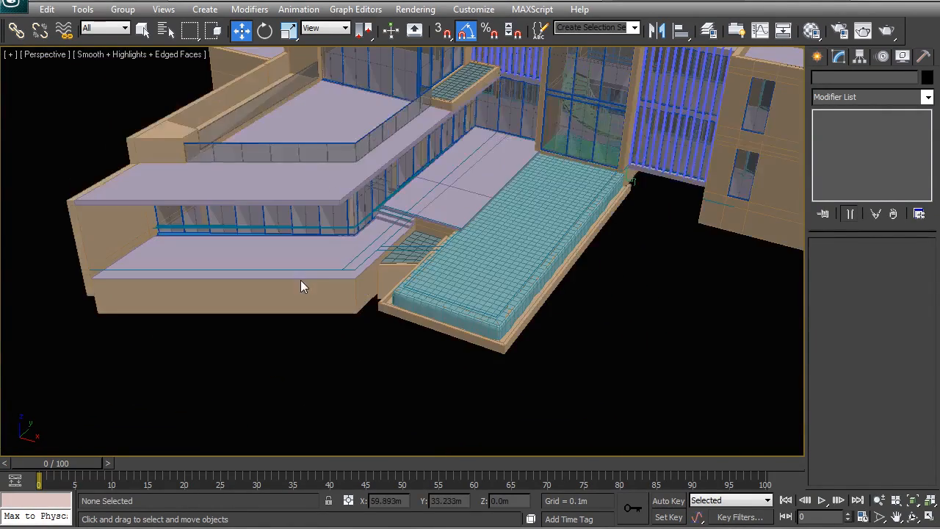
{"action": "middle_click_drag", "start_coordinate": [475, 199], "coordinate": [430, 249]}
{"action": "middle_click_drag", "start_coordinate": [278, 300], "coordinate": [359, 274]}
{"action": "scroll", "coordinate": [415, 262], "scroll_direction": "up", "scroll_amount": 3}
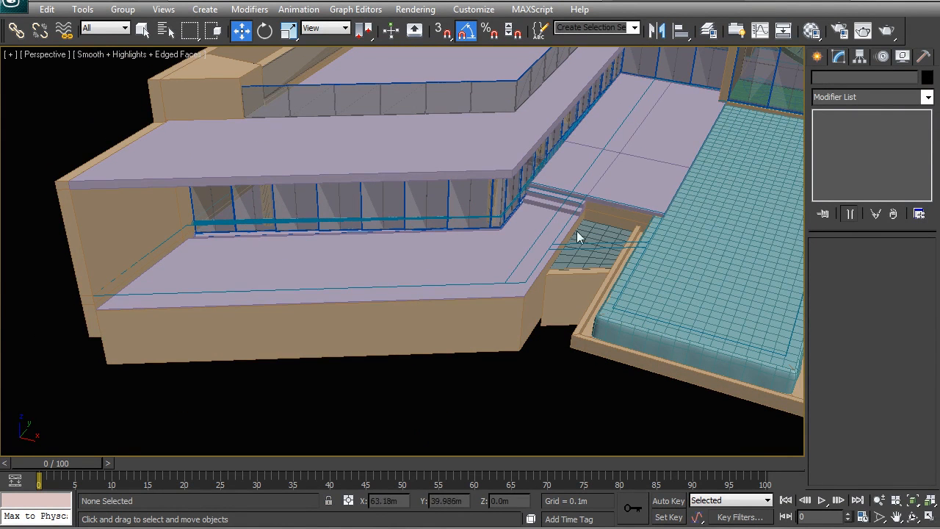
{"action": "middle_click_drag", "start_coordinate": [409, 183], "coordinate": [324, 323]}
{"action": "middle_click_drag", "start_coordinate": [487, 240], "coordinate": [363, 259], "text": "alt"}
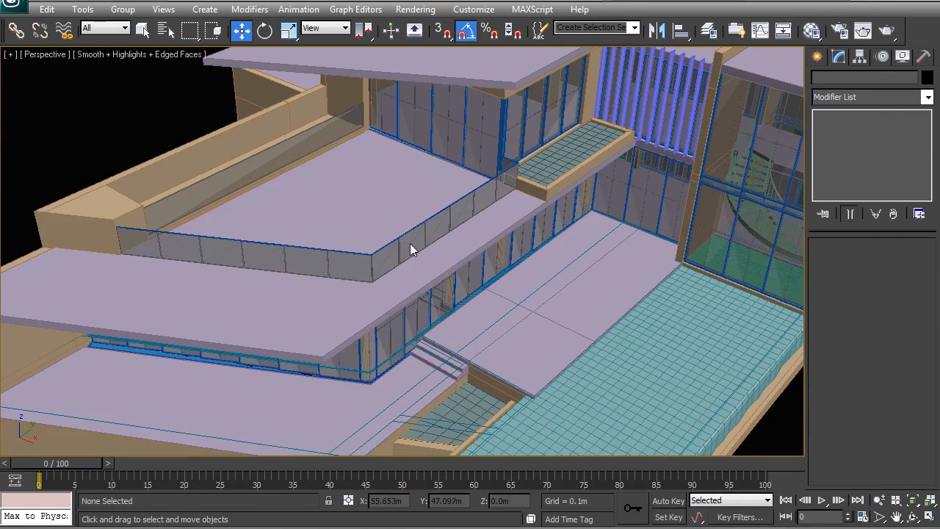
{"action": "scroll", "coordinate": [446, 199], "scroll_direction": "down", "scroll_amount": 5}
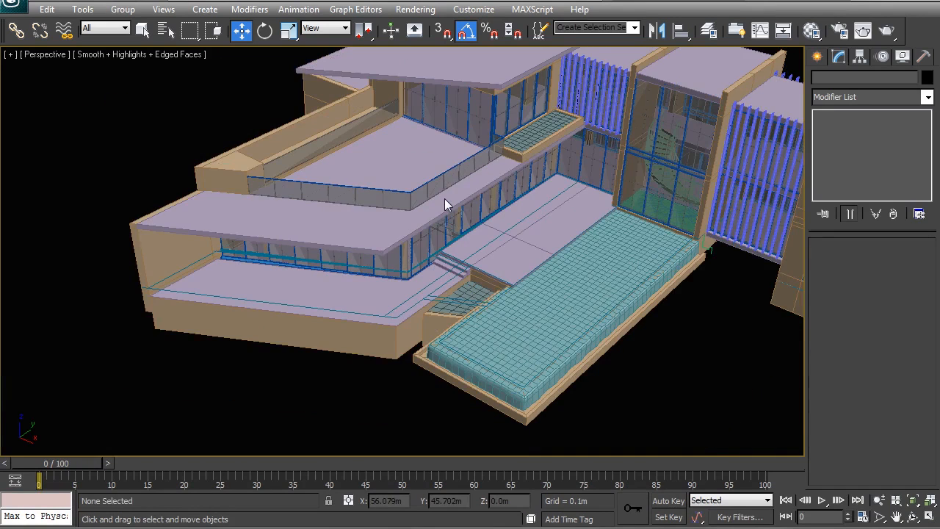
{"action": "middle_click_drag", "start_coordinate": [505, 290], "coordinate": [425, 275]}
{"action": "scroll", "coordinate": [479, 286], "scroll_direction": "down", "scroll_amount": 3}
{"action": "middle_click_drag", "start_coordinate": [479, 286], "coordinate": [531, 239]}
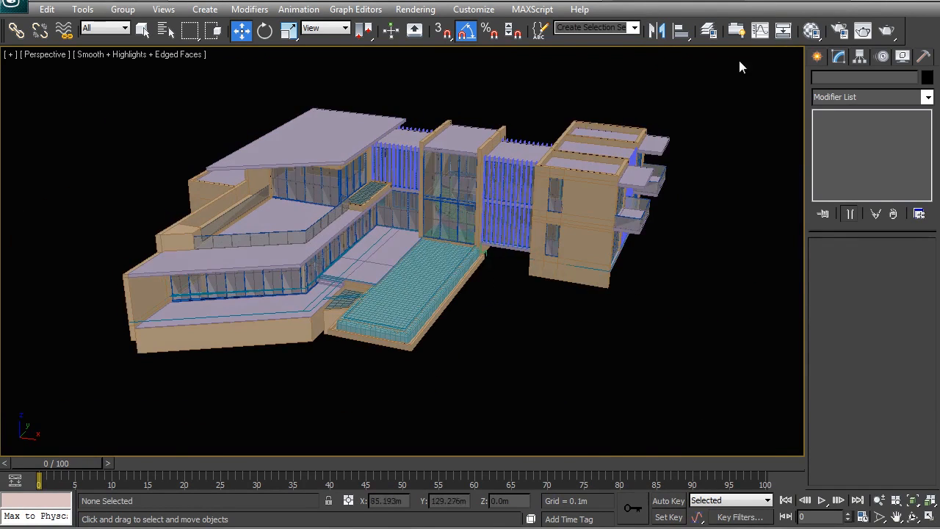
Show the 01_Site Mesh layer and hide the 00_Section, 00_Ground_Plan and 00_Elev layers
{"action": "left_click", "coordinate": [717, 31]}
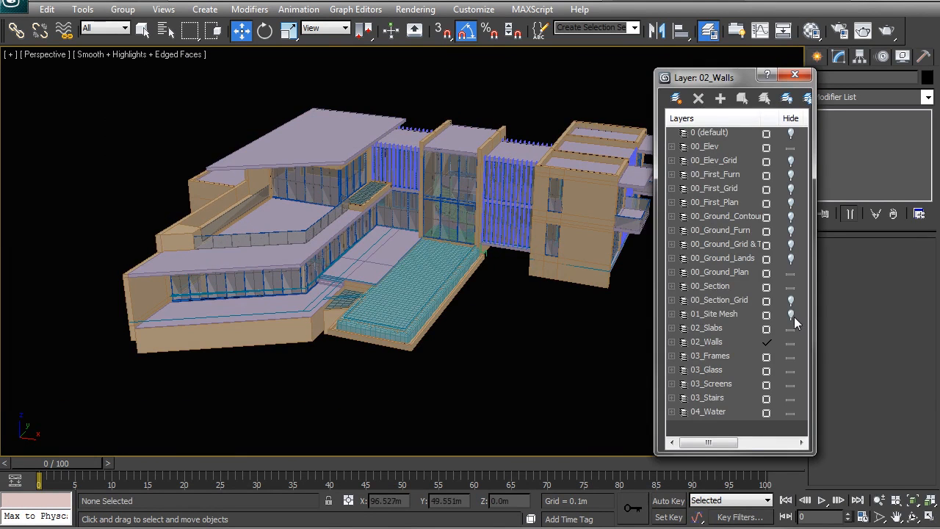
{"action": "left_click", "coordinate": [791, 314]}
{"action": "left_click", "coordinate": [791, 286]}
{"action": "left_click", "coordinate": [791, 273]}
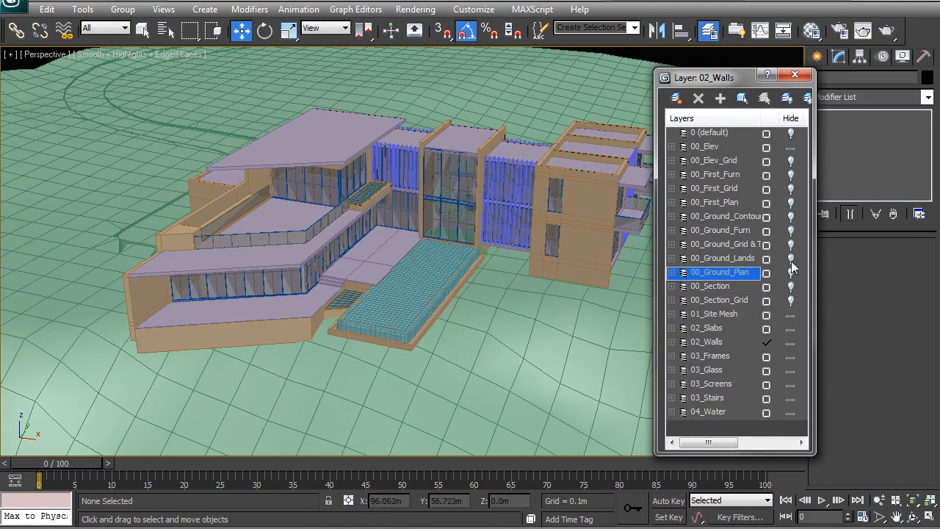
{"action": "left_click", "coordinate": [791, 147]}
{"action": "left_click", "coordinate": [793, 76]}
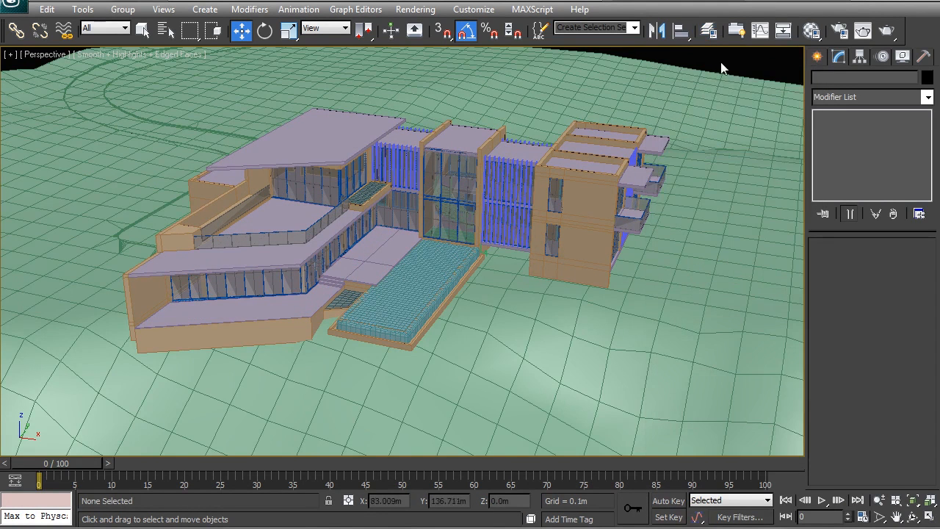
Examine how the deck walls, pool and building meet the terrain from low and elevated angles
{"action": "middle_click_drag", "start_coordinate": [452, 234], "coordinate": [350, 226], "text": "alt"}
{"action": "scroll", "coordinate": [409, 277], "scroll_direction": "up", "scroll_amount": 3}
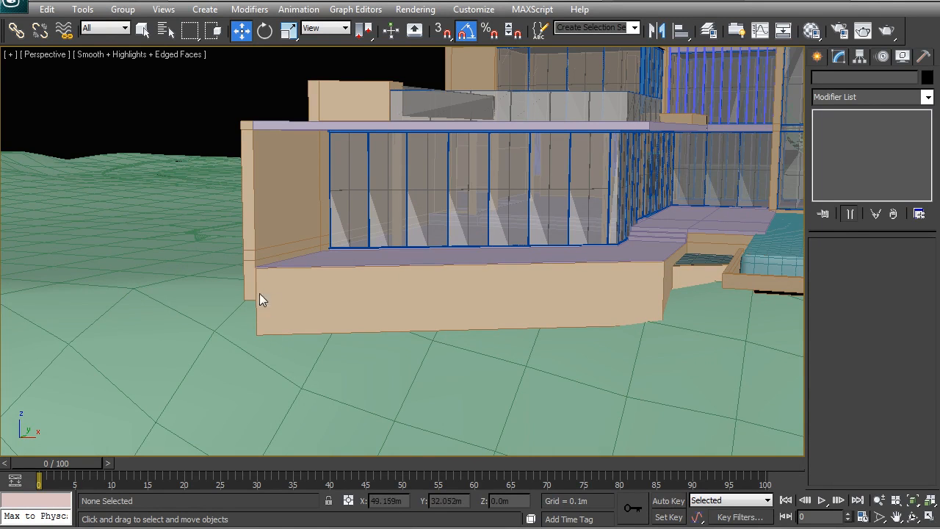
{"action": "middle_click_drag", "start_coordinate": [245, 287], "coordinate": [392, 284], "text": "alt"}
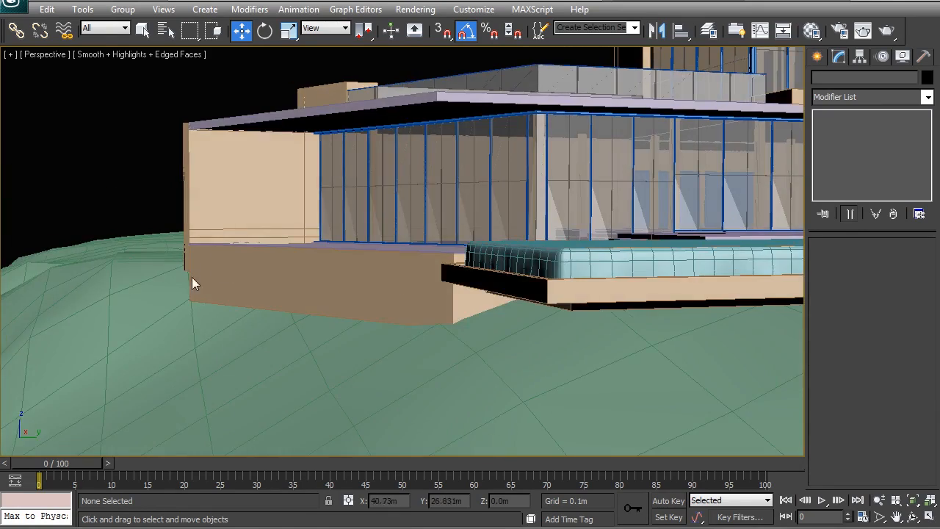
{"action": "middle_click_drag", "start_coordinate": [285, 268], "coordinate": [330, 282], "text": "alt"}
{"action": "scroll", "coordinate": [531, 304], "scroll_direction": "down", "scroll_amount": 5}
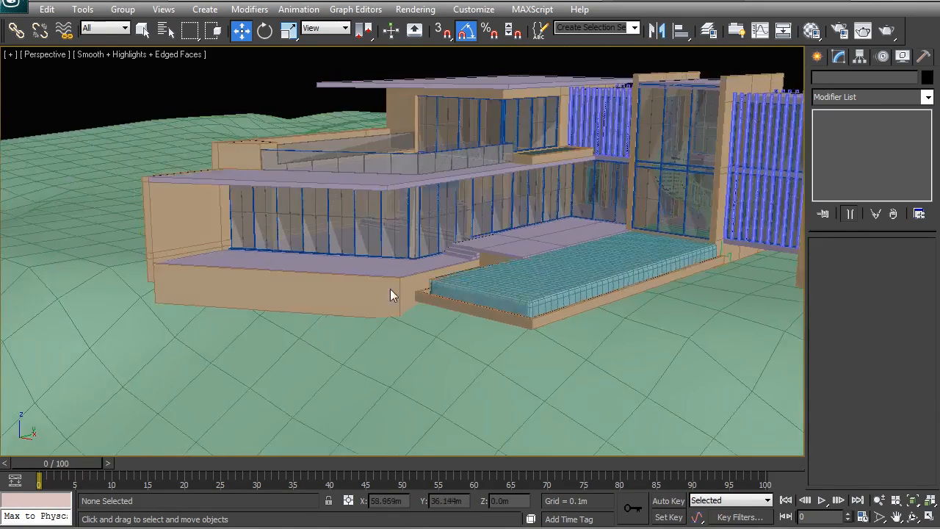
{"action": "middle_click_drag", "start_coordinate": [390, 289], "coordinate": [529, 284], "text": "alt"}
{"action": "middle_click_drag", "start_coordinate": [610, 281], "coordinate": [508, 261]}
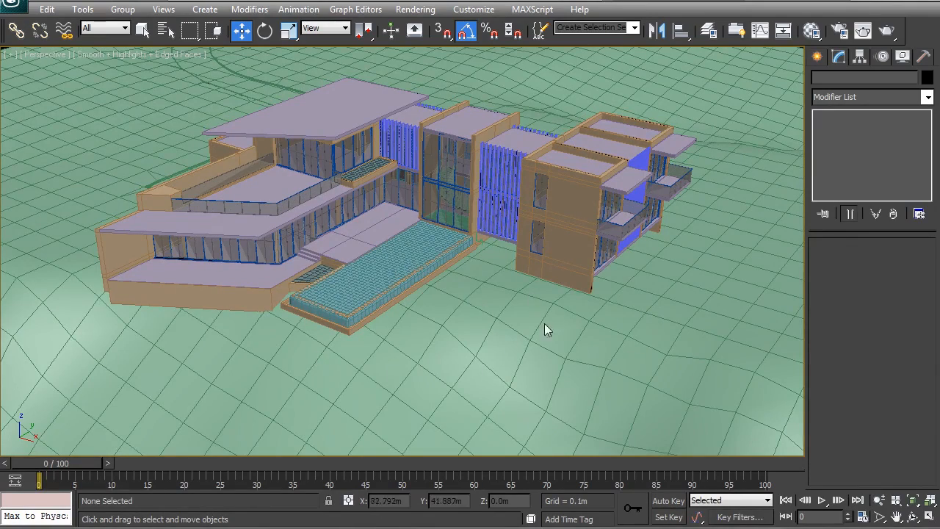
{"action": "middle_click_drag", "start_coordinate": [329, 355], "coordinate": [491, 288], "text": "alt"}
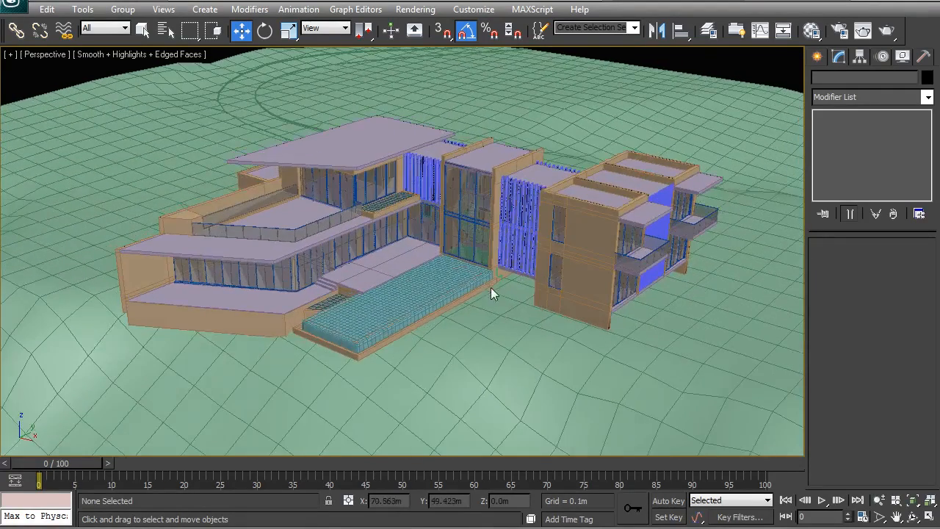